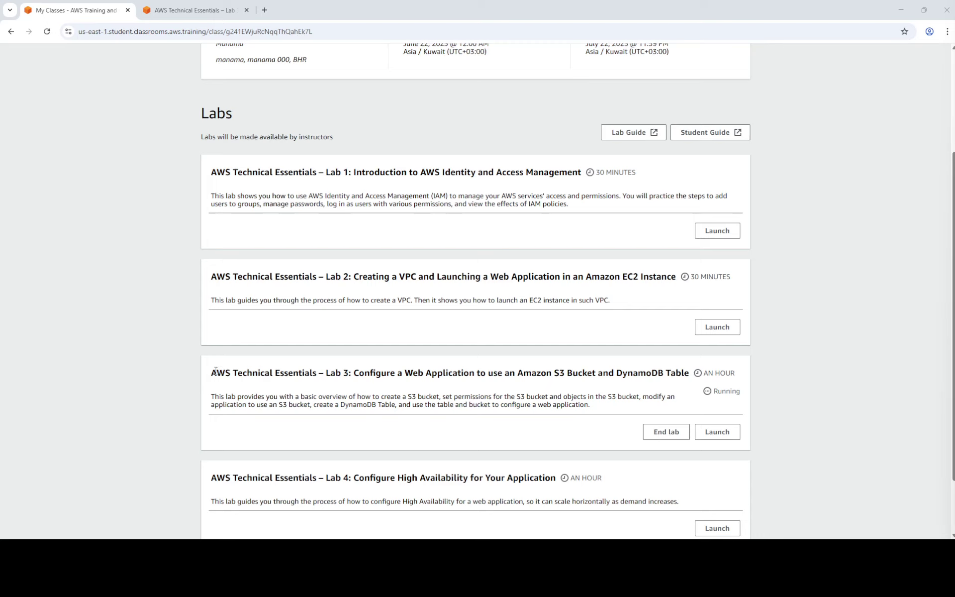
Launch Lab 3 from the Labs list and open its instructions page showing 'Lab is ready'.
left_click_drag(212, 371, 686, 370)
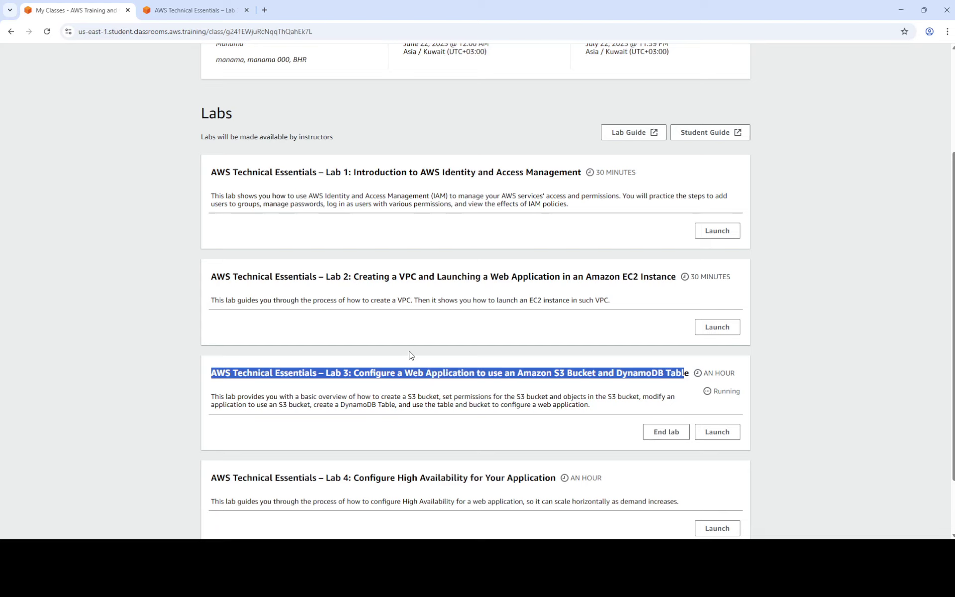
left_click(369, 372)
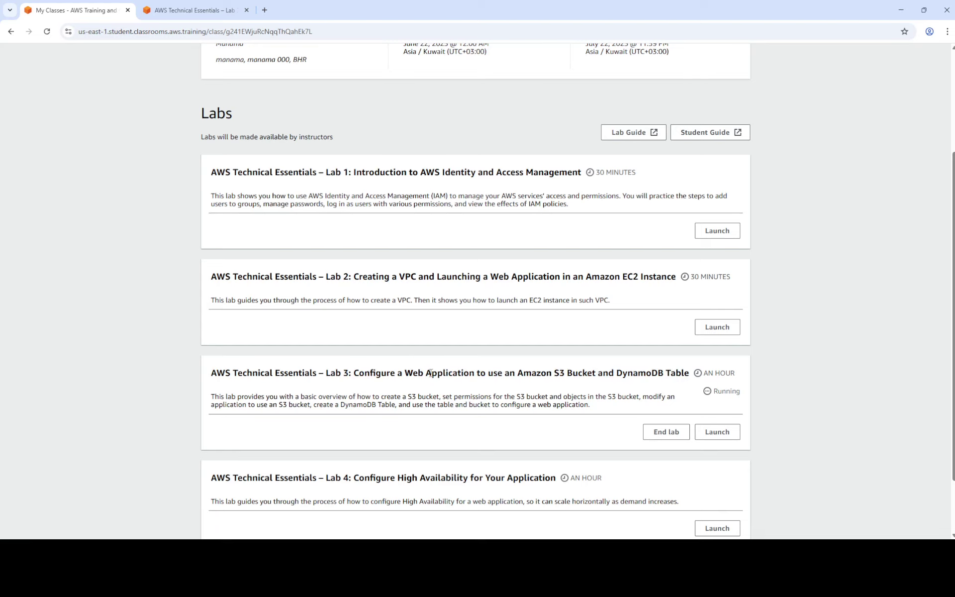
scroll(431, 372, "down", 1)
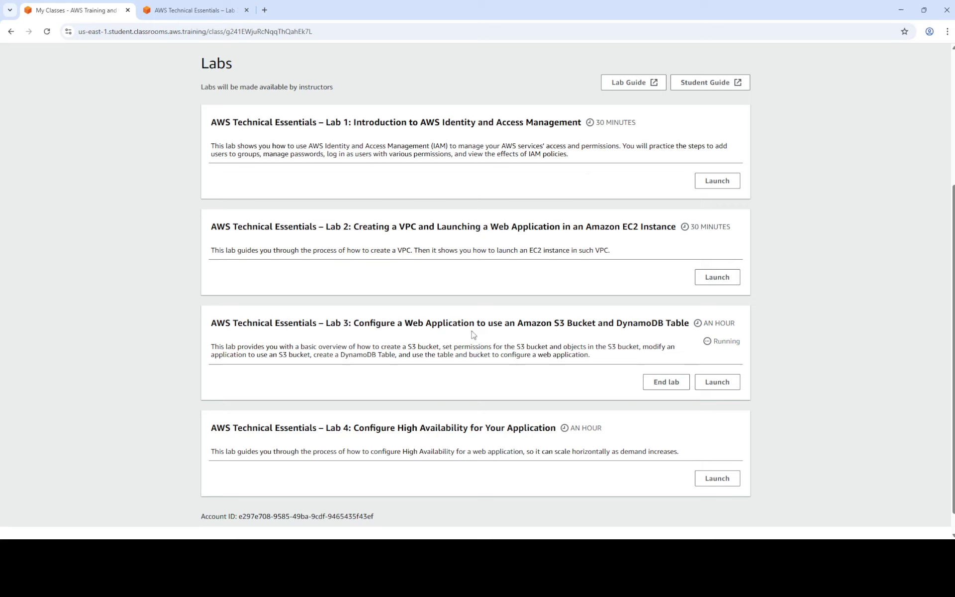
left_click_drag(213, 323, 489, 323)
left_click(515, 327)
left_click(718, 382)
left_click(205, 10)
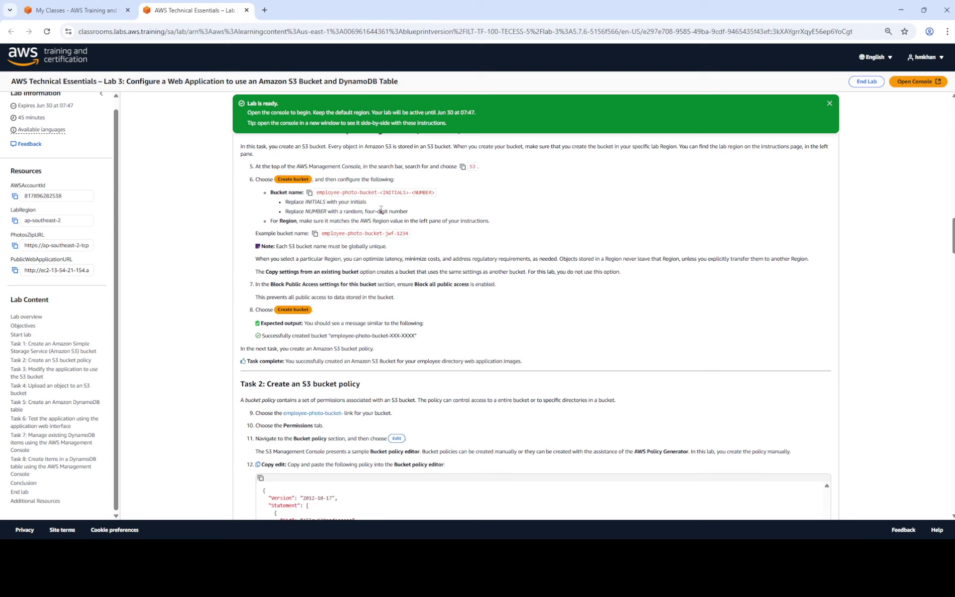
Scroll to the top of the lab instructions and open the AWS Management Console in a new tab.
scroll(249, 256, "up", 2)
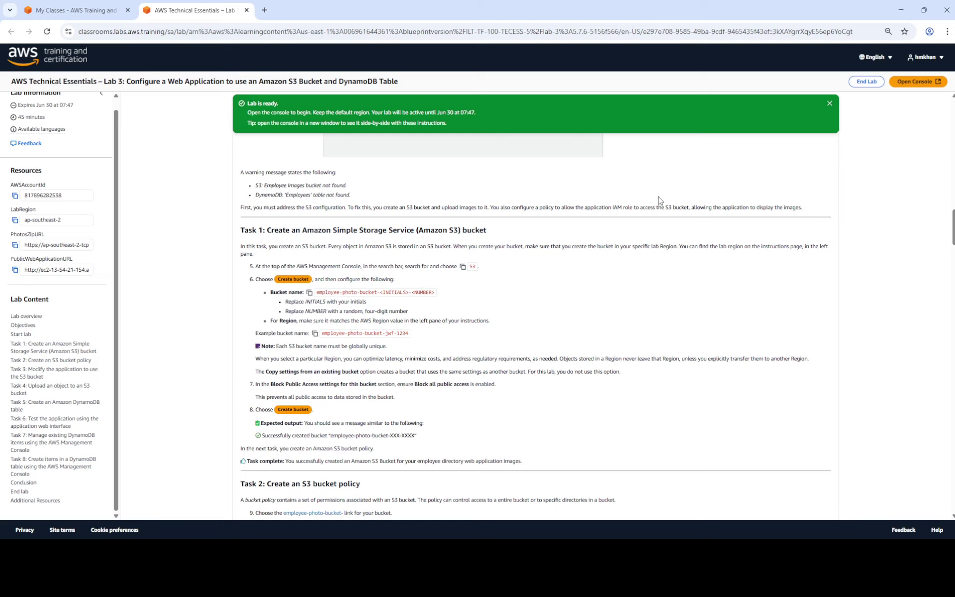
scroll(525, 259, "up", 4)
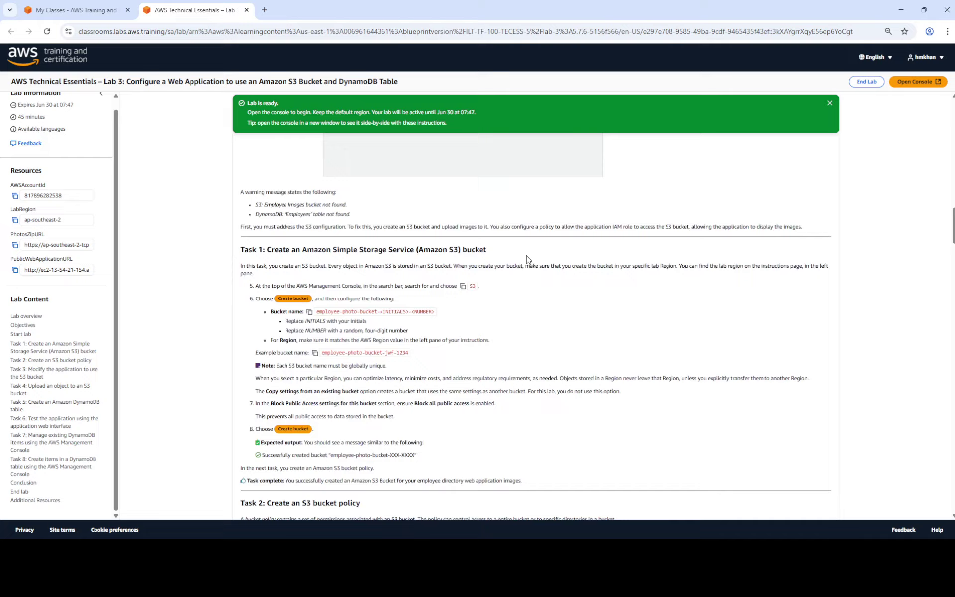
scroll(523, 260, "up", 1)
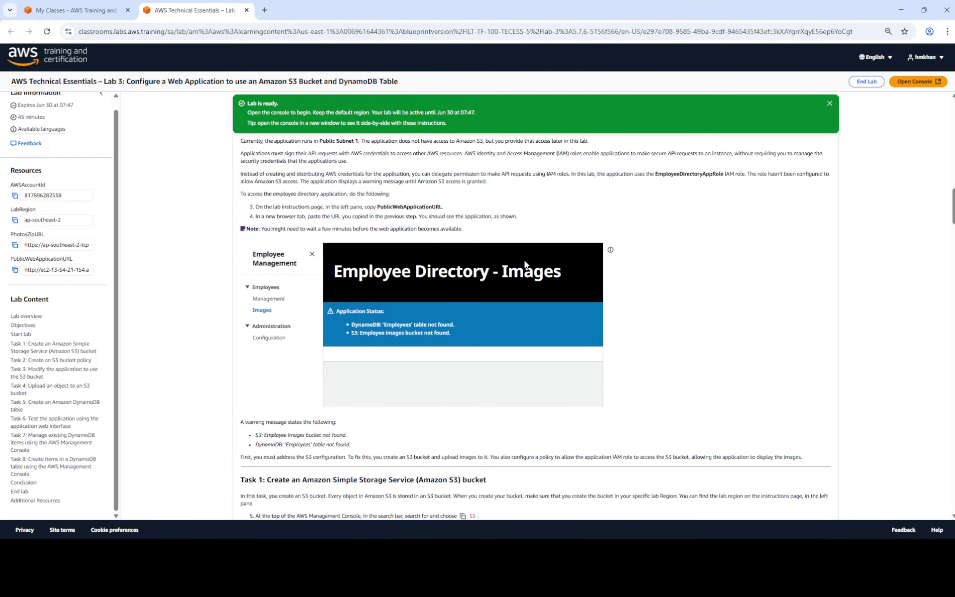
scroll(526, 268, "up", 1)
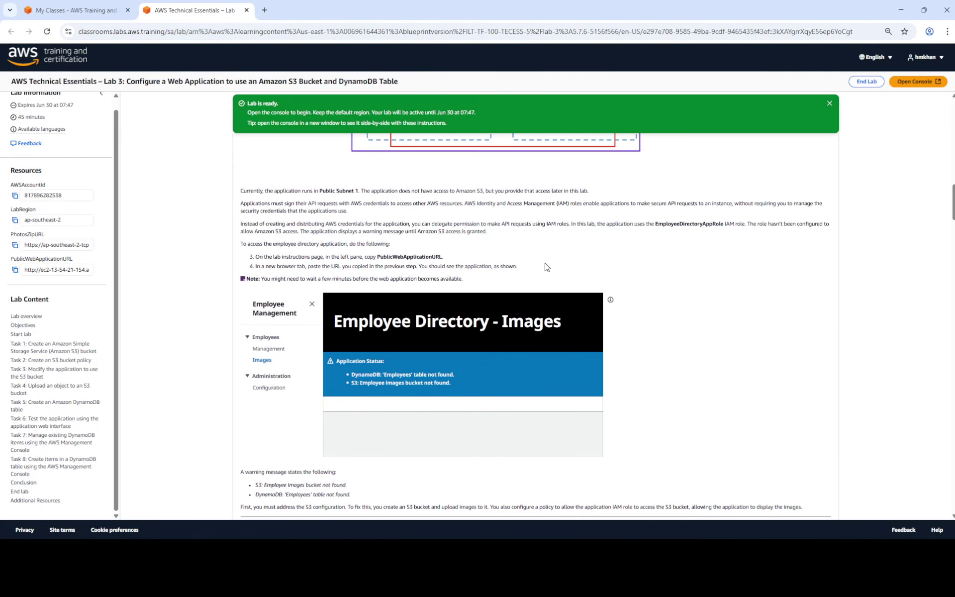
scroll(546, 266, "up", 2)
scroll(544, 267, "up", 10)
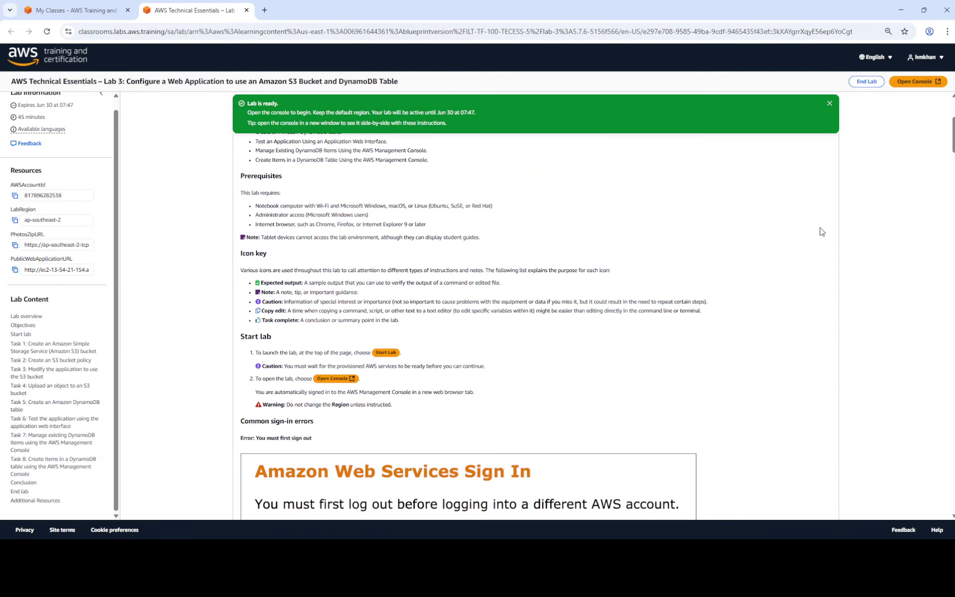
left_click(918, 84)
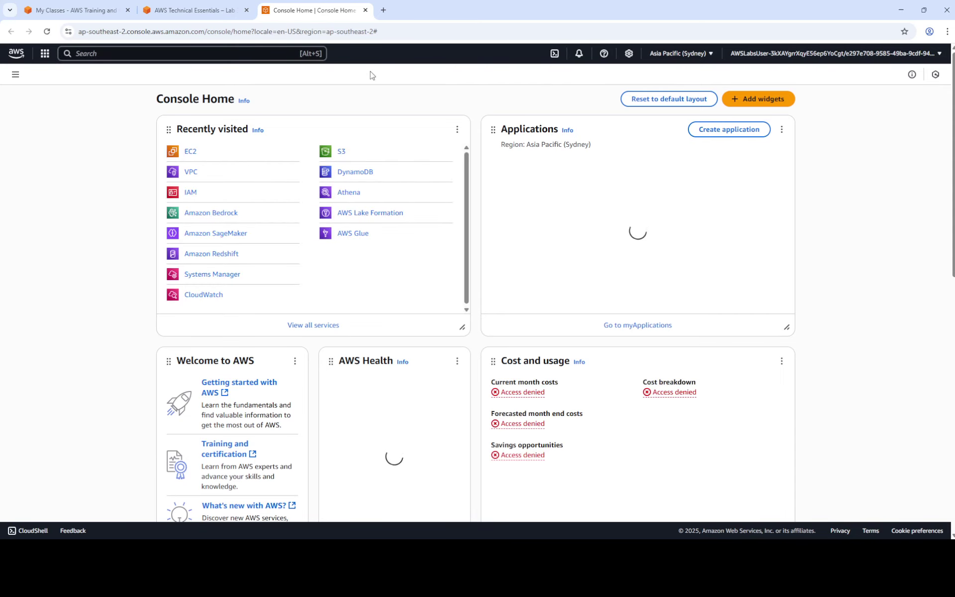
Verify the console region is Asia Pacific (Sydney), matching the lab's LabRegion ap-southeast-2.
left_click(201, 10)
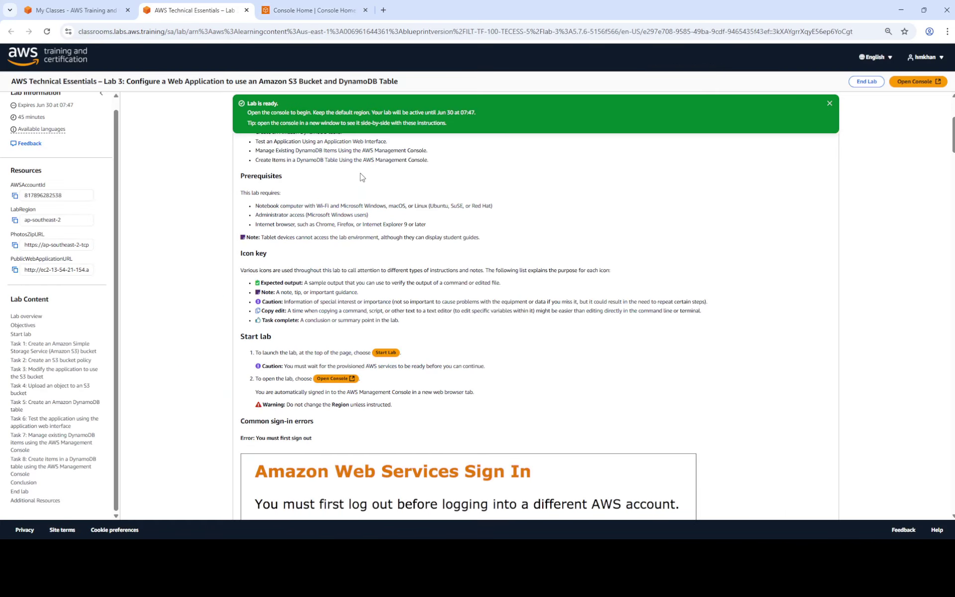
left_click(309, 10)
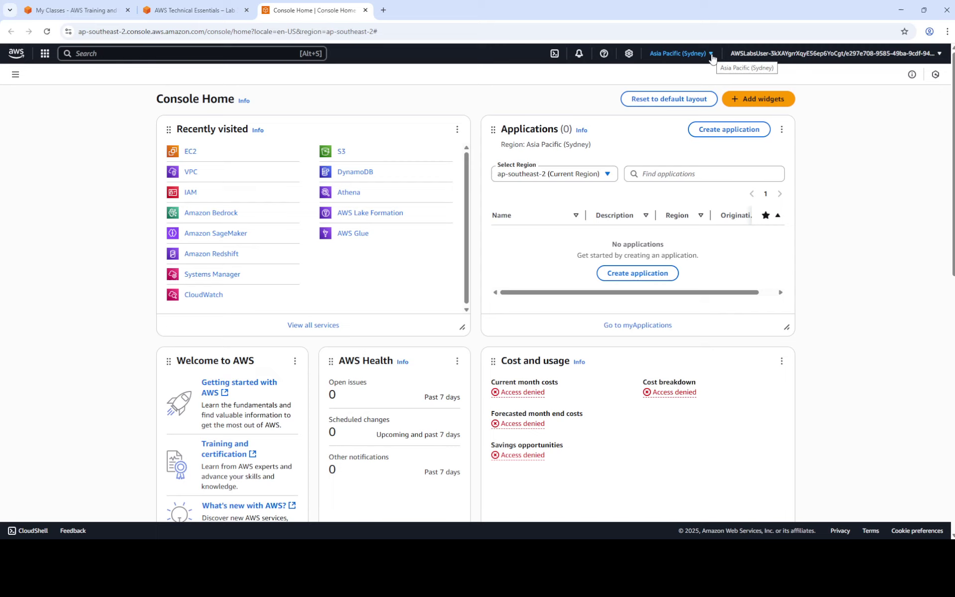
left_click(711, 54)
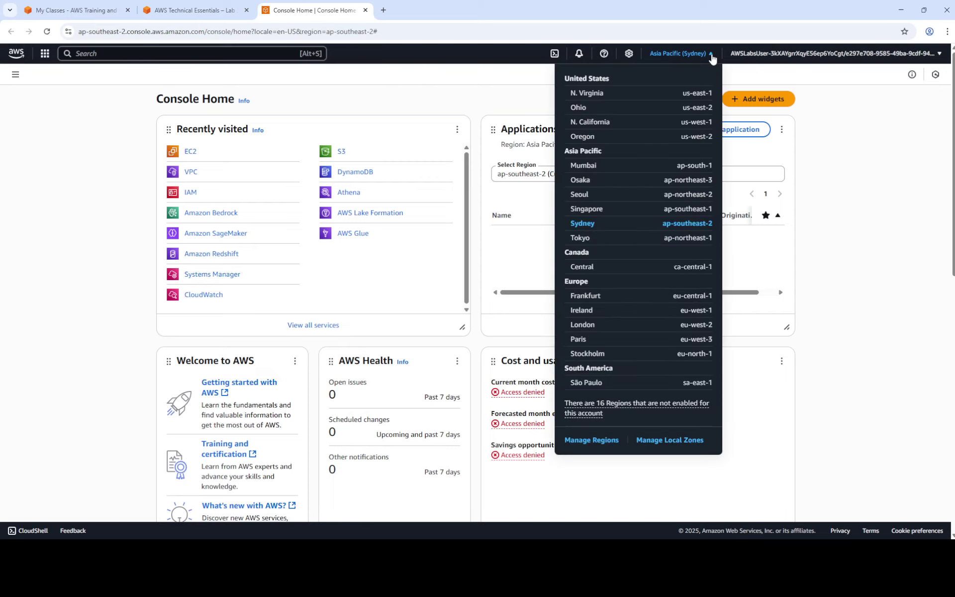
left_click(712, 54)
left_click(704, 54)
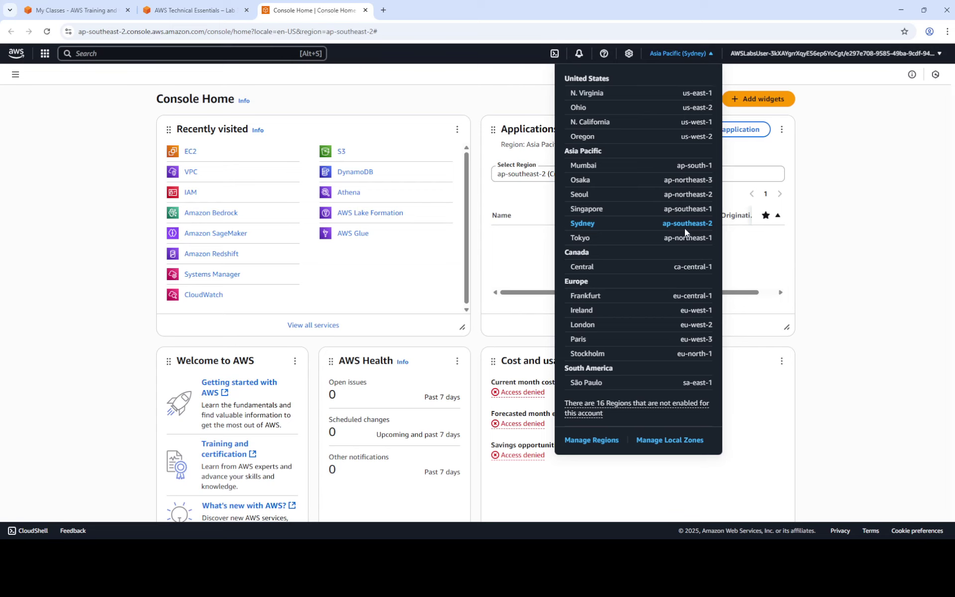
left_click(713, 53)
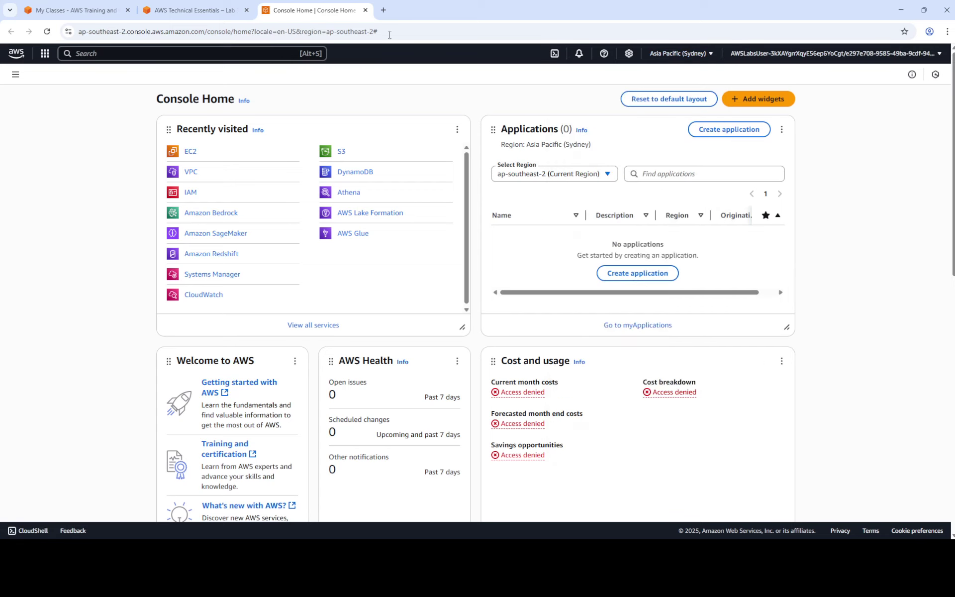
left_click(191, 10)
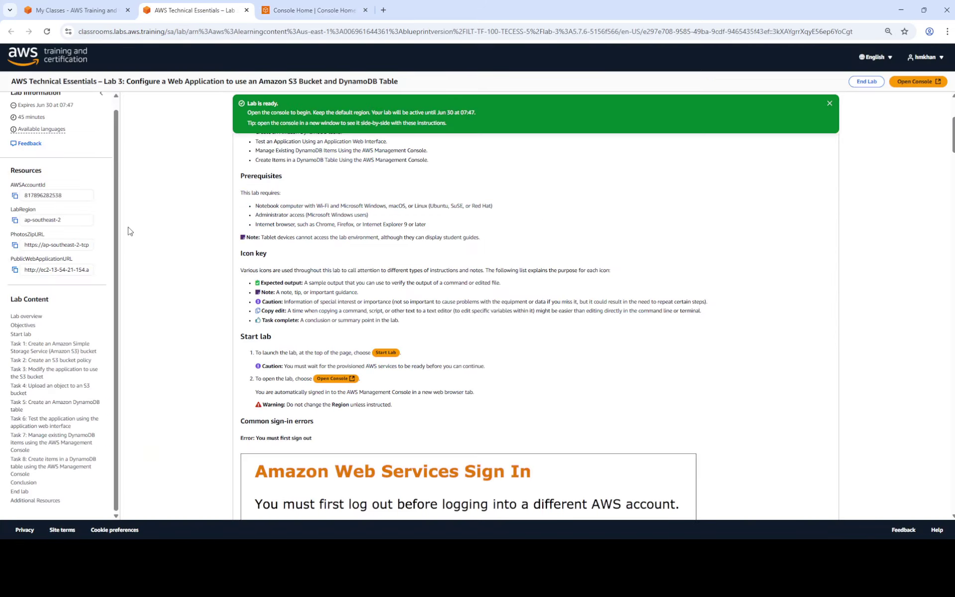
triple_click(39, 220)
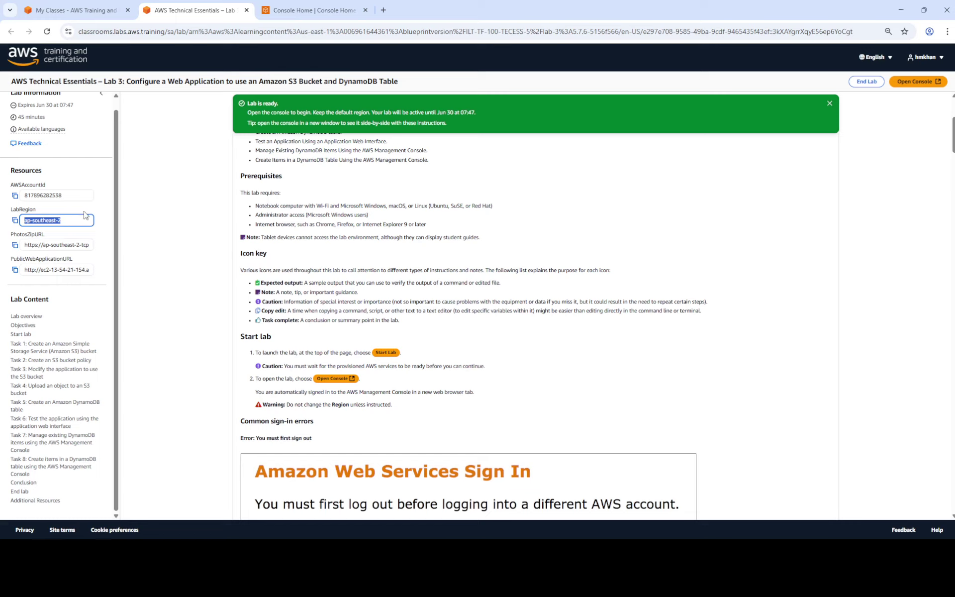
left_click(102, 213)
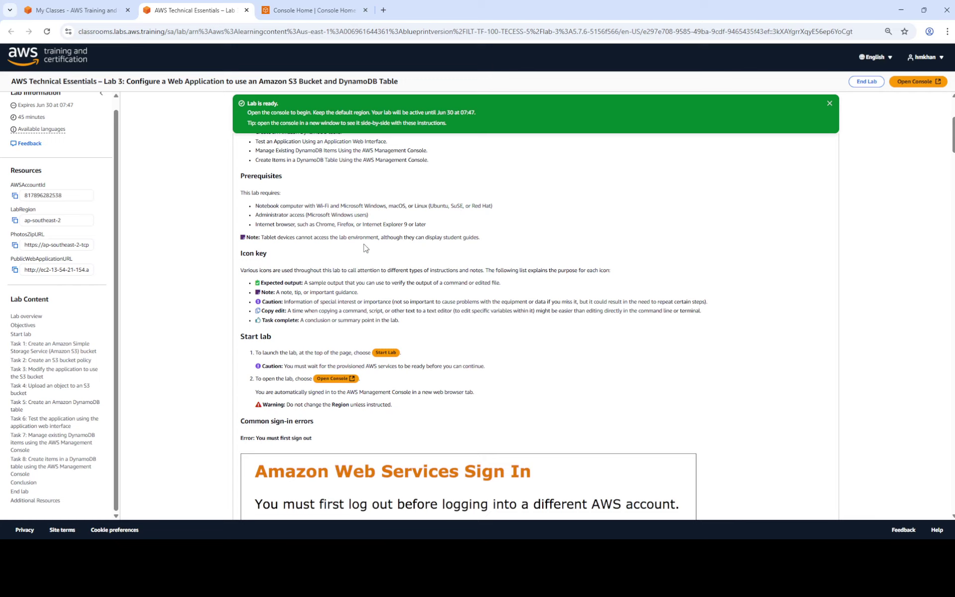
scroll(369, 235, "down", 10)
scroll(369, 235, "down", 1)
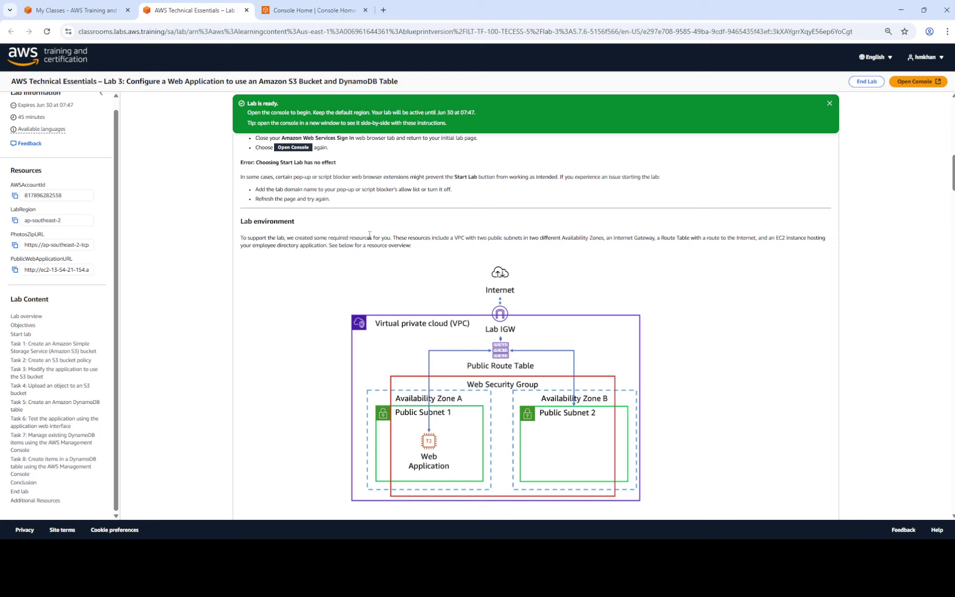
scroll(369, 235, "up", 2)
scroll(371, 238, "down", 8)
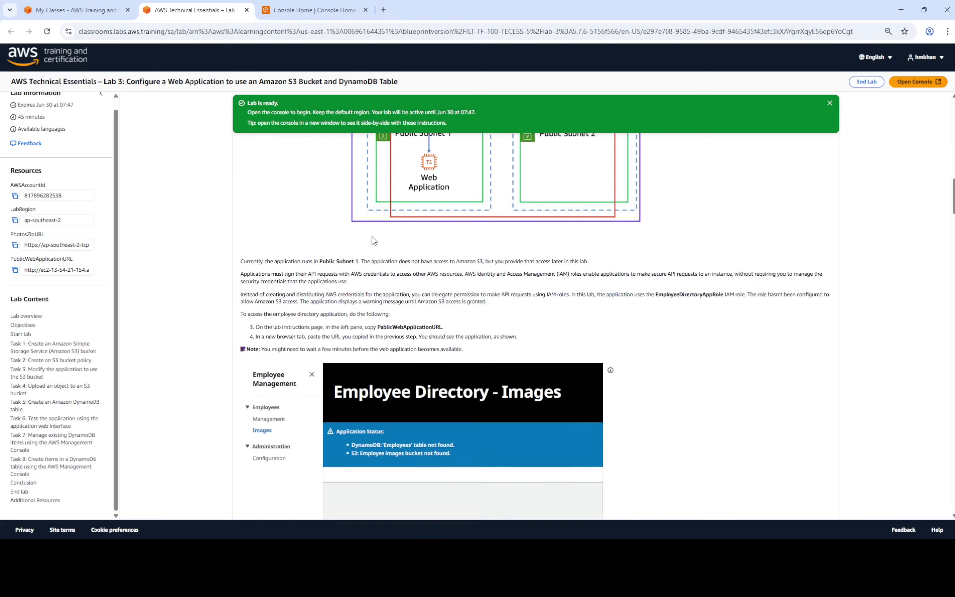
scroll(372, 241, "down", 5)
scroll(372, 240, "up", 5)
scroll(373, 241, "down", 2)
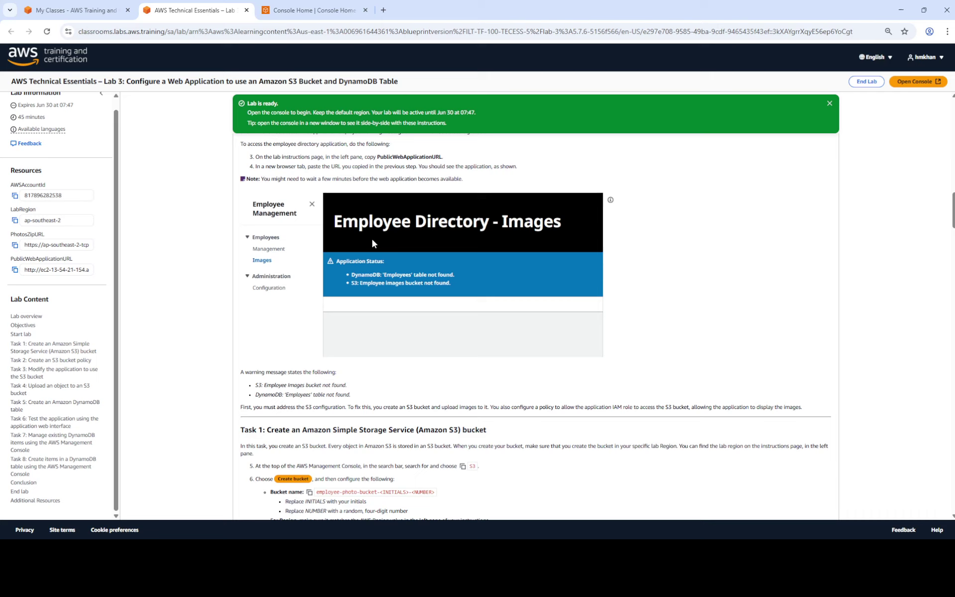
scroll(403, 167, "up", 2)
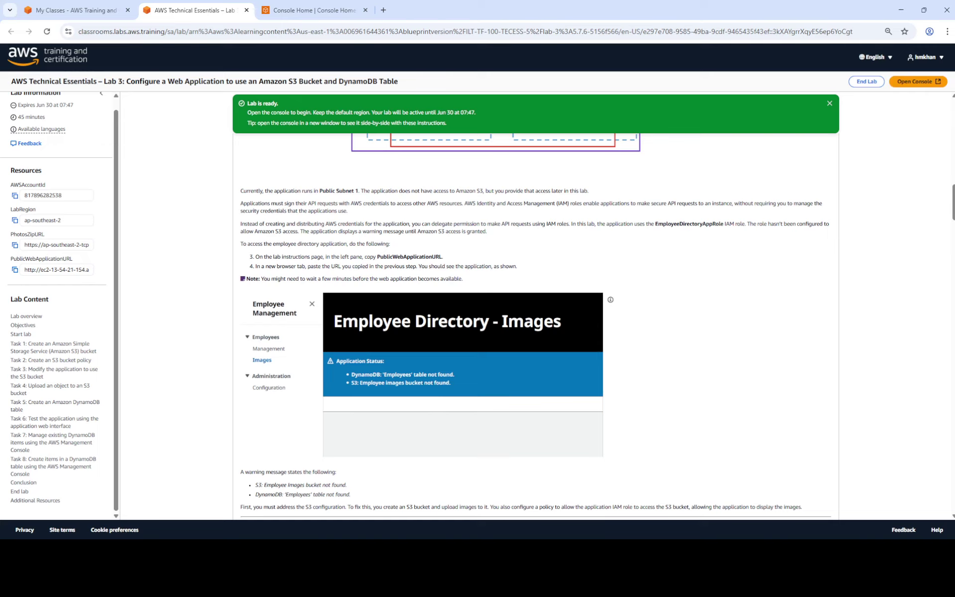
scroll(671, 298, "down", 9)
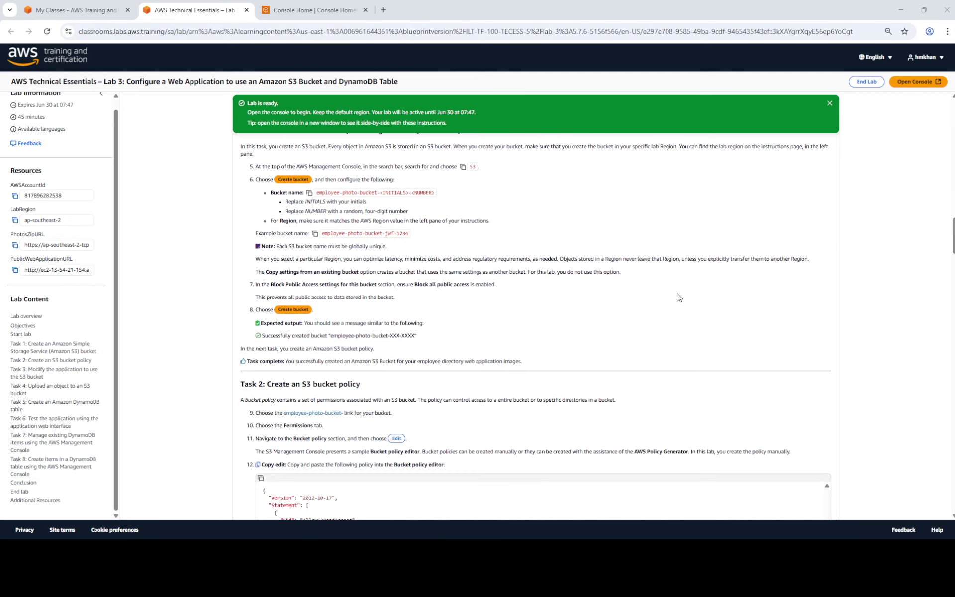
scroll(734, 266, "up", 2)
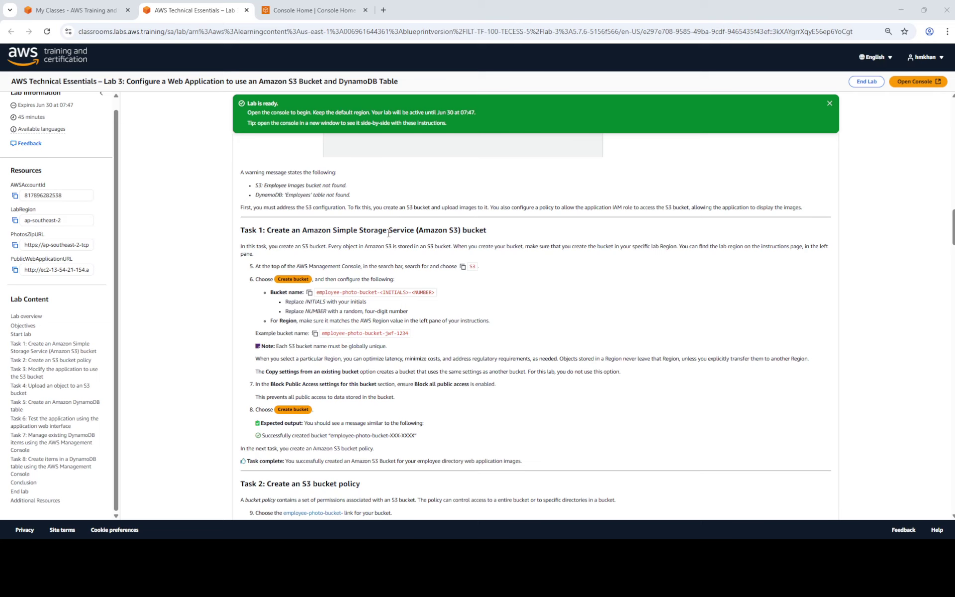
scroll(389, 232, "up", 6)
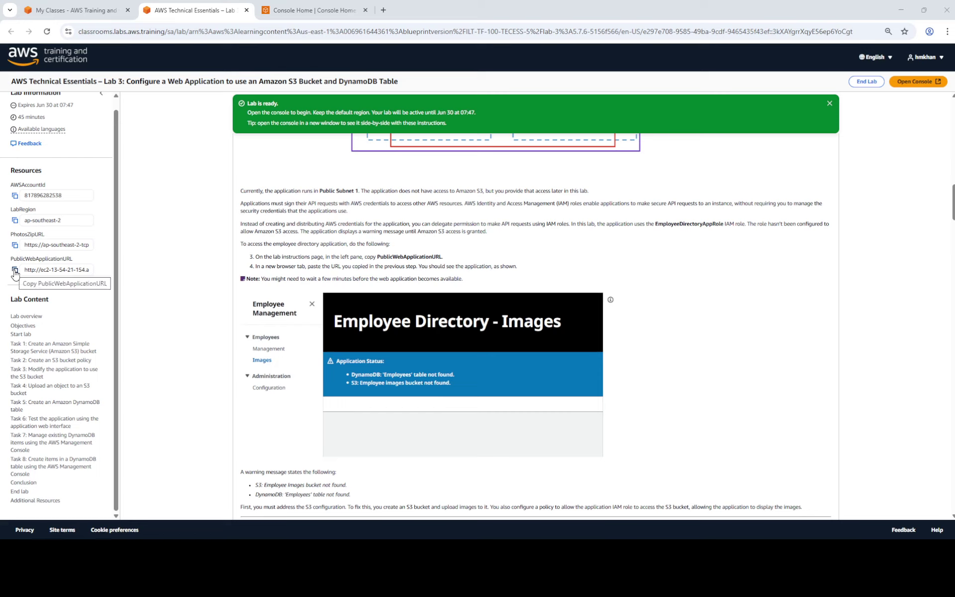
Load the copied PublicWebApplicationURL in a new tab to open the Employee Directory App.
left_click(15, 271)
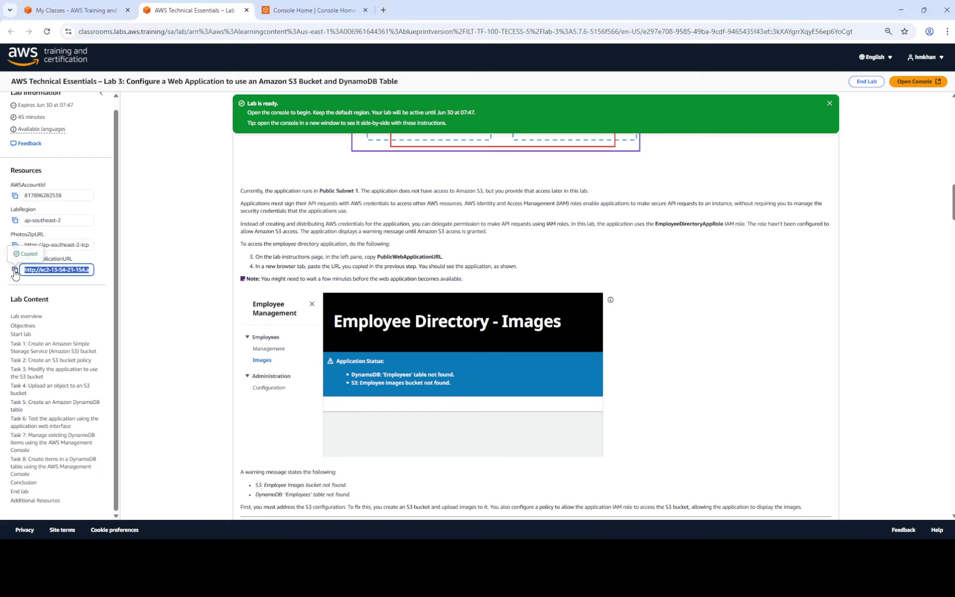
left_click(383, 11)
left_click(380, 28)
key("ctrl+v")
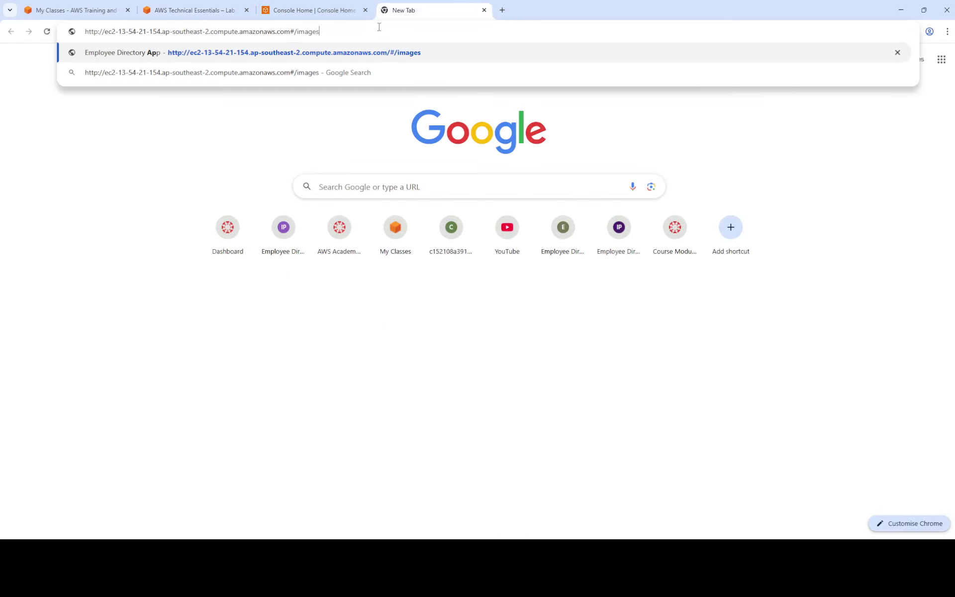
key("Return")
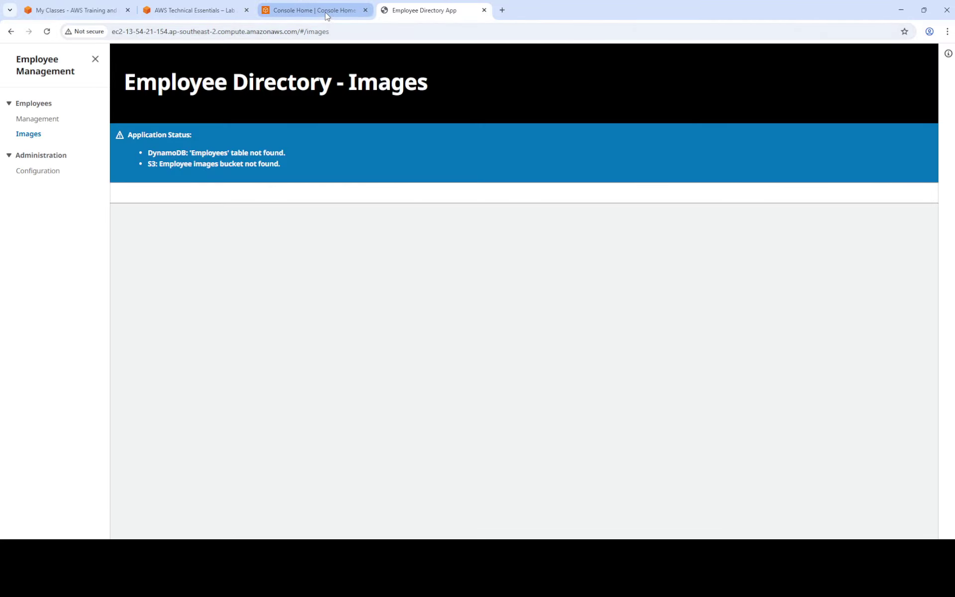
left_click(327, 15)
left_click(194, 10)
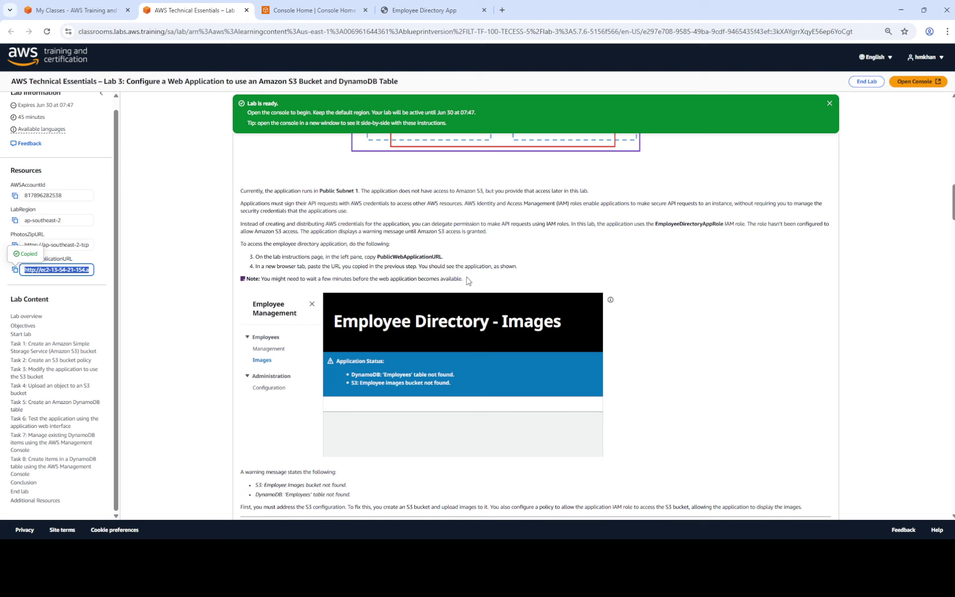
scroll(354, 310, "down", 5)
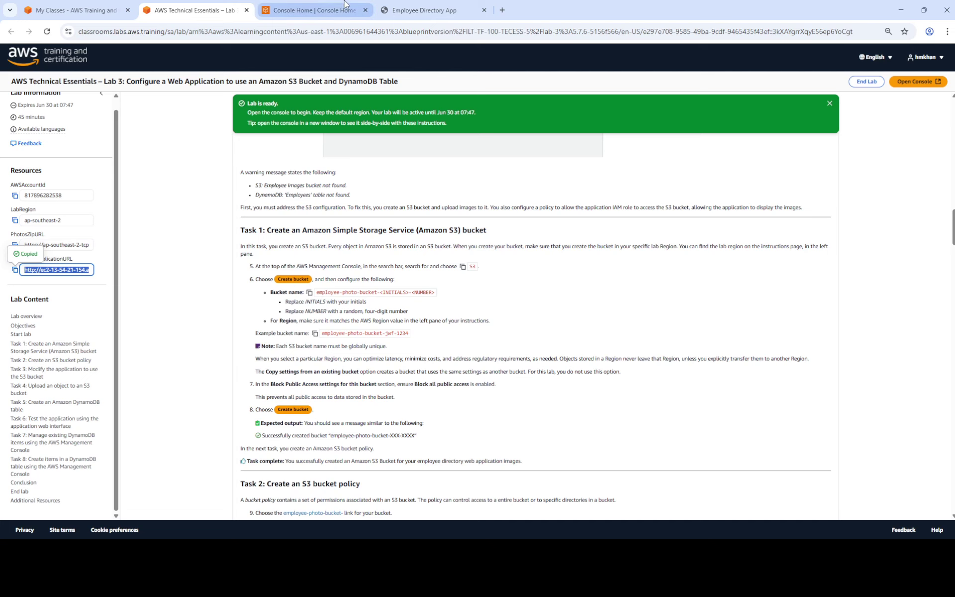
Open Amazon S3 via the console search and copy the lab's bucket name template.
left_click(328, 10)
left_click(211, 55)
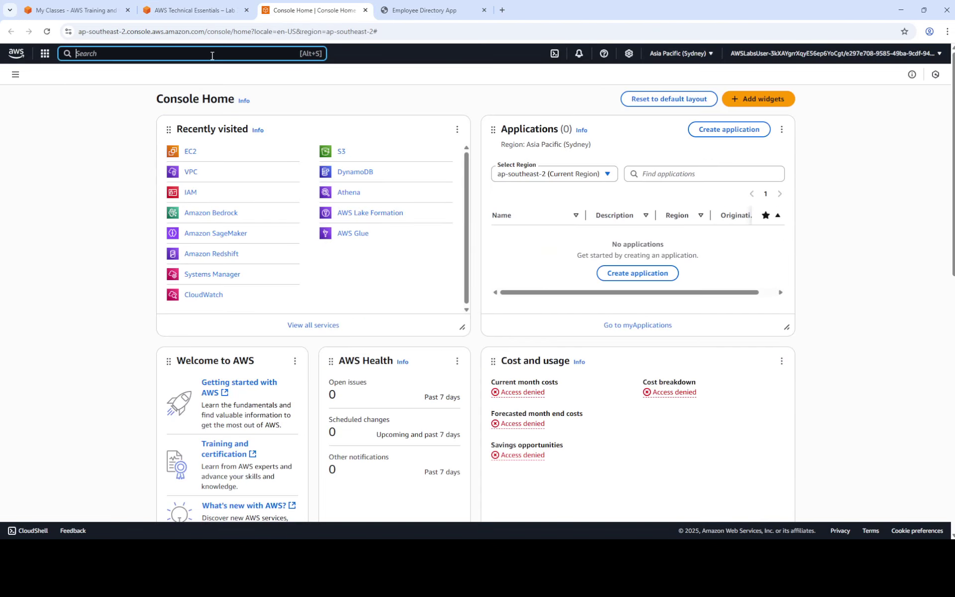
type("s3")
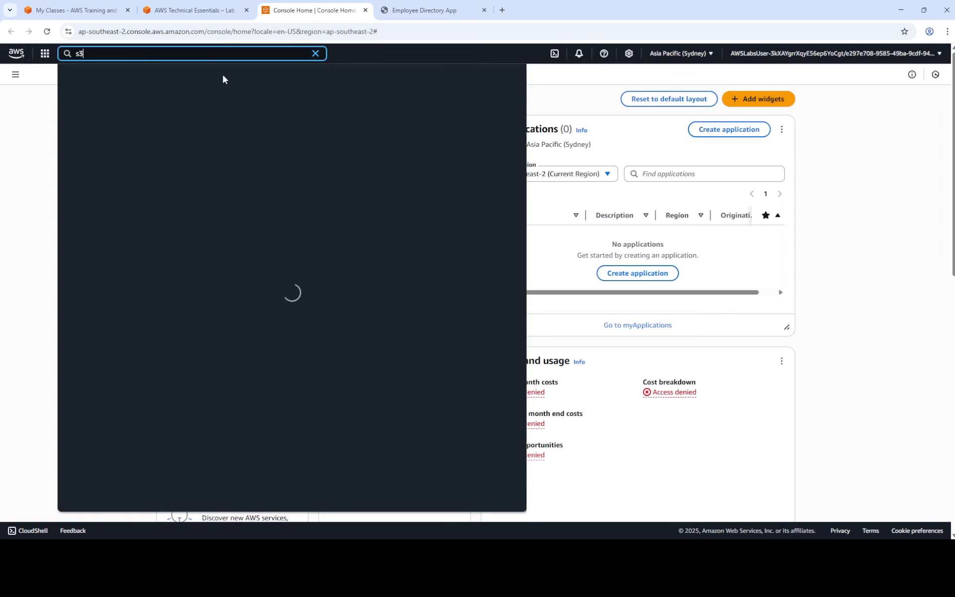
left_click(214, 107)
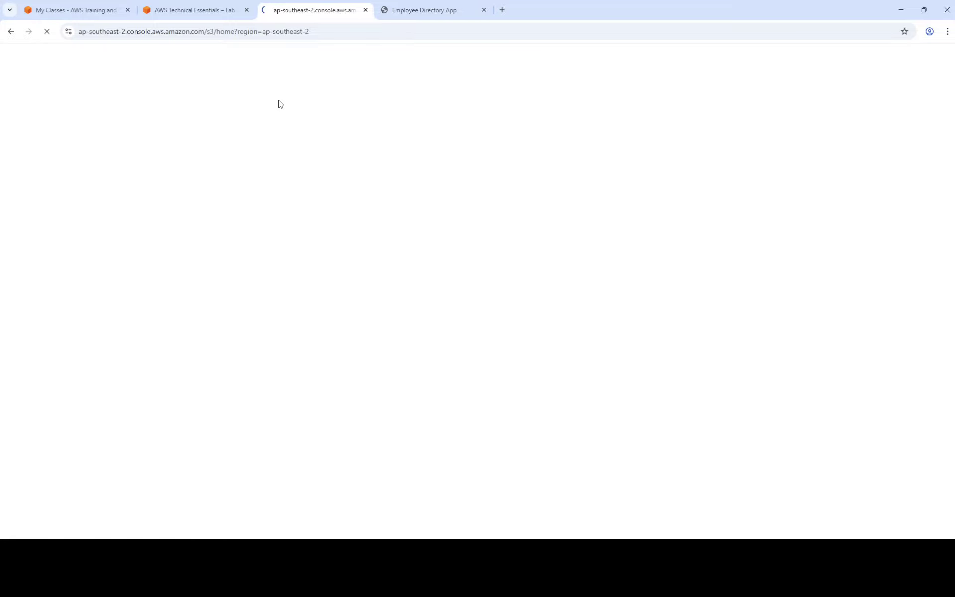
left_click(192, 6)
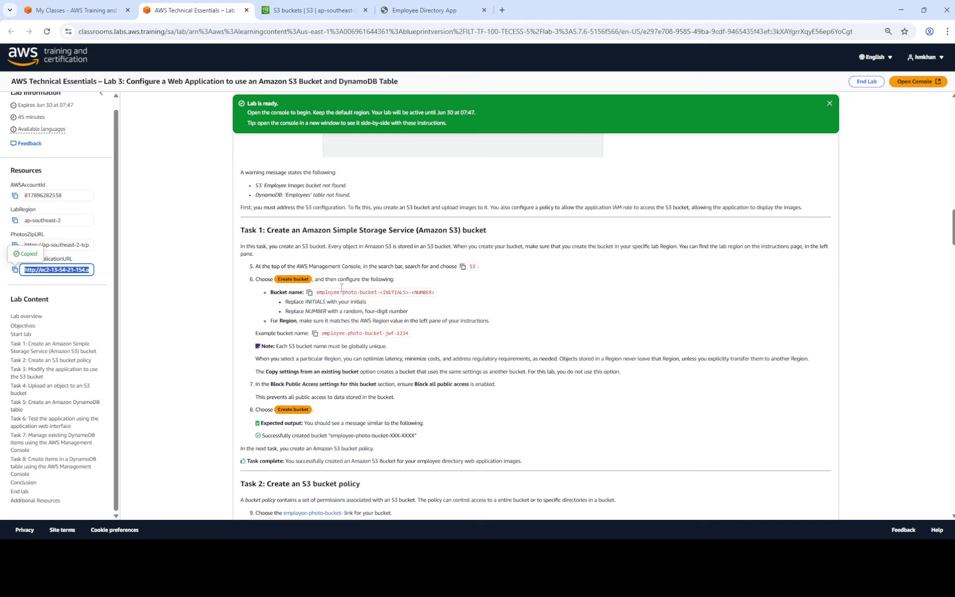
left_click(309, 293)
left_click(322, 11)
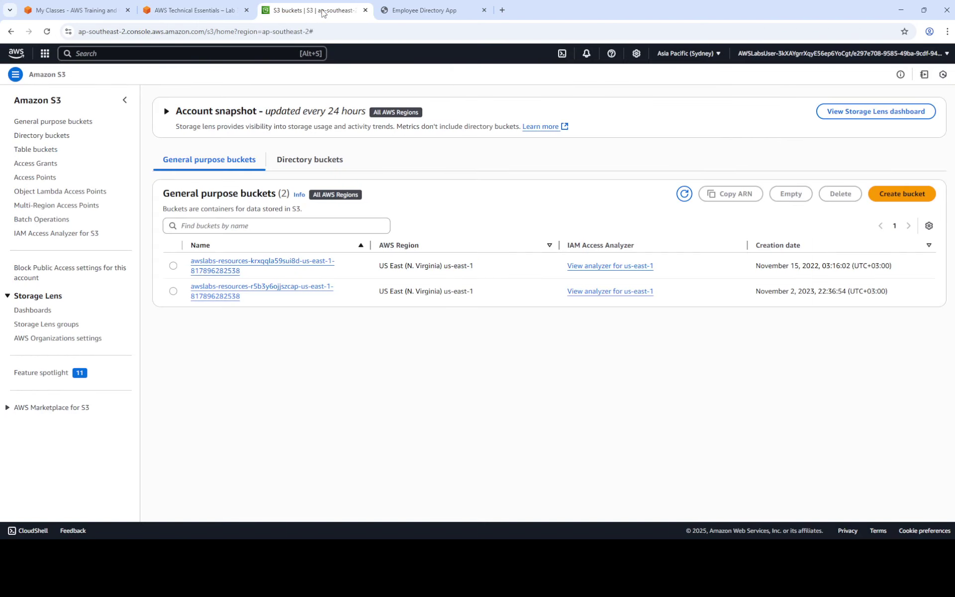
Start a new bucket named employee-photo-bucket-hmk-7766 by filling in the pasted name template.
left_click(900, 196)
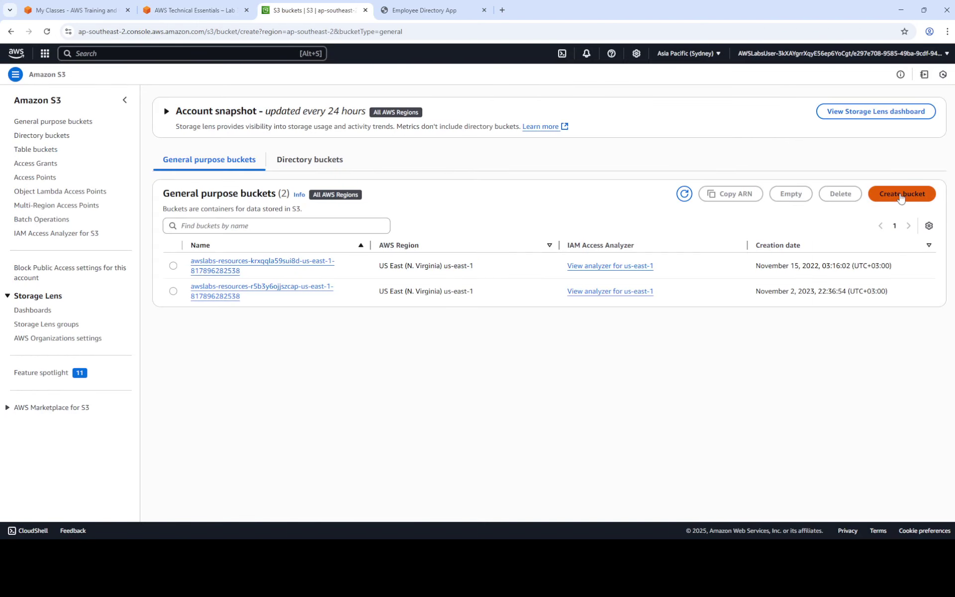
left_click(193, 211)
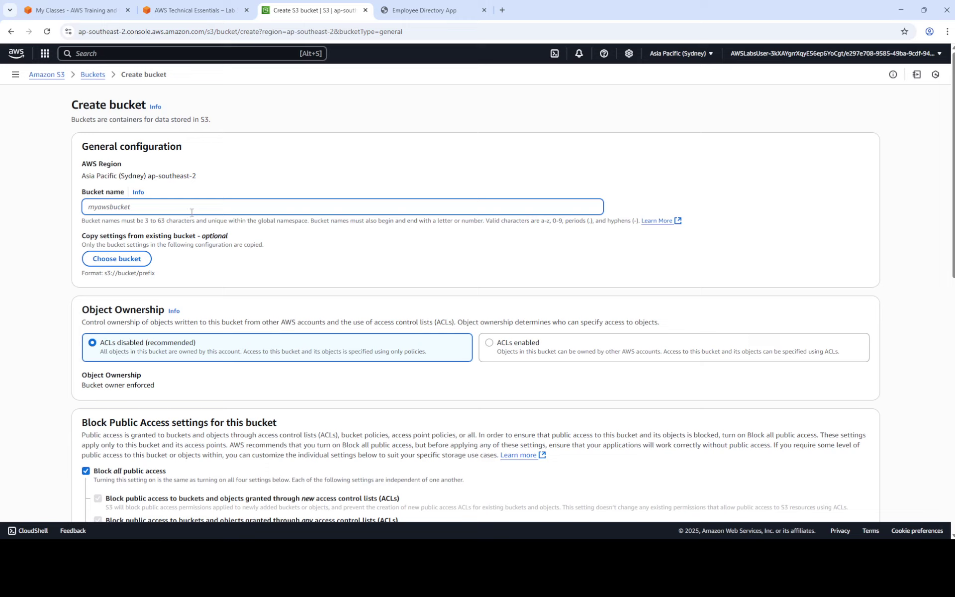
key("ctrl+v")
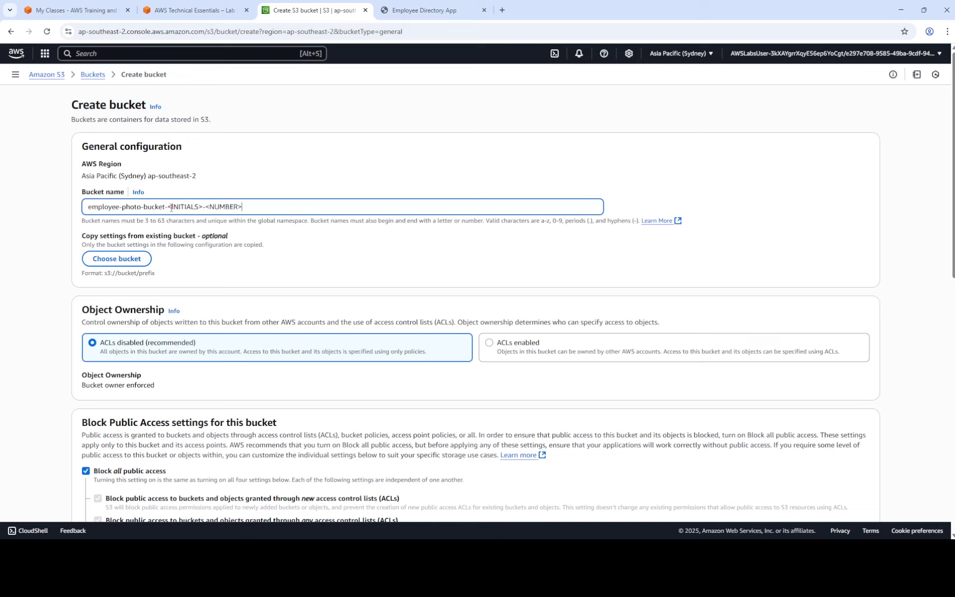
left_click_drag(169, 206, 202, 206)
type("hmk")
key("shift+Right")
key("shift+Right")
key("shift+Right")
key("shift+Right")
key("shift+Right")
key("shift+Right")
key("shift+Right")
key("shift+Right")
left_click(207, 8)
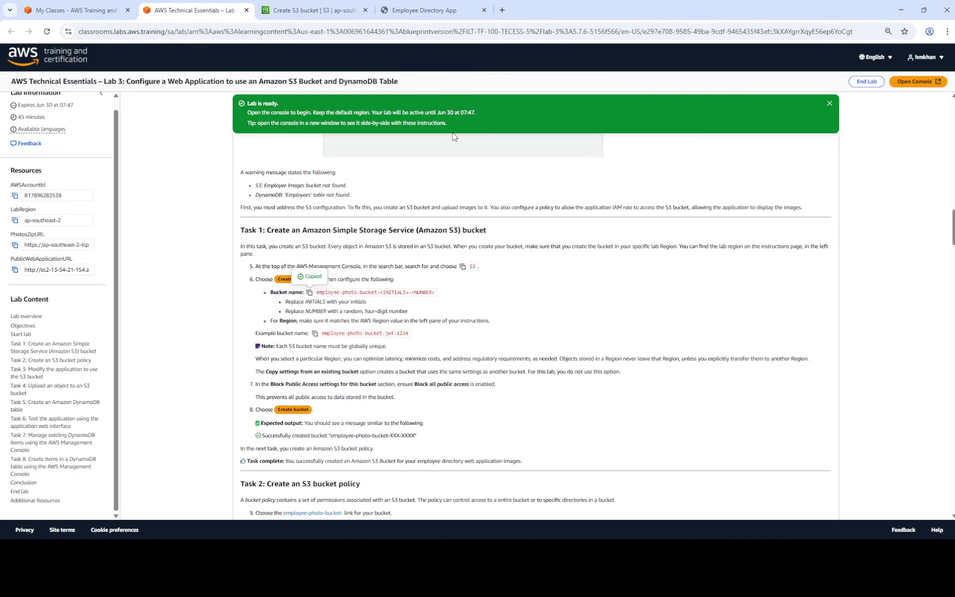
left_click(404, 13)
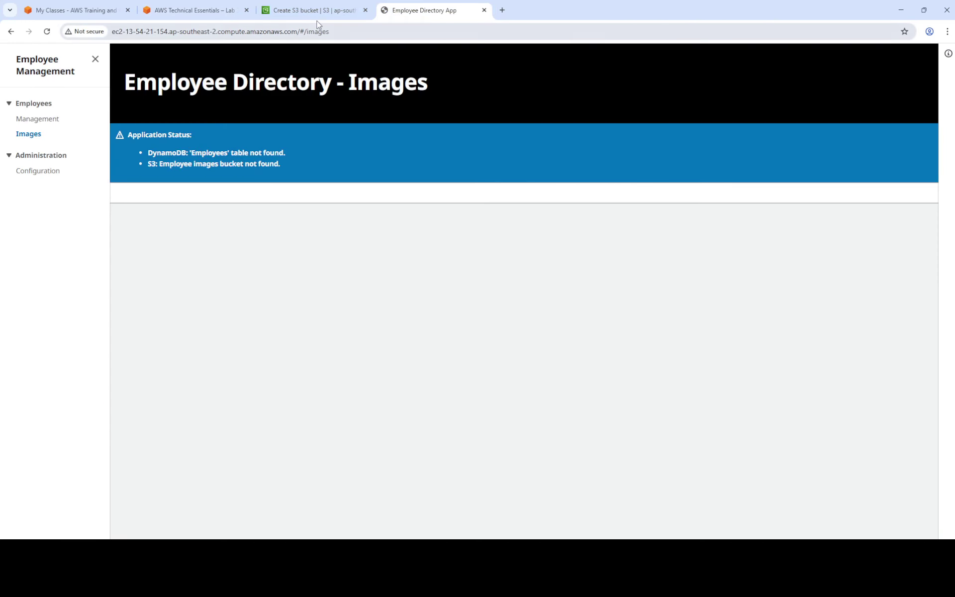
left_click(310, 9)
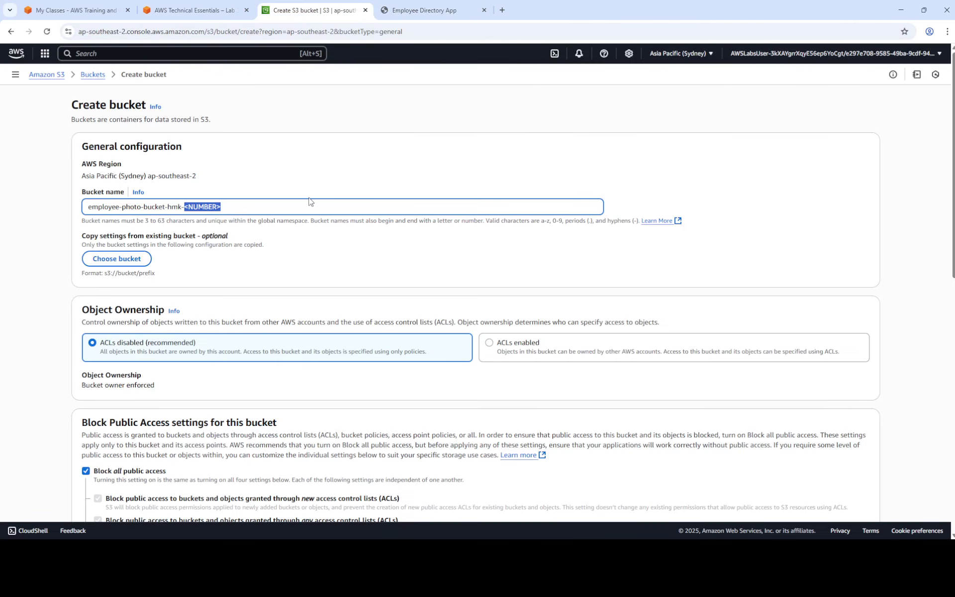
type("7766")
left_click(213, 15)
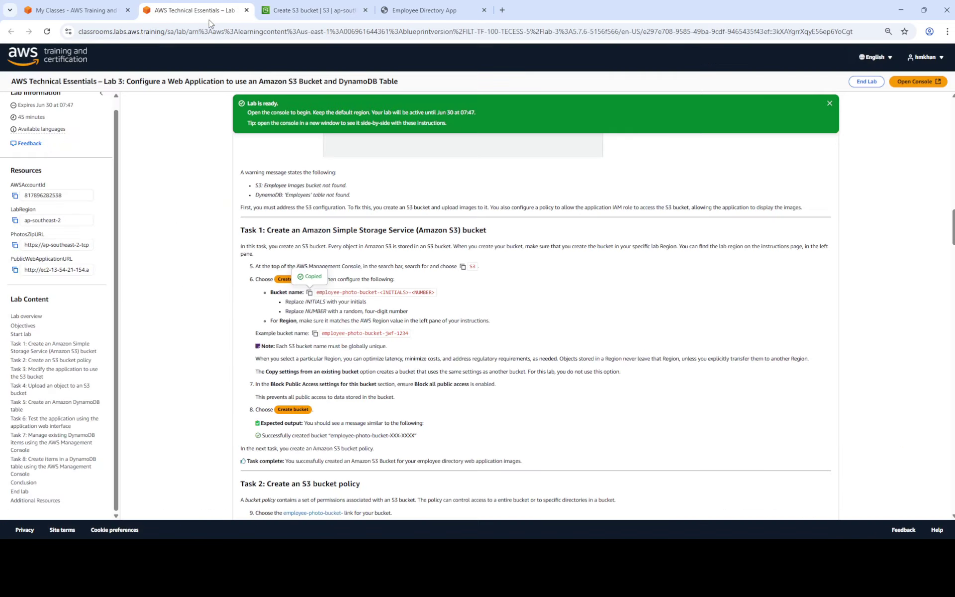
left_click(307, 10)
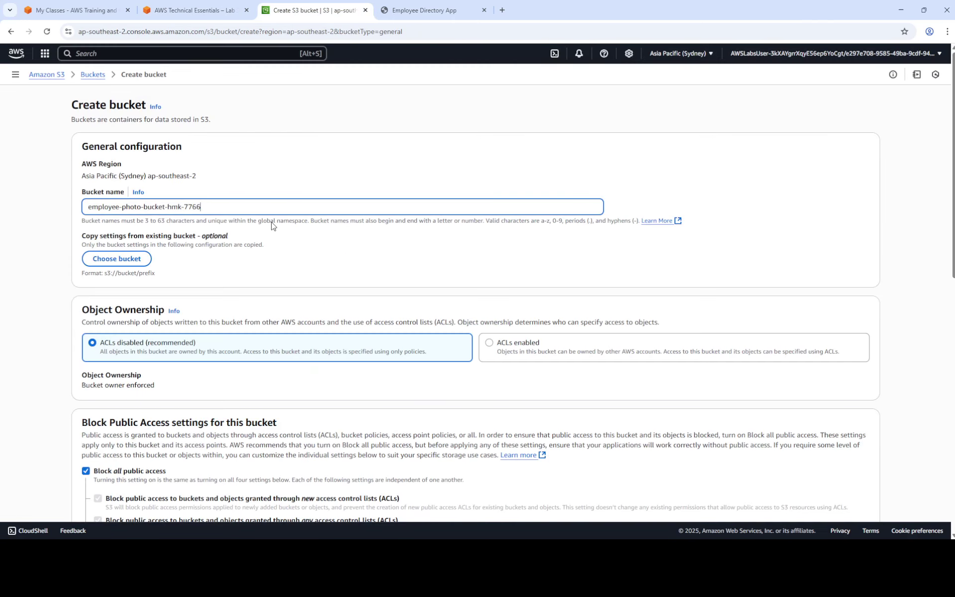
triple_click(254, 206)
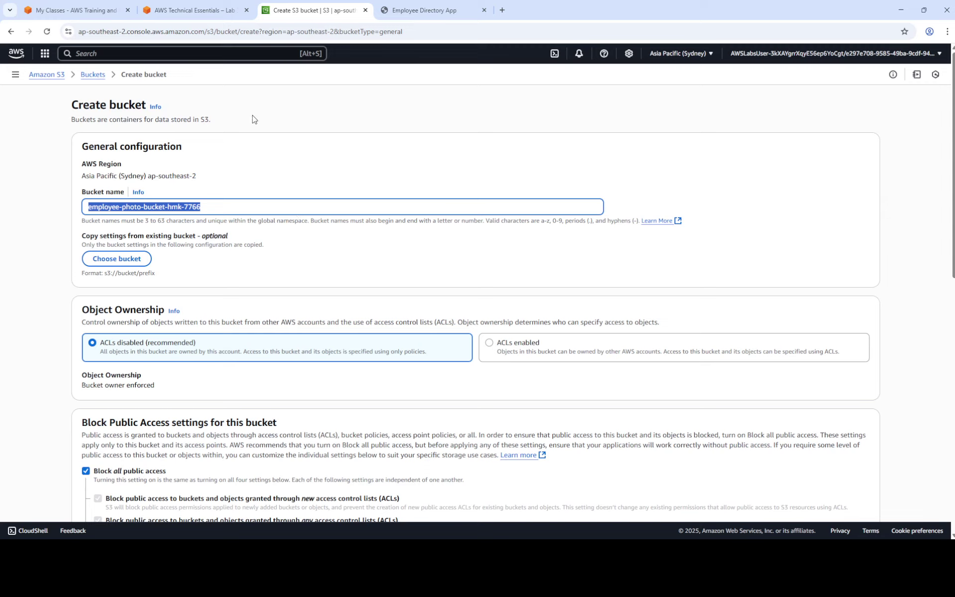
Keep Block all public access enabled and create the bucket in Asia Pacific (Sydney).
left_click(210, 7)
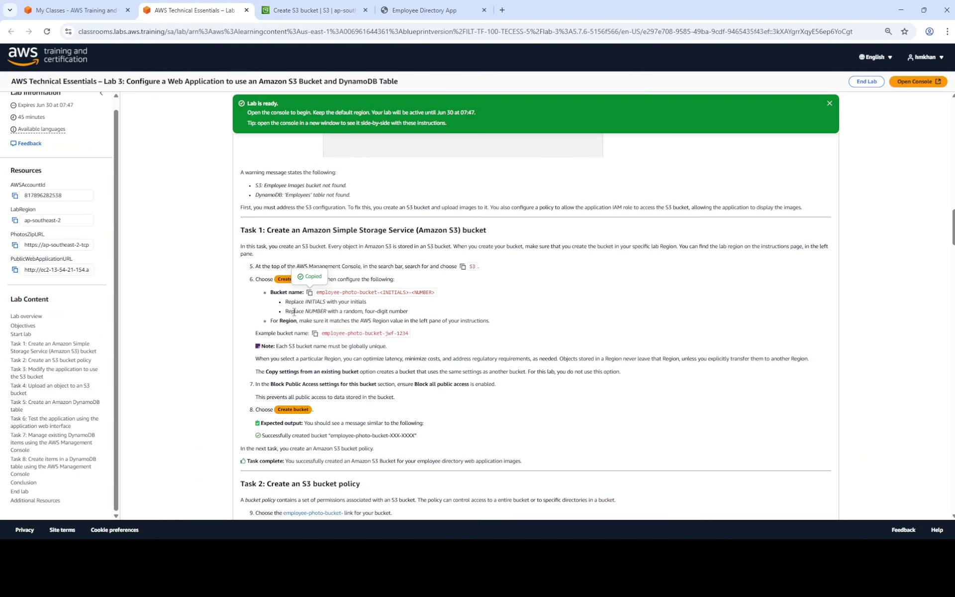
scroll(292, 344, "down", 2)
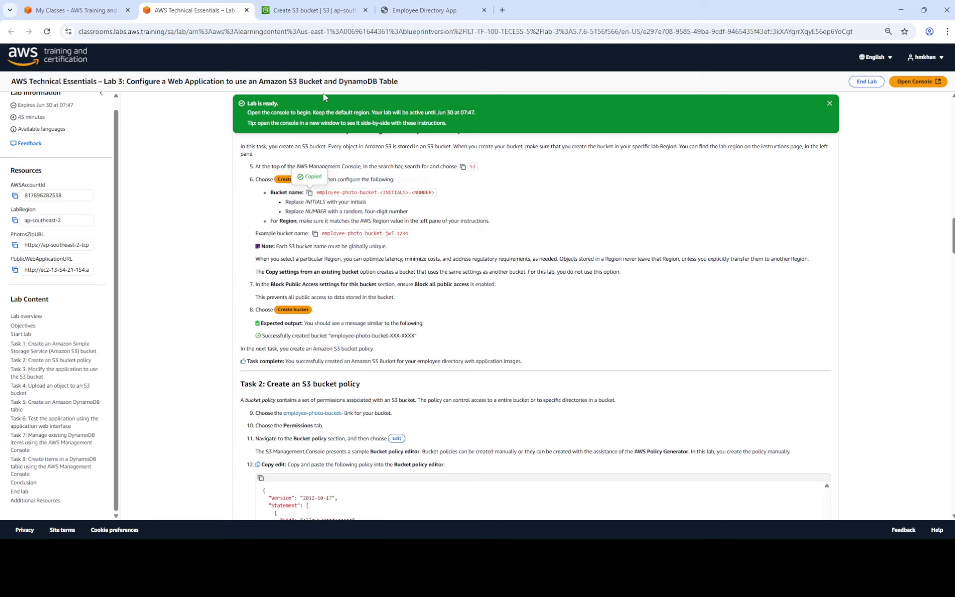
key("ctrl+Tab")
scroll(420, 211, "down", 3)
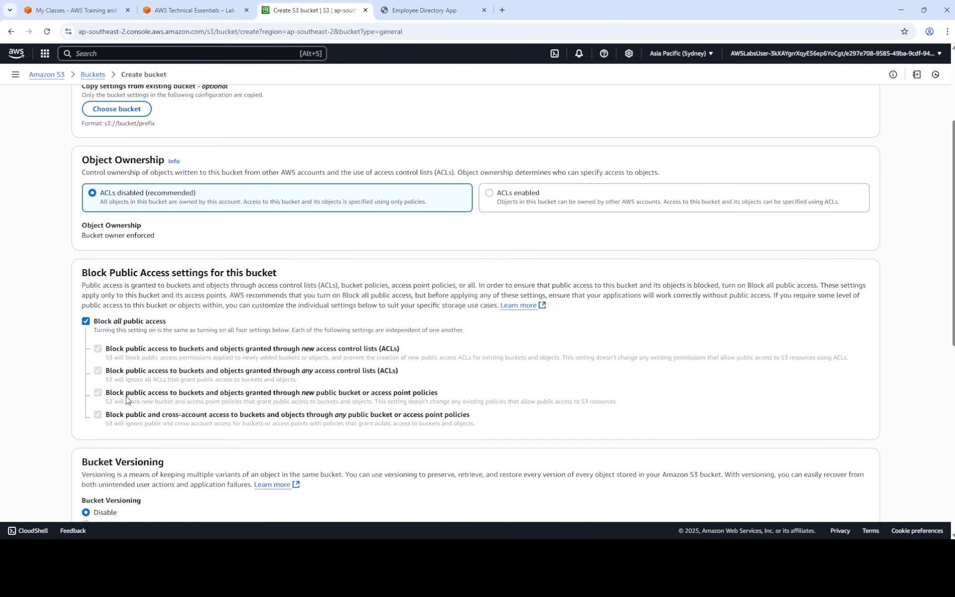
scroll(155, 357, "down", 2)
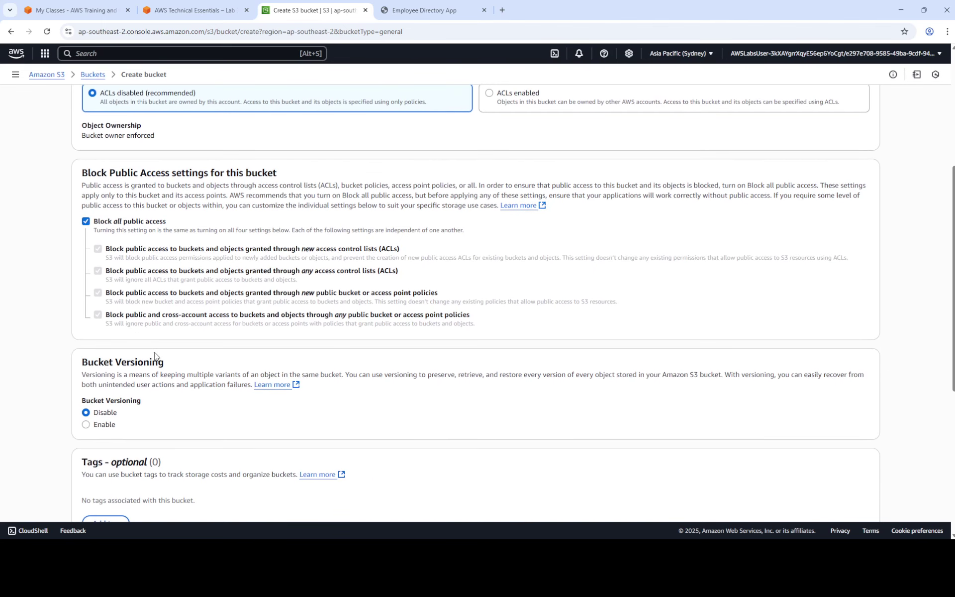
left_click(194, 9)
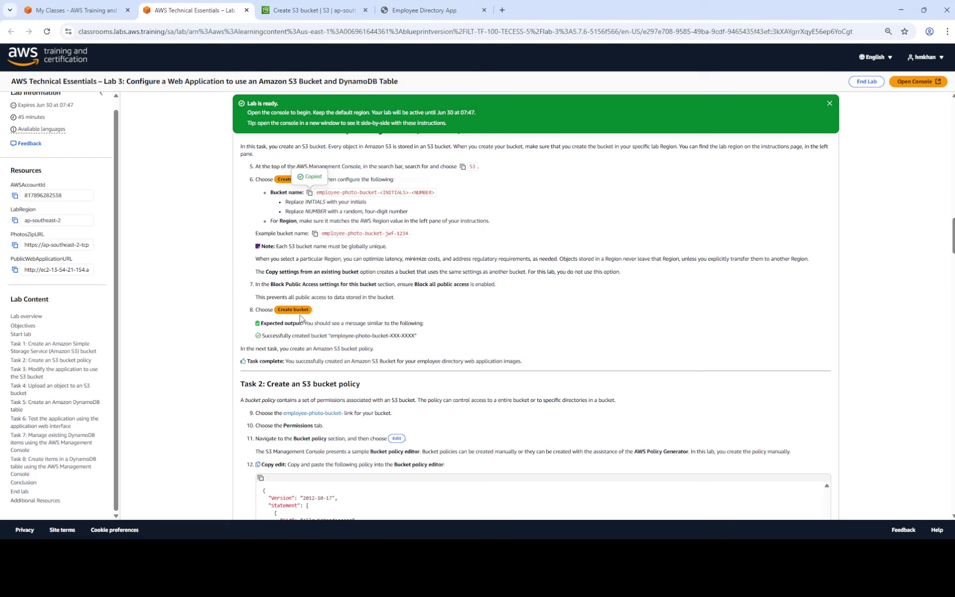
left_click(326, 11)
scroll(192, 339, "down", 6)
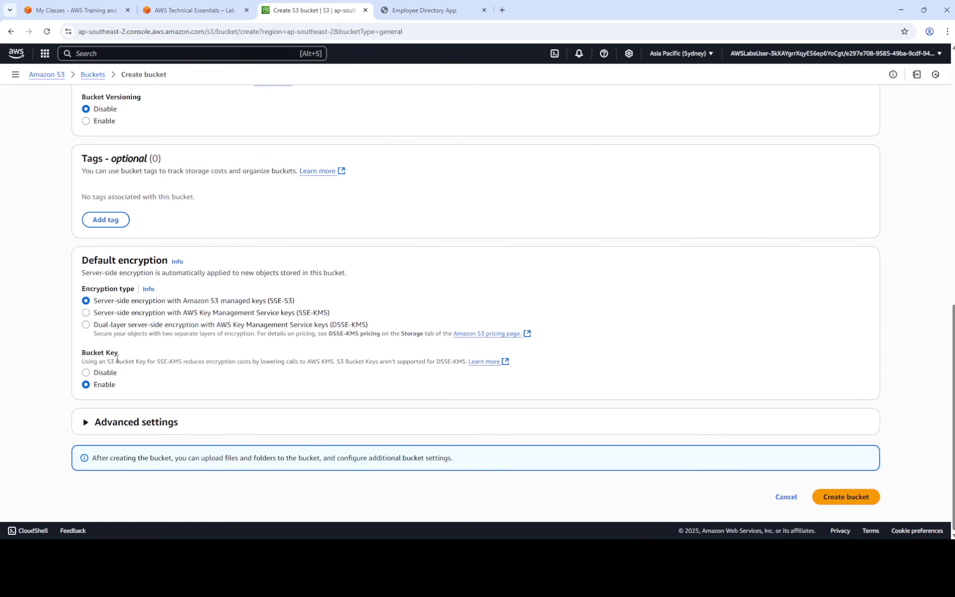
left_click(848, 498)
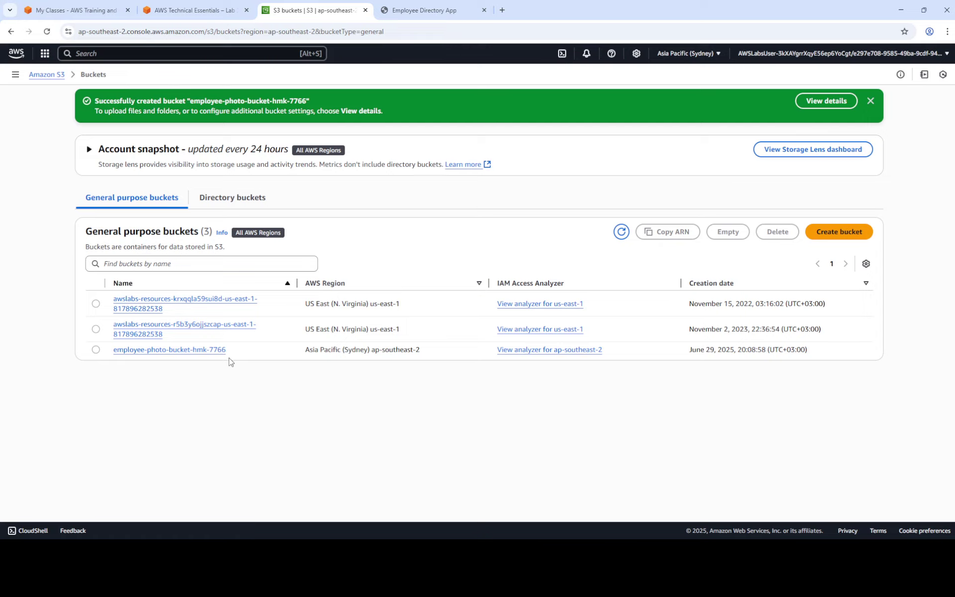
Open the employee-photo-bucket-hmk-7766 bucket's Permissions tab.
left_click(209, 7)
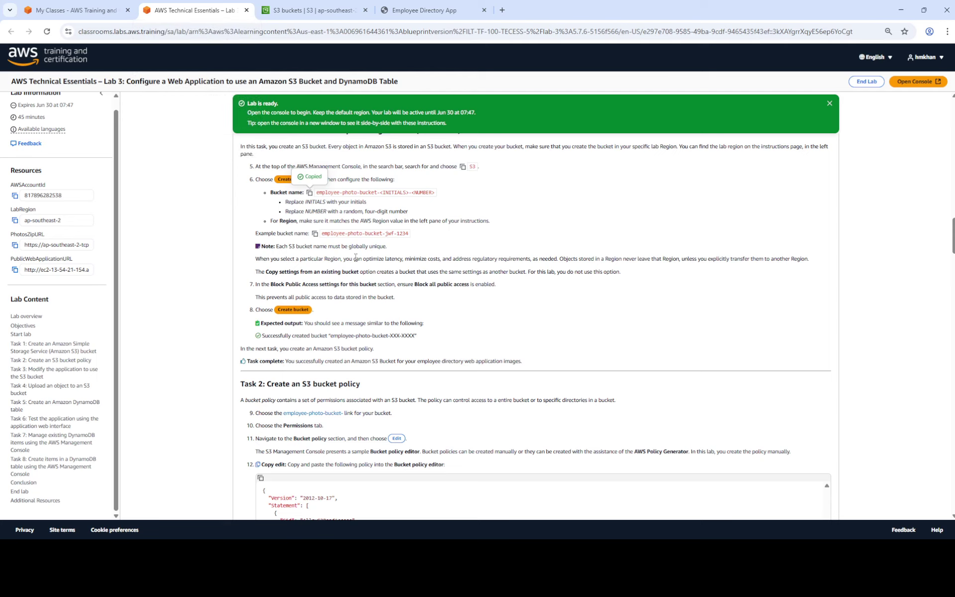
scroll(381, 258, "down", 4)
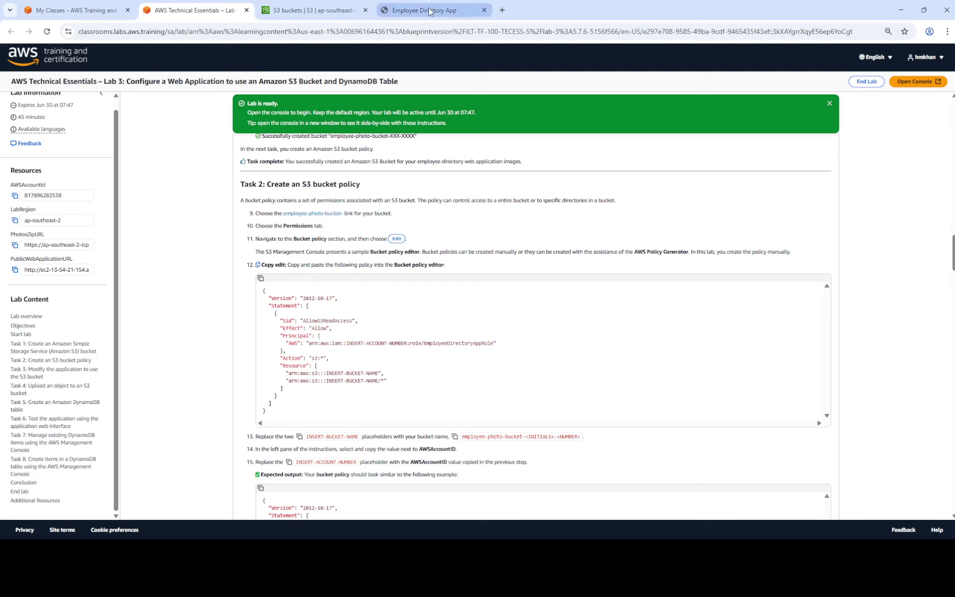
left_click(304, 10)
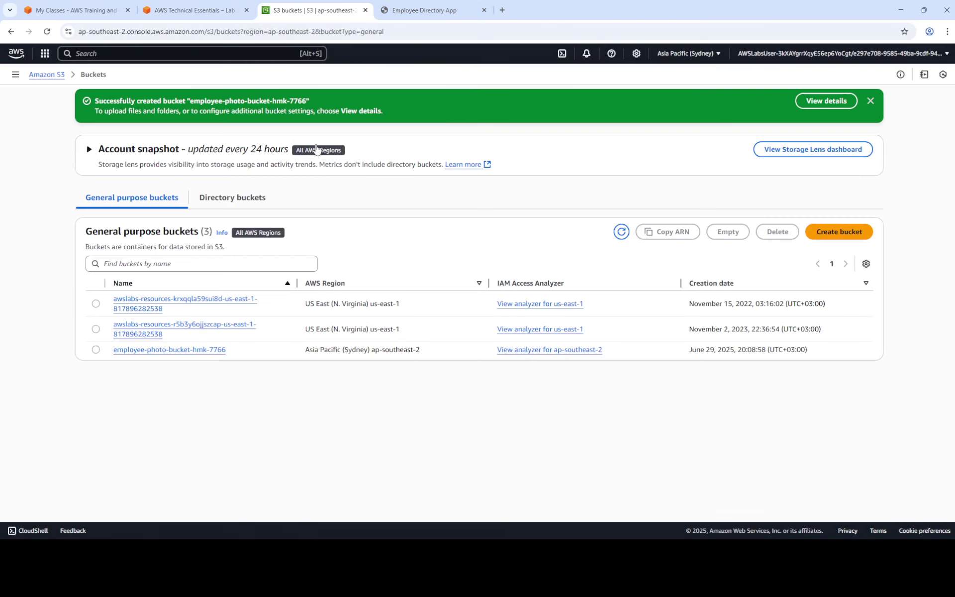
left_click(196, 349)
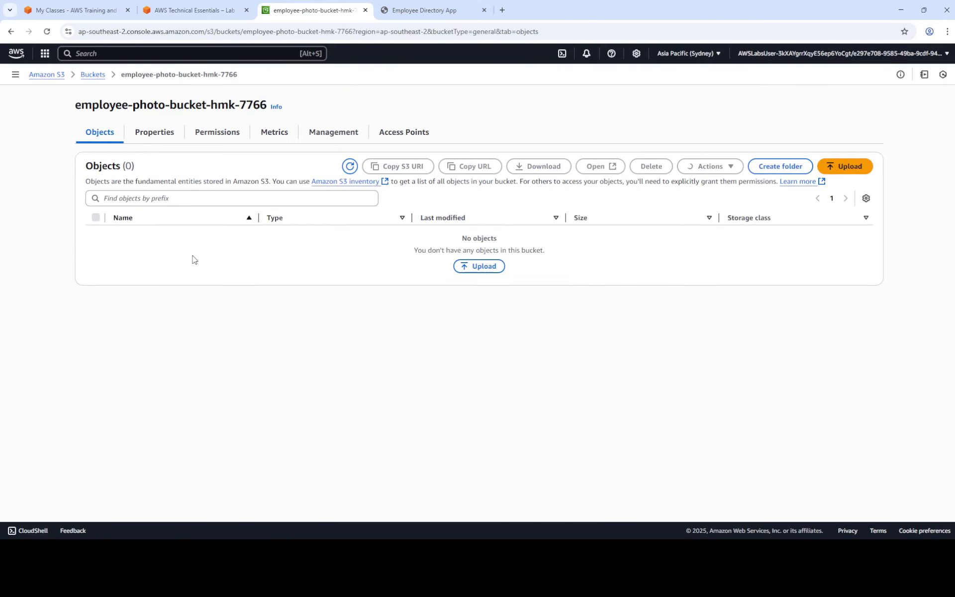
left_click(226, 130)
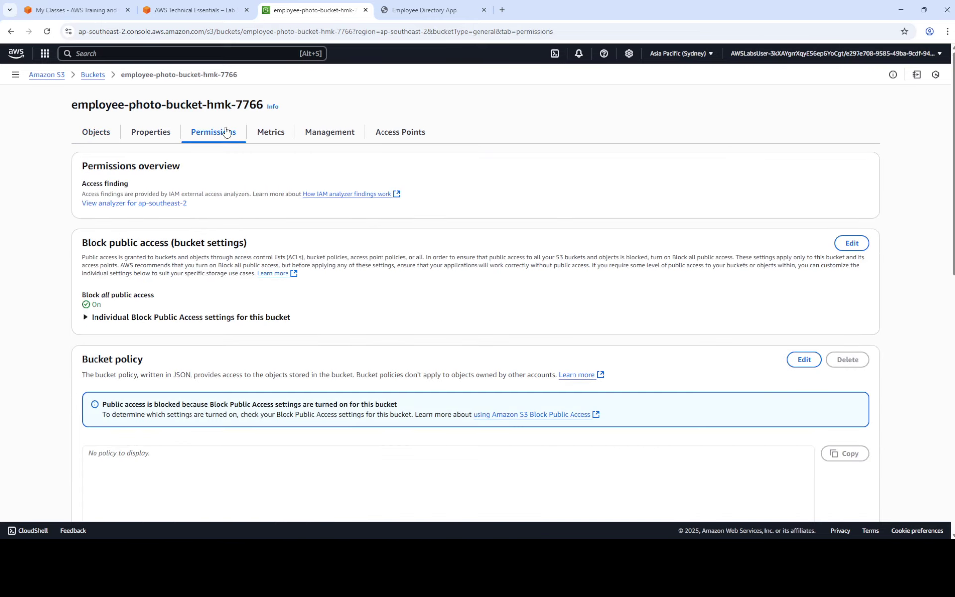
Copy the lab's sample bucket policy JSON and open the Edit bucket policy page.
scroll(300, 405, "down", 2)
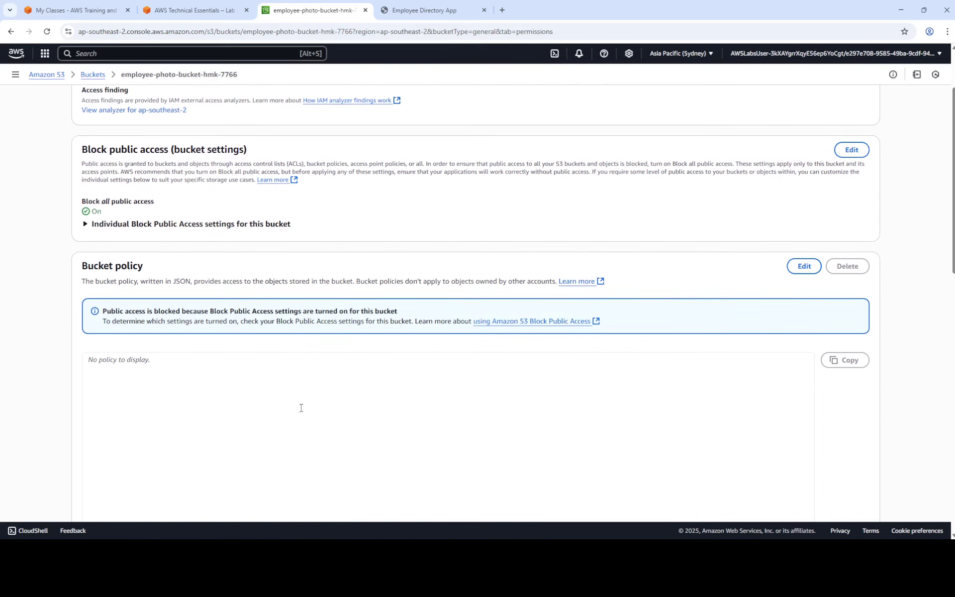
left_click(205, 10)
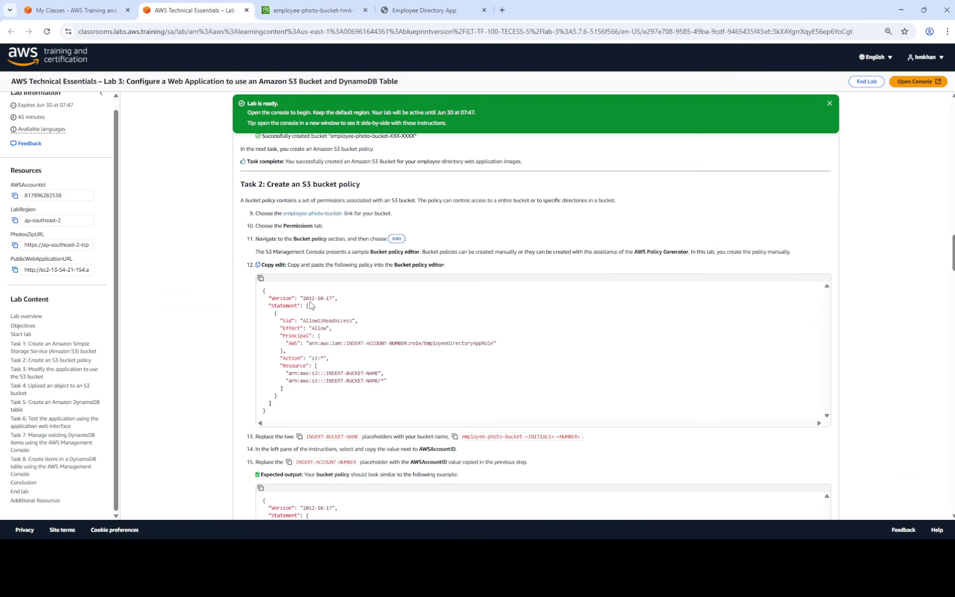
left_click(261, 279)
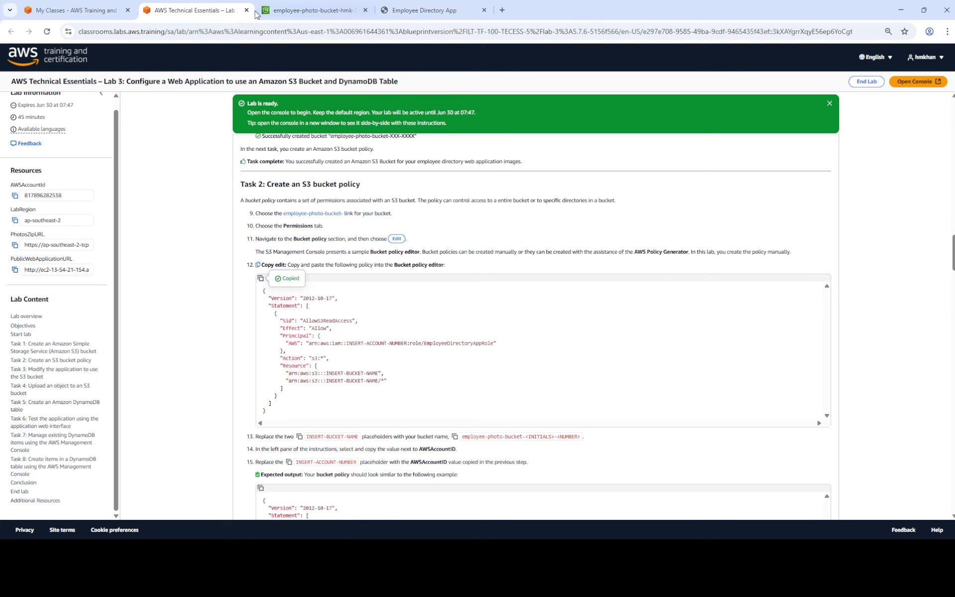
left_click(288, 10)
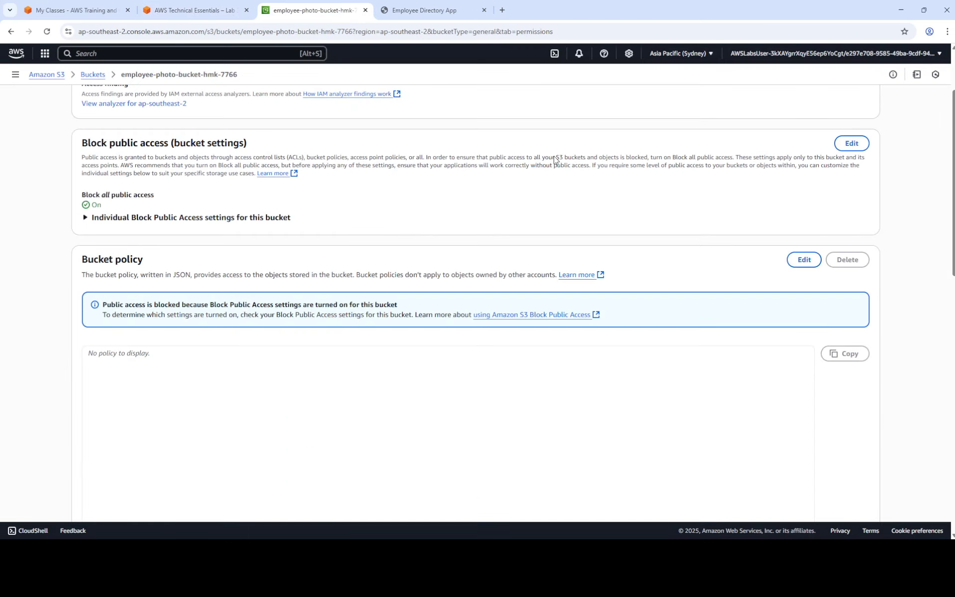
left_click(804, 261)
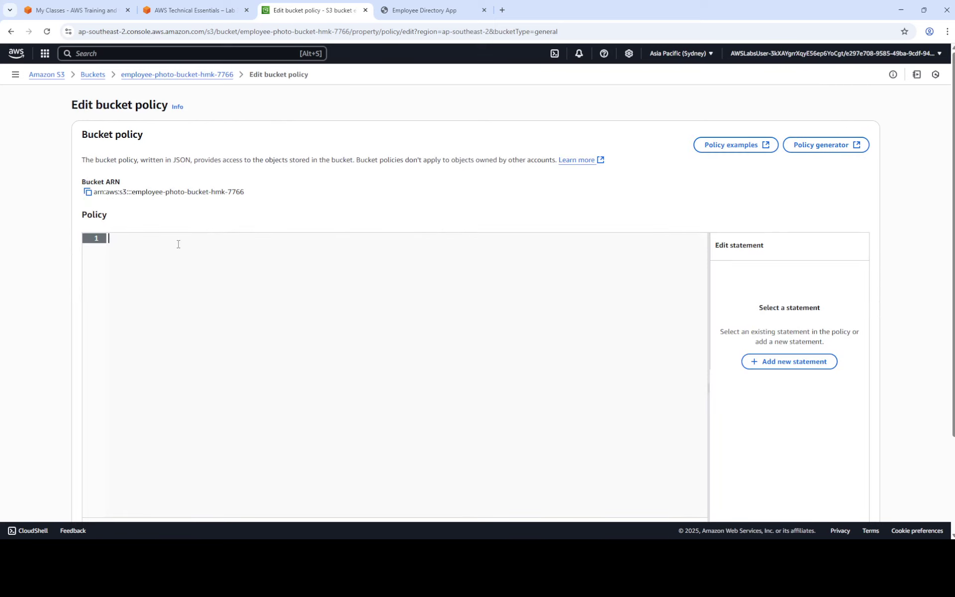
Paste the sample AllowS3ReadAccess policy JSON into the policy editor.
key("ctrl+v")
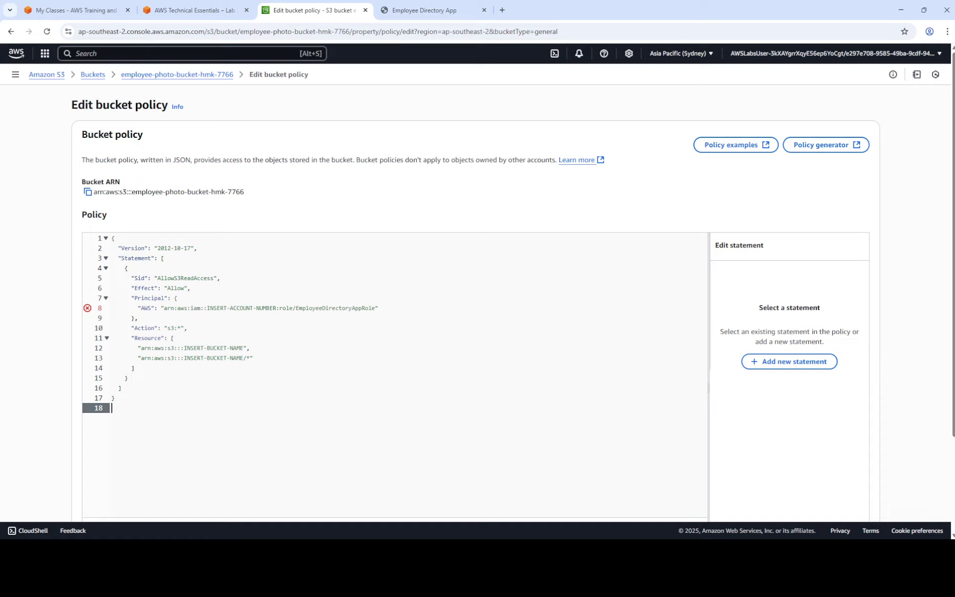
key("ctrl+Page_Up")
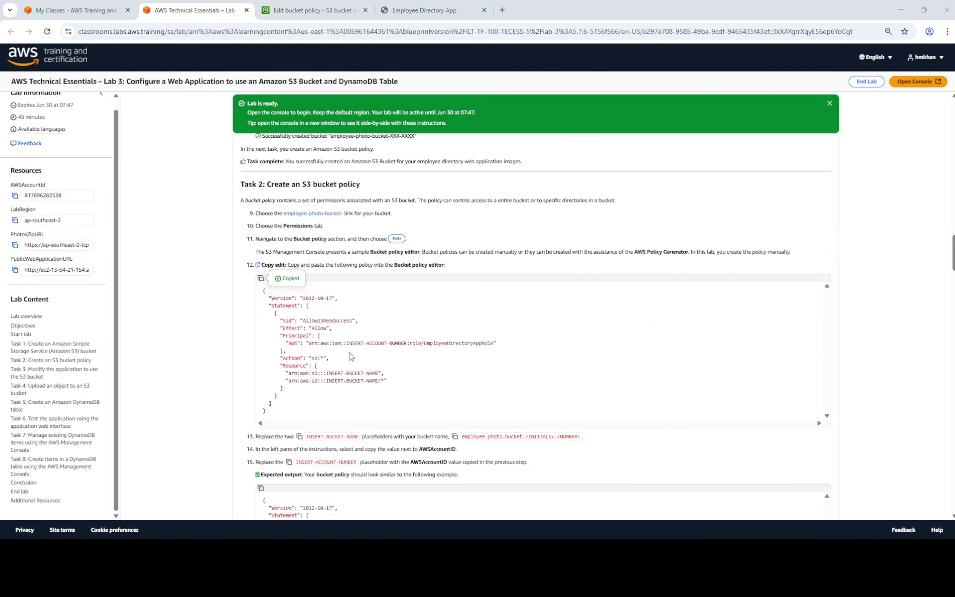
left_click(321, 8)
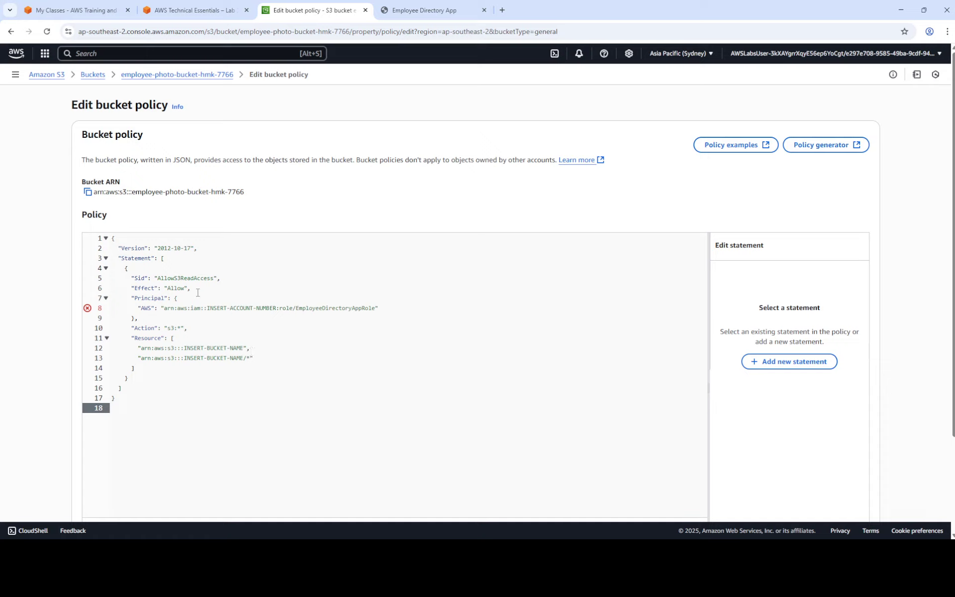
Try replacing INSERT-BUCKET-NAME on line 12, undoing the mistaken whole-policy pastes.
left_click_drag(208, 309, 277, 309)
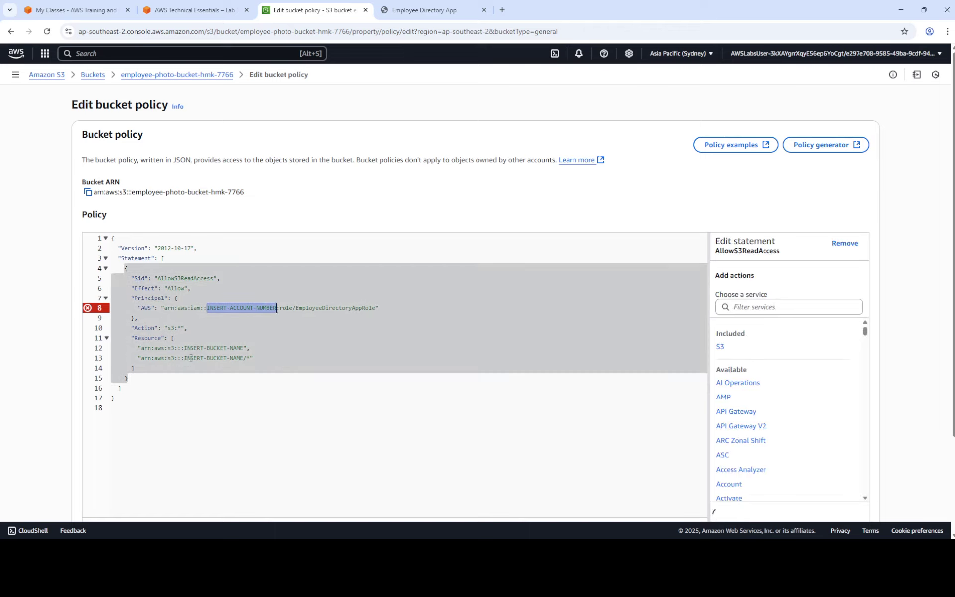
left_click(197, 358)
left_click_drag(184, 347, 244, 347)
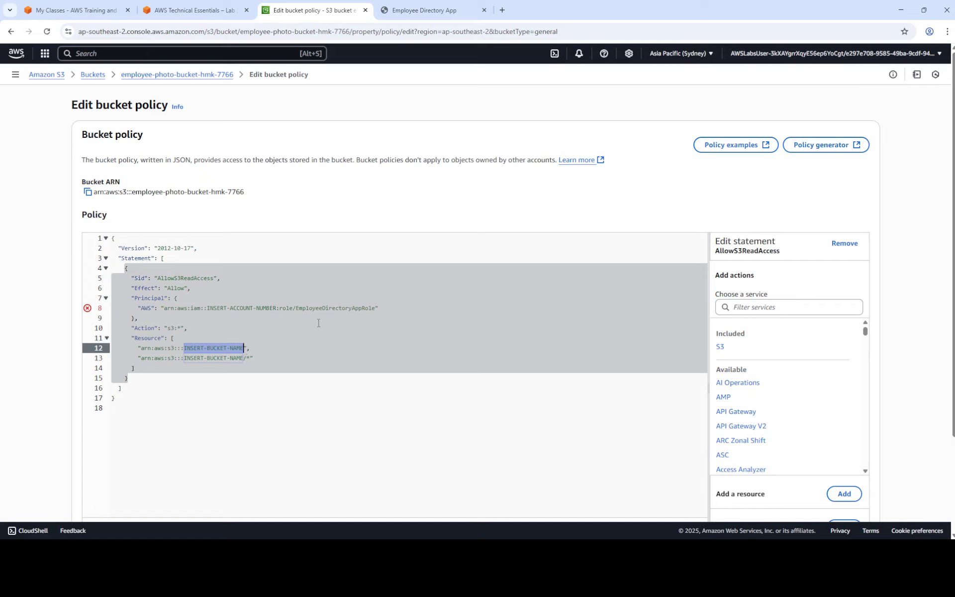
key("Up")
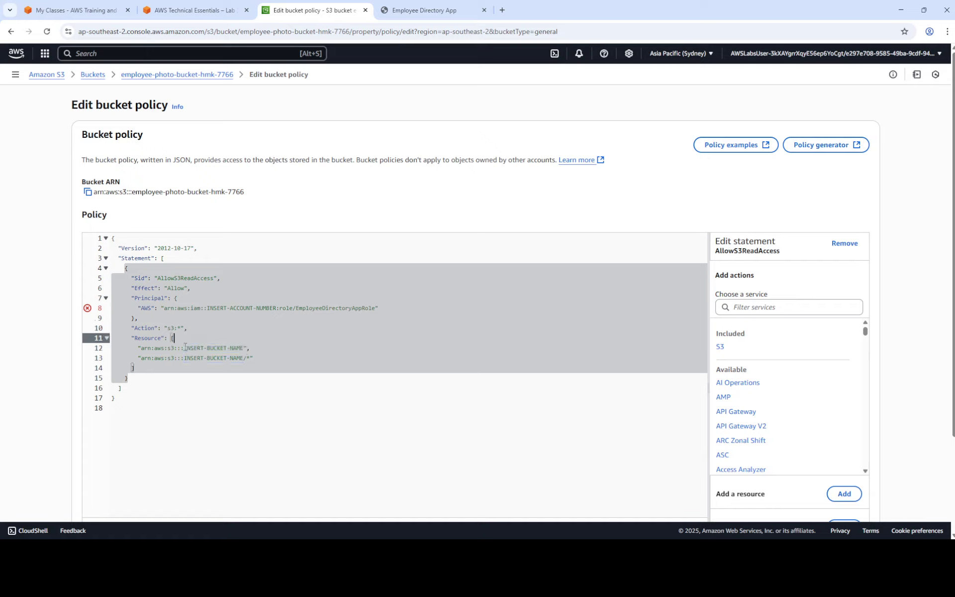
left_click_drag(185, 348, 243, 348)
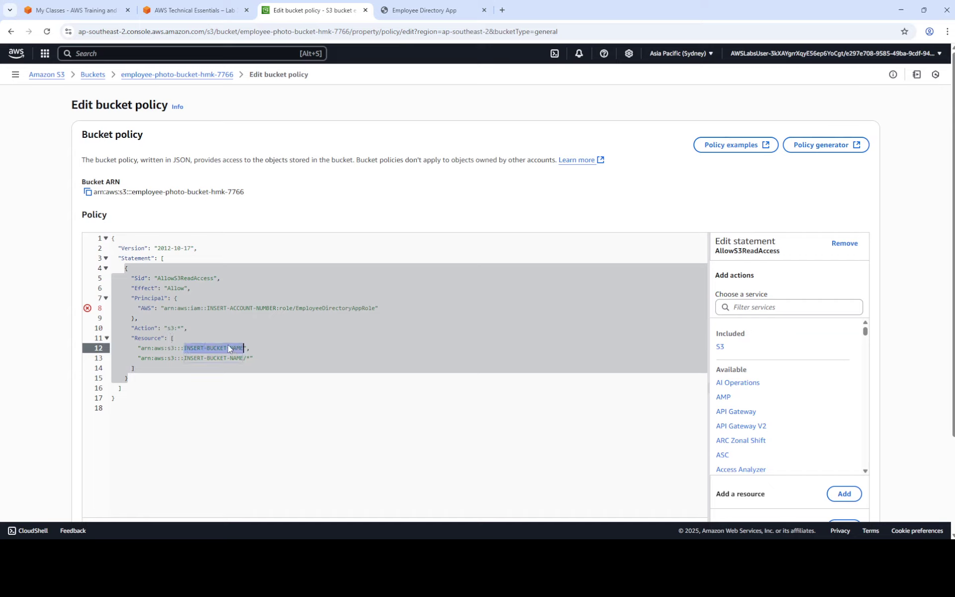
key("ctrl+v")
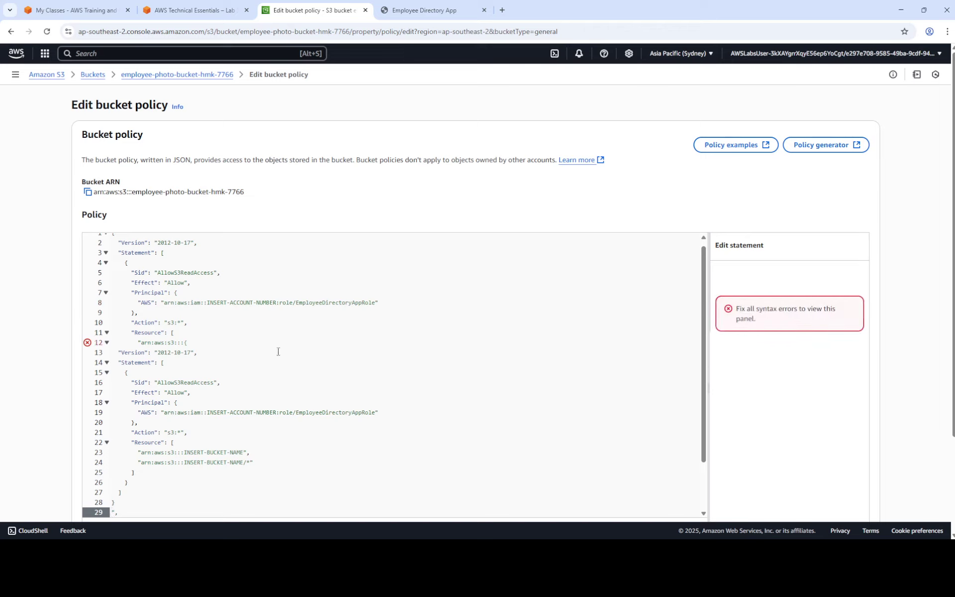
key("ctrl+z")
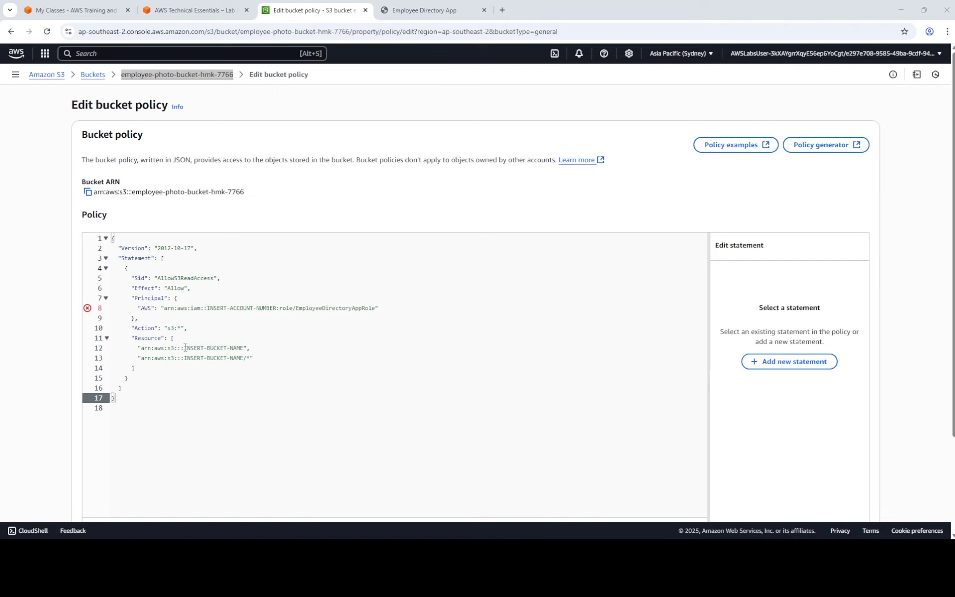
left_click_drag(185, 348, 241, 347)
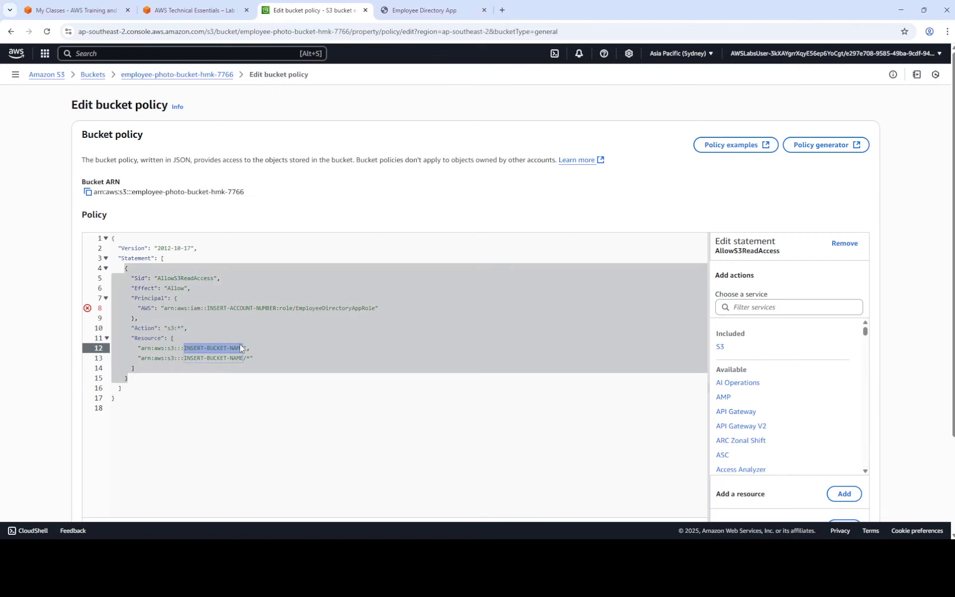
key("ctrl+v")
key("ctrl+z")
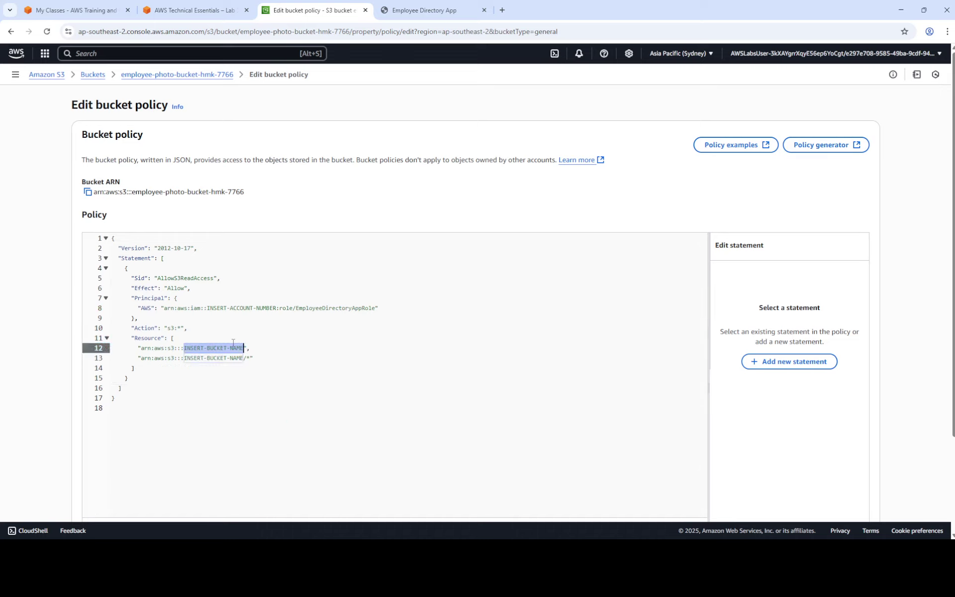
key("alt+Tab")
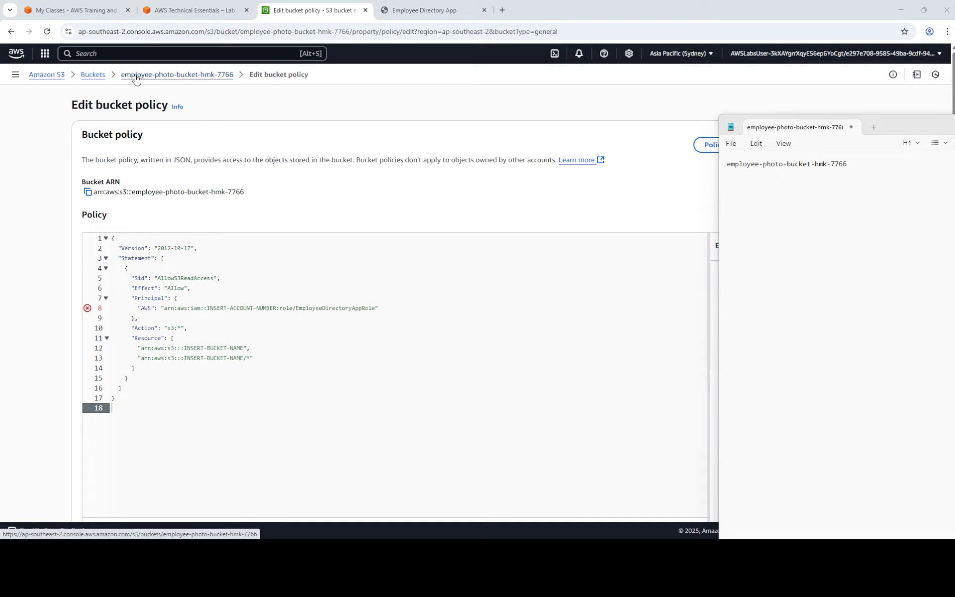
Replace the INSERT-BUCKET-NAME placeholders on lines 12 and 13 with employee-photo-bucket-hmk-7766.
triple_click(801, 165)
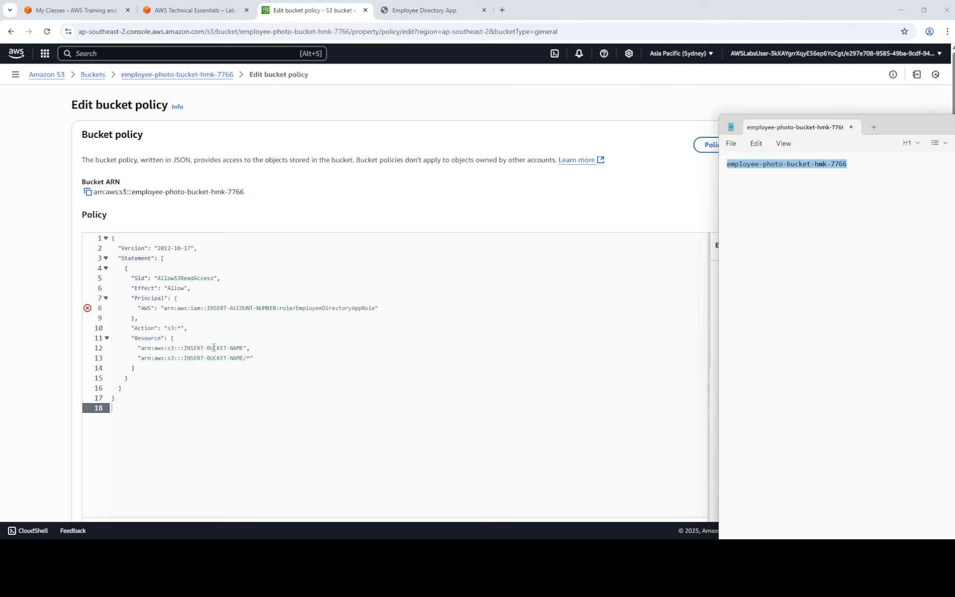
left_click_drag(185, 345, 244, 342)
left_click(244, 342)
key("ctrl+v")
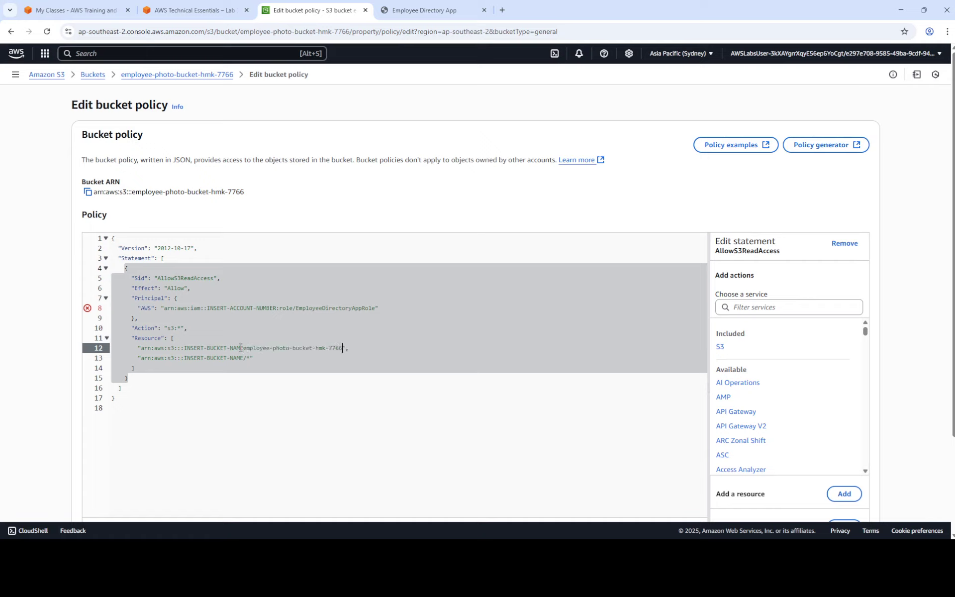
mouse_move(240, 348)
left_mouse_down()
mouse_move(197, 349)
mouse_move(231, 349)
left_mouse_up()
key("BackSpace")
key("BackSpace")
key("BackSpace")
key("BackSpace")
key("BackSpace")
key("BackSpace")
key("BackSpace")
key("BackSpace")
key("BackSpace")
key("BackSpace")
key("BackSpace")
key("BackSpace")
key("BackSpace")
key("BackSpace")
key("BackSpace")
key("BackSpace")
key("BackSpace")
key("BackSpace")
key("Down")
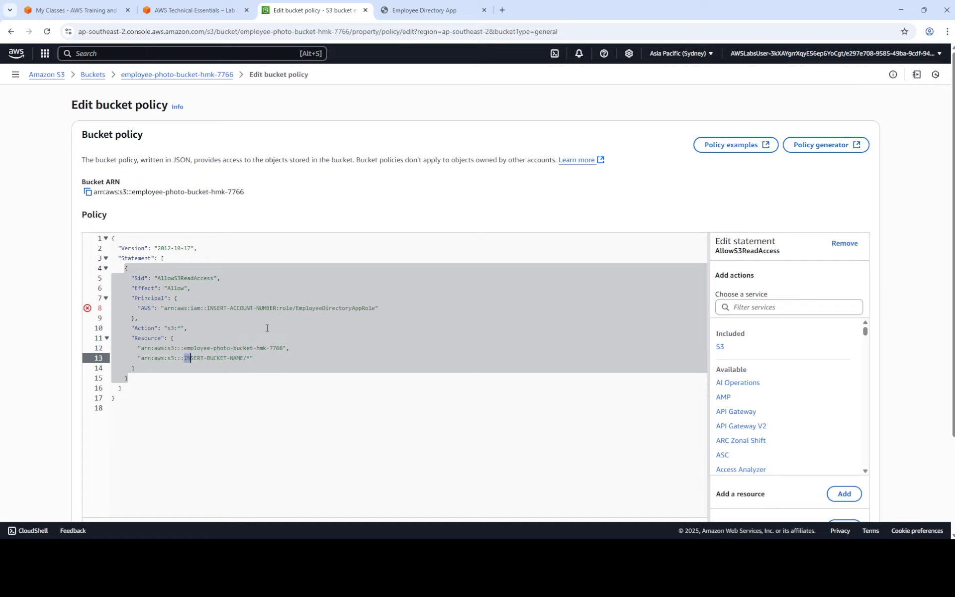
key("shift+Right")
key("shift+Right")
key("shift+Right")
key("shift+Right")
key("shift+Right")
key("shift+Right")
key("shift+Right")
key("shift+Right")
key("shift+Right")
key("shift+Right")
key("shift+Right")
key("shift+Right")
key("shift+Right")
key("shift+Right")
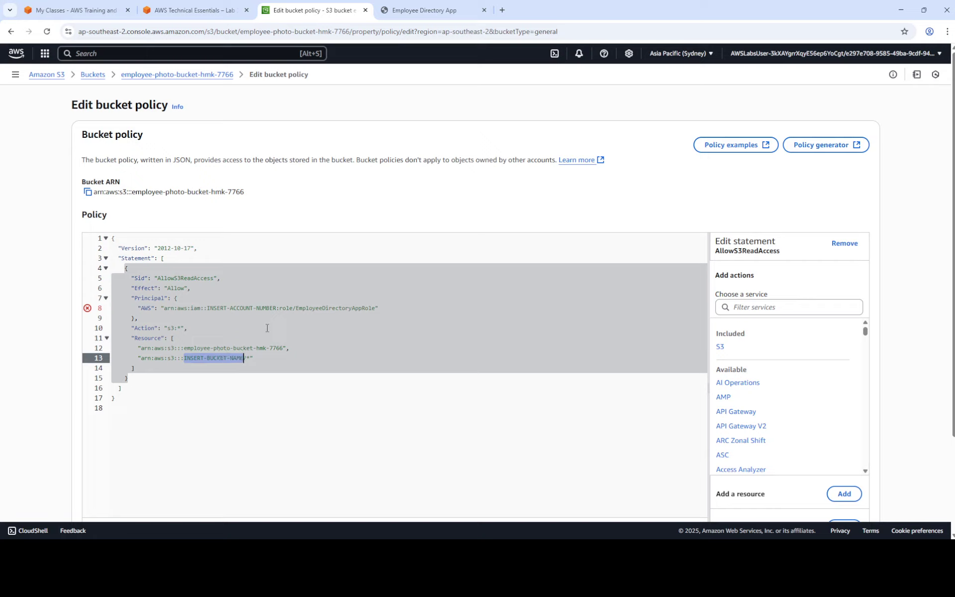
key("ctrl+v")
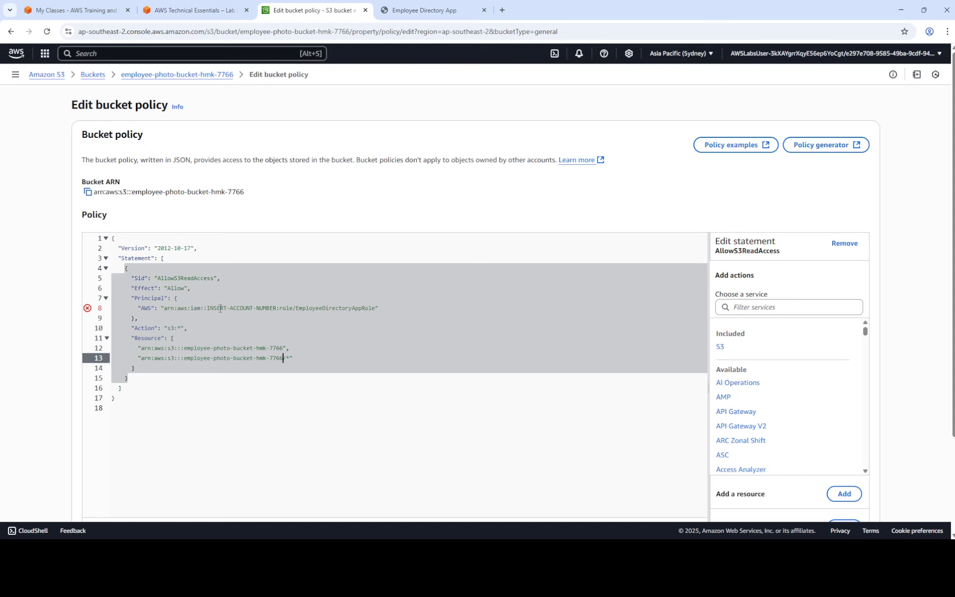
Replace INSERT-ACCOUNT-NUMBER on line 8 with the AWSAccountId copied from the lab panel.
left_click(194, 10)
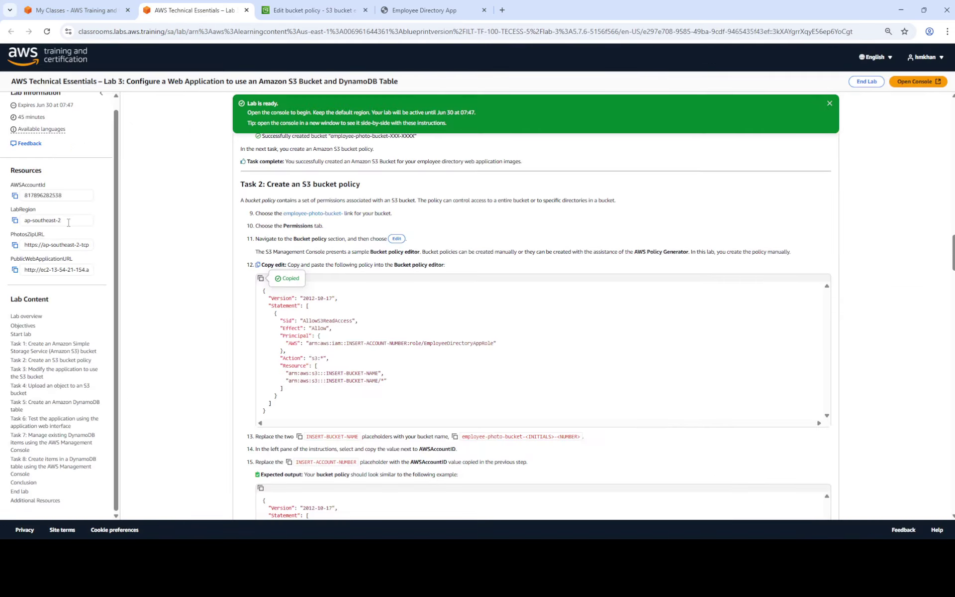
left_click(15, 196)
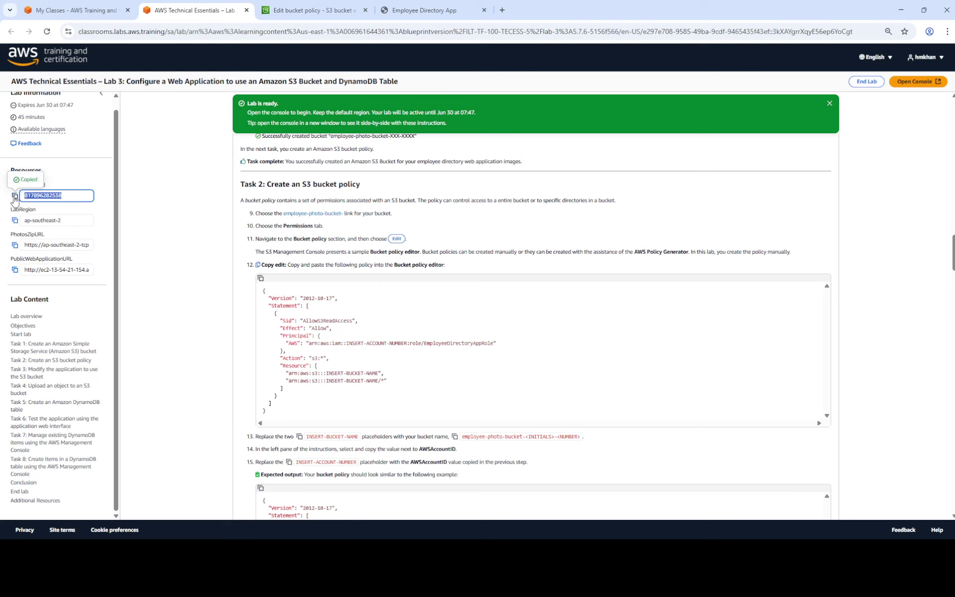
left_click(352, 11)
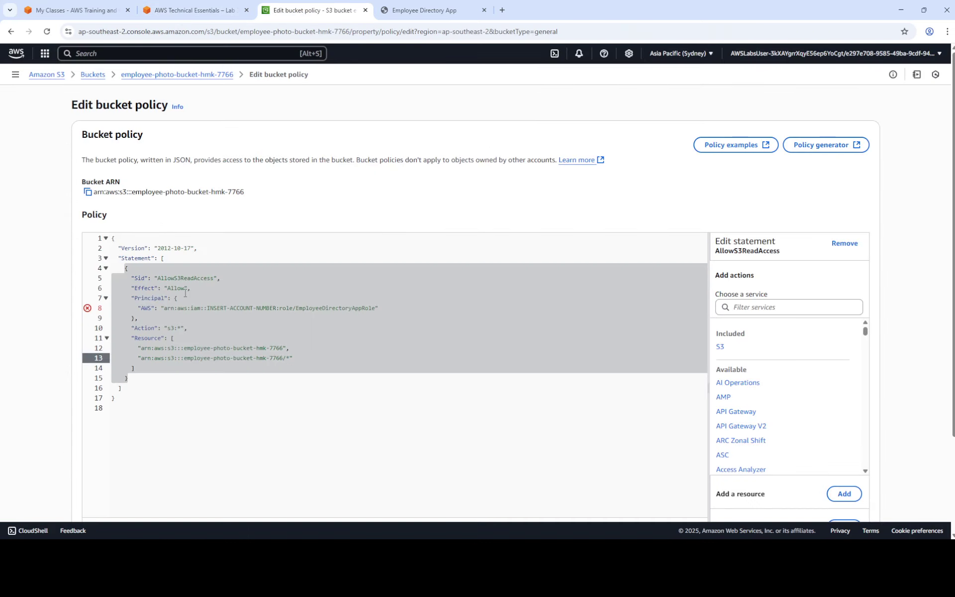
left_click(213, 309)
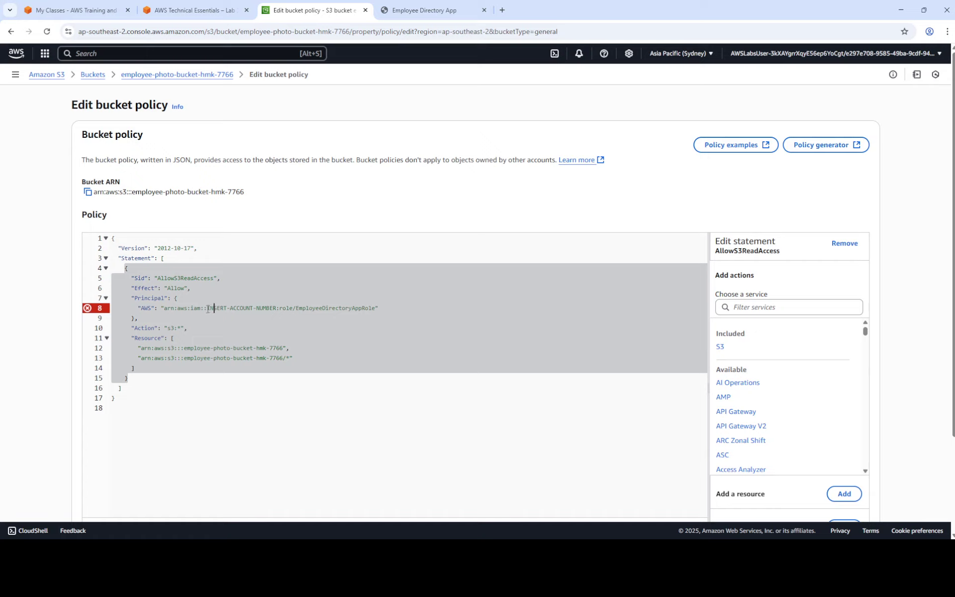
left_click_drag(208, 309, 274, 311)
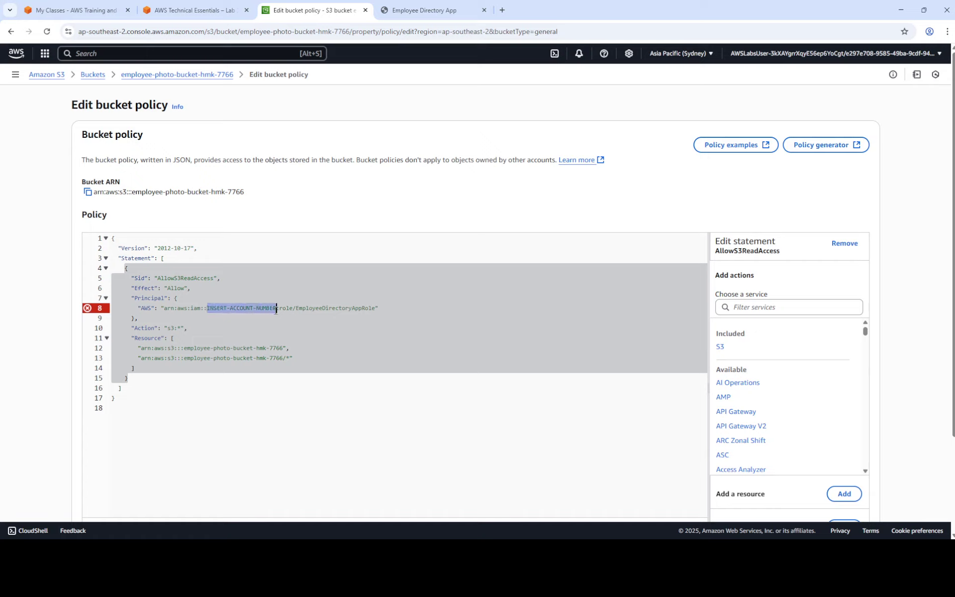
key("ctrl+v")
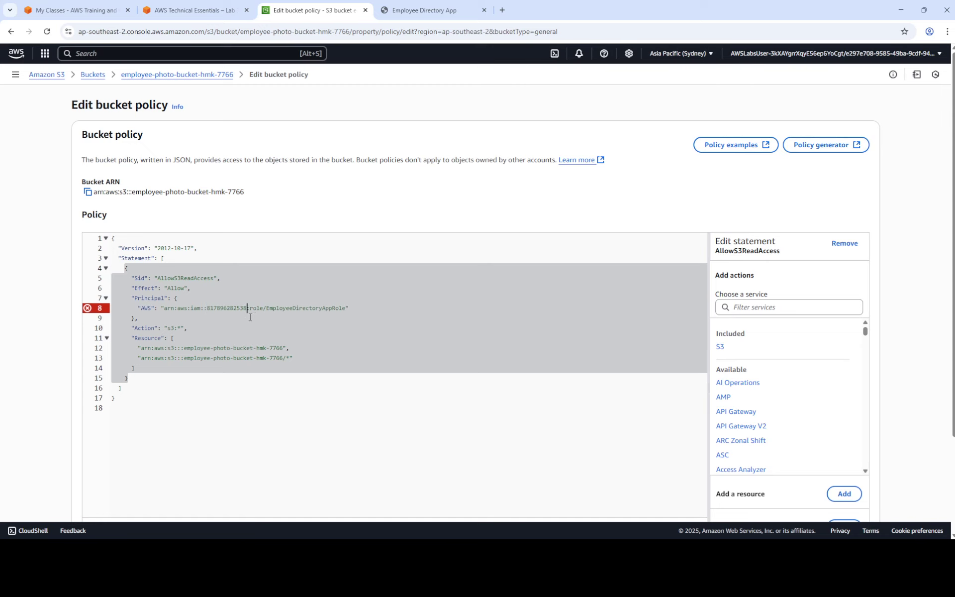
Compare the edited policy against the lab instructions before saving.
left_click(194, 10)
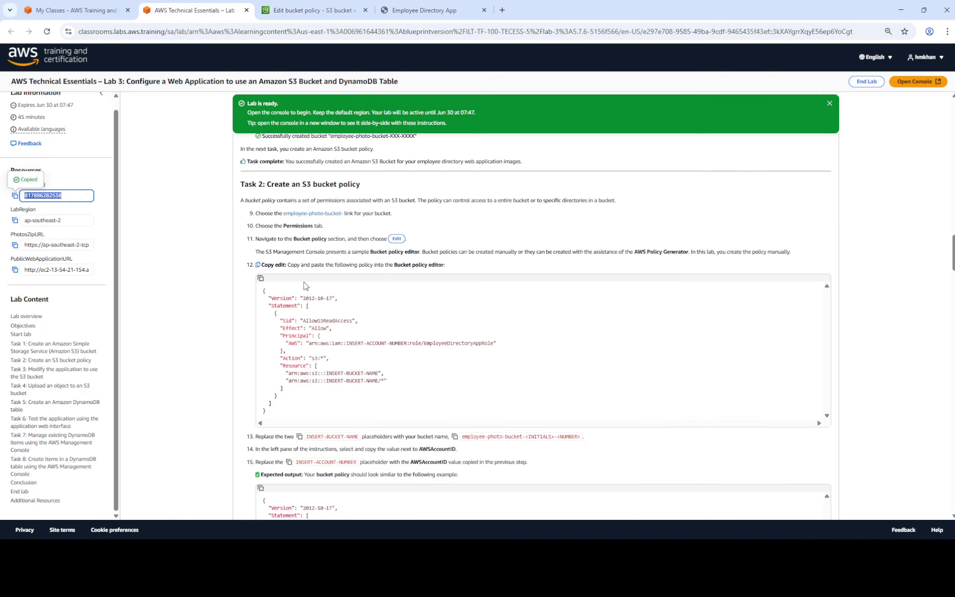
scroll(512, 374, "down", 2)
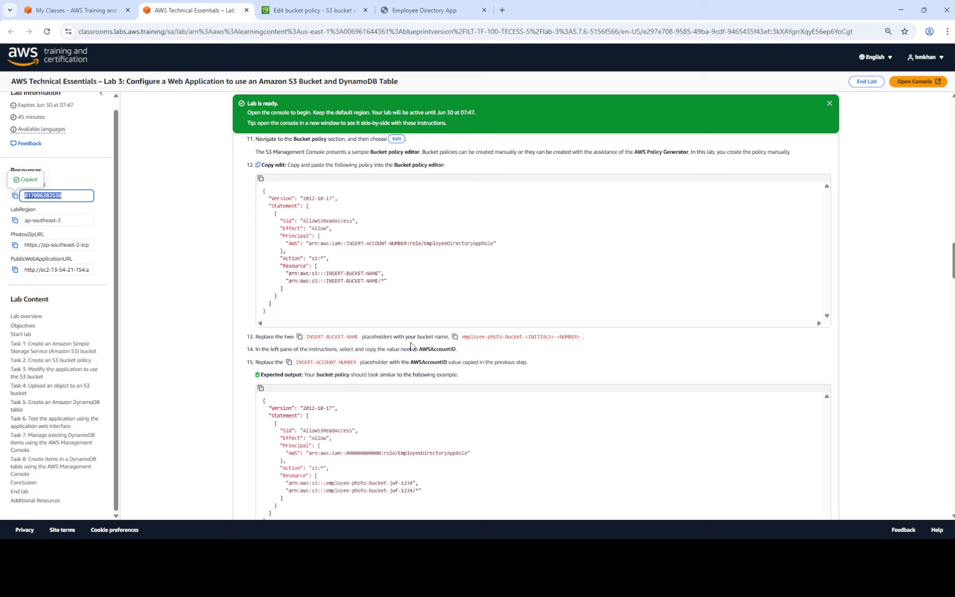
scroll(401, 297, "down", 2)
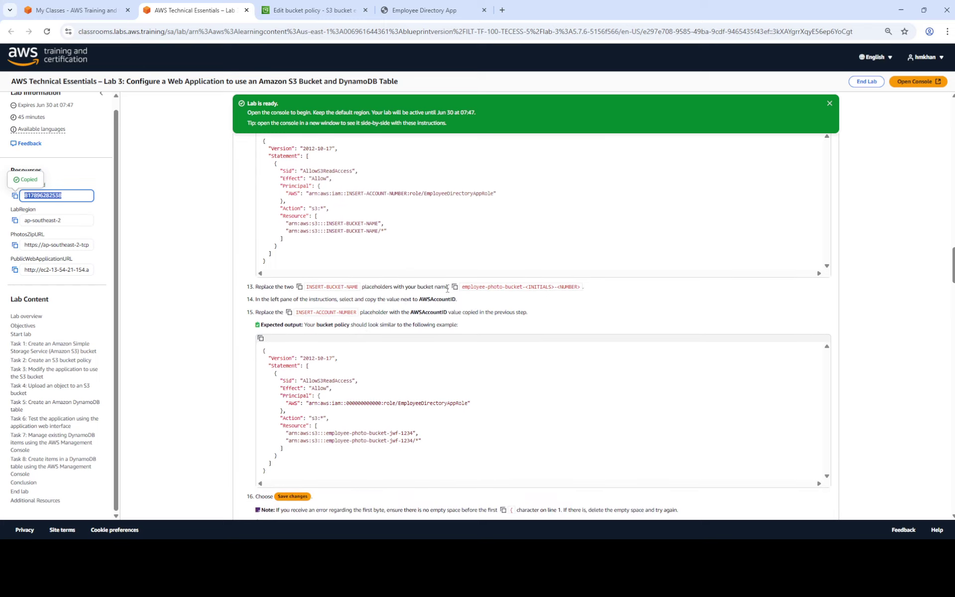
scroll(448, 293, "down", 1)
scroll(447, 292, "up", 1)
scroll(447, 292, "down", 1)
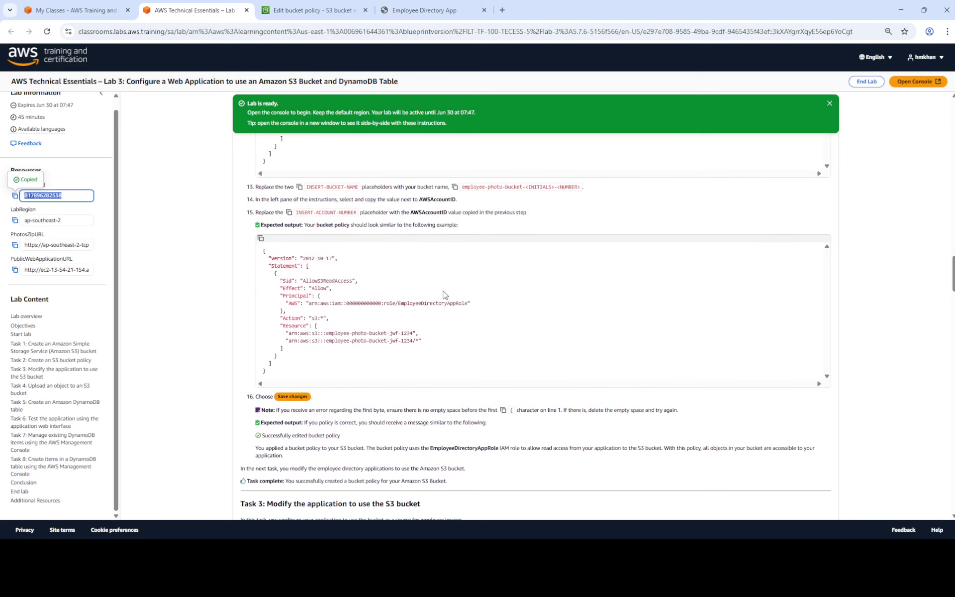
left_click(314, 9)
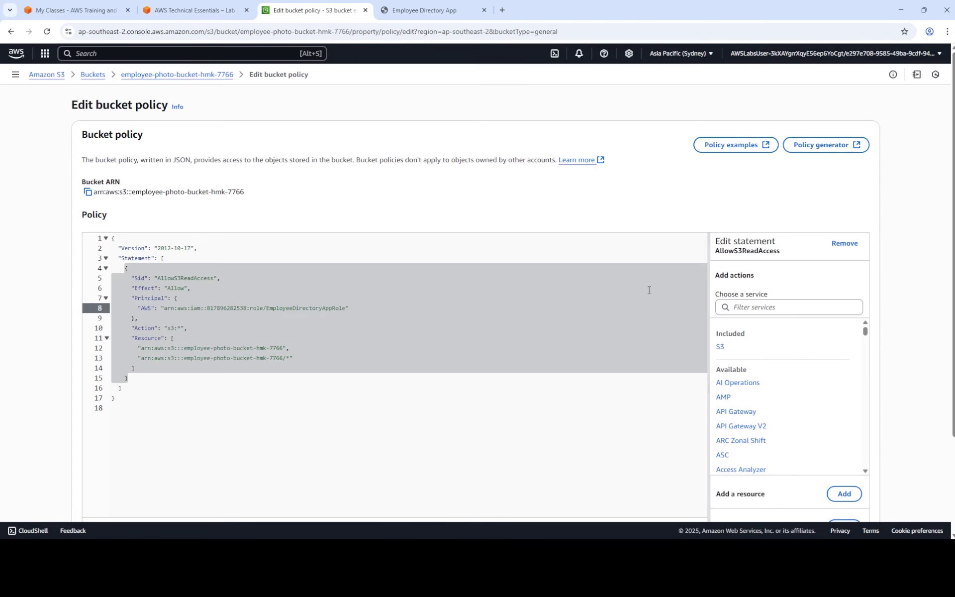
scroll(602, 285, "down", 1)
scroll(602, 285, "down", 2)
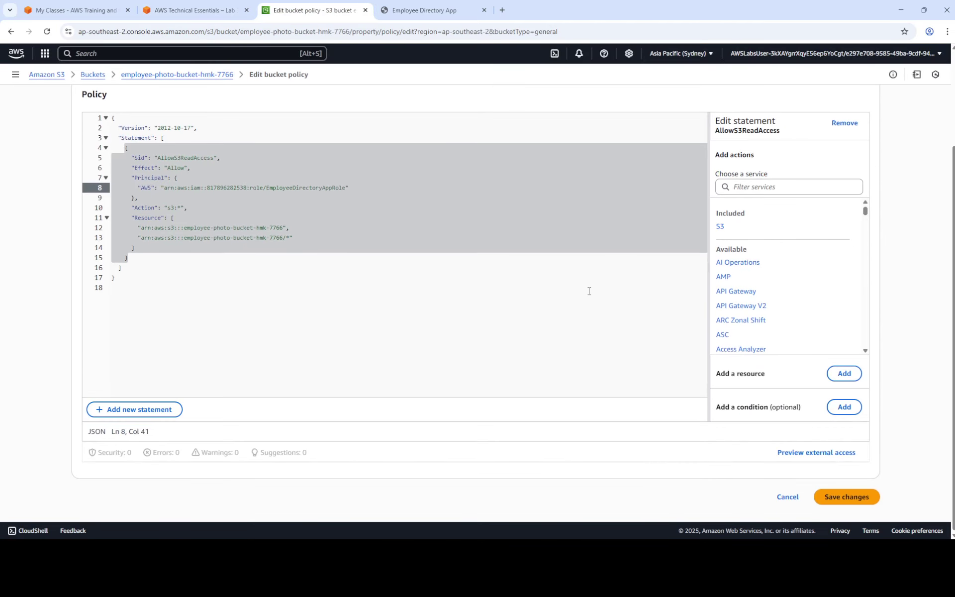
Save the bucket policy, confirm the success banner, and scroll the lab instructions to Task 3.
left_click(860, 502)
left_click(194, 10)
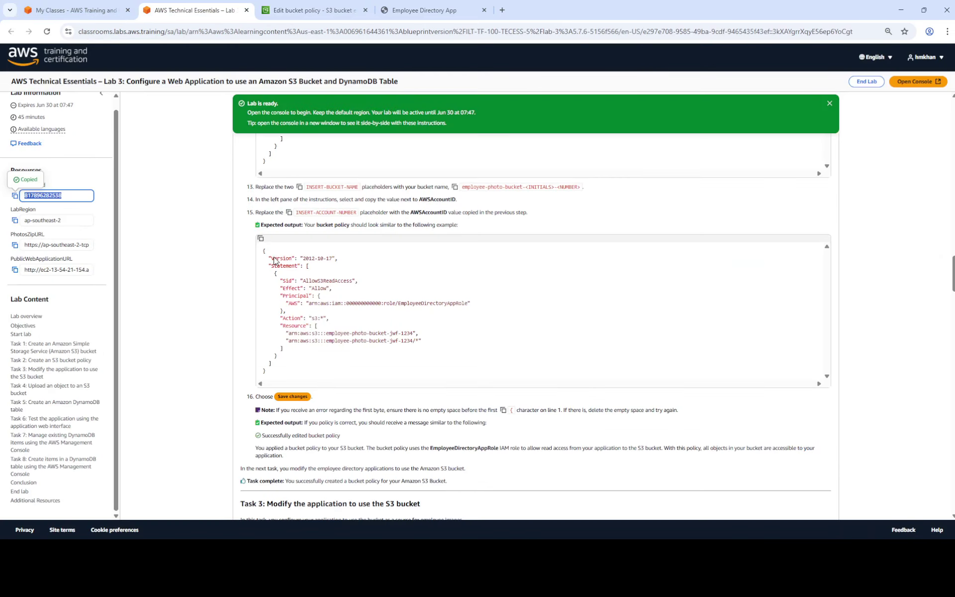
scroll(492, 328, "down", 2)
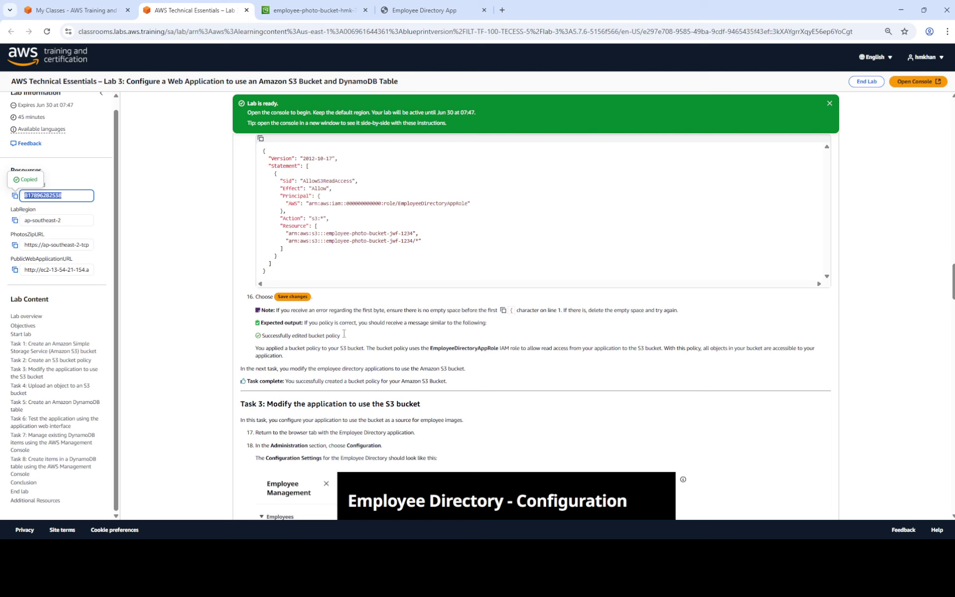
left_click(311, 11)
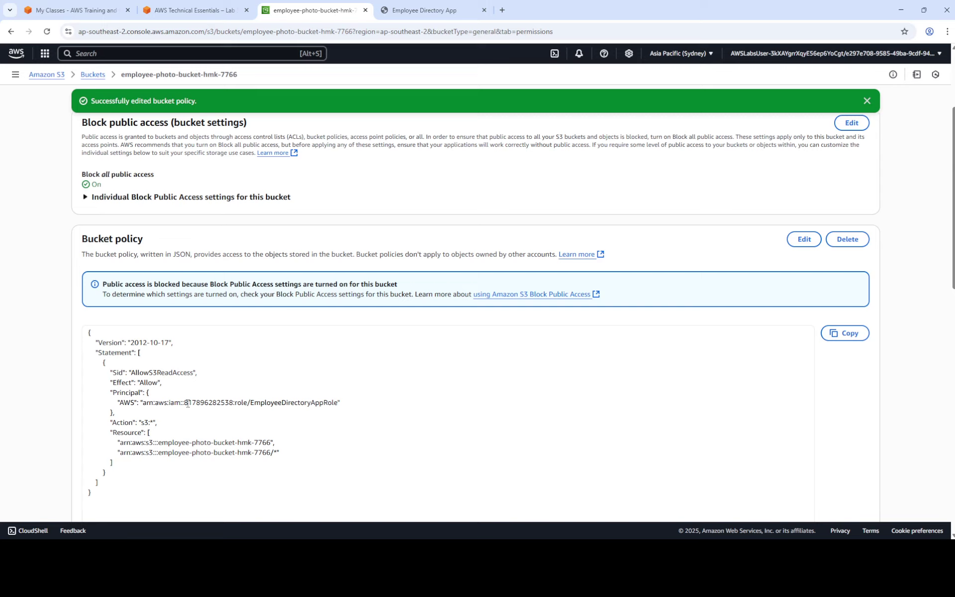
left_click(185, 10)
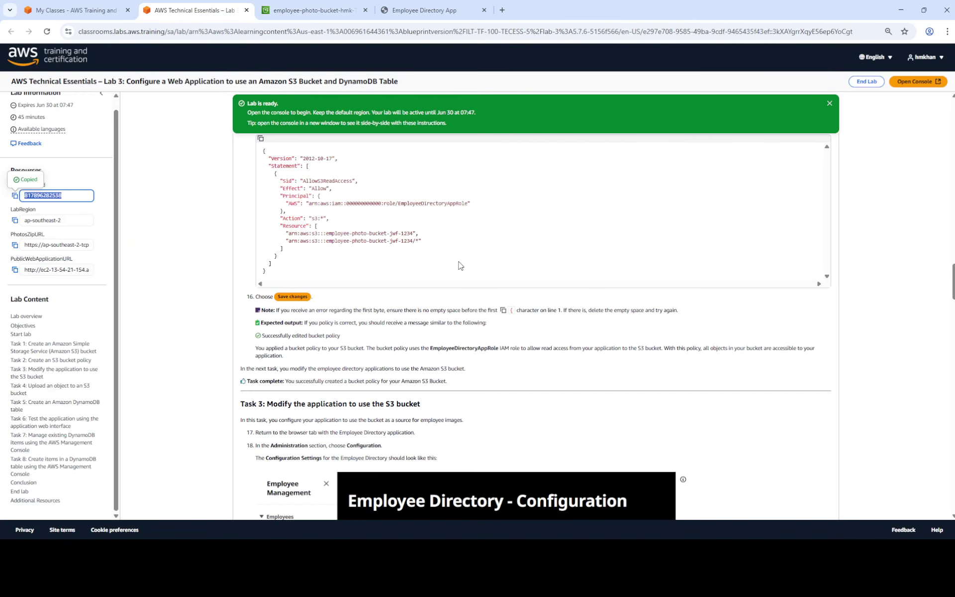
scroll(463, 265, "down", 4)
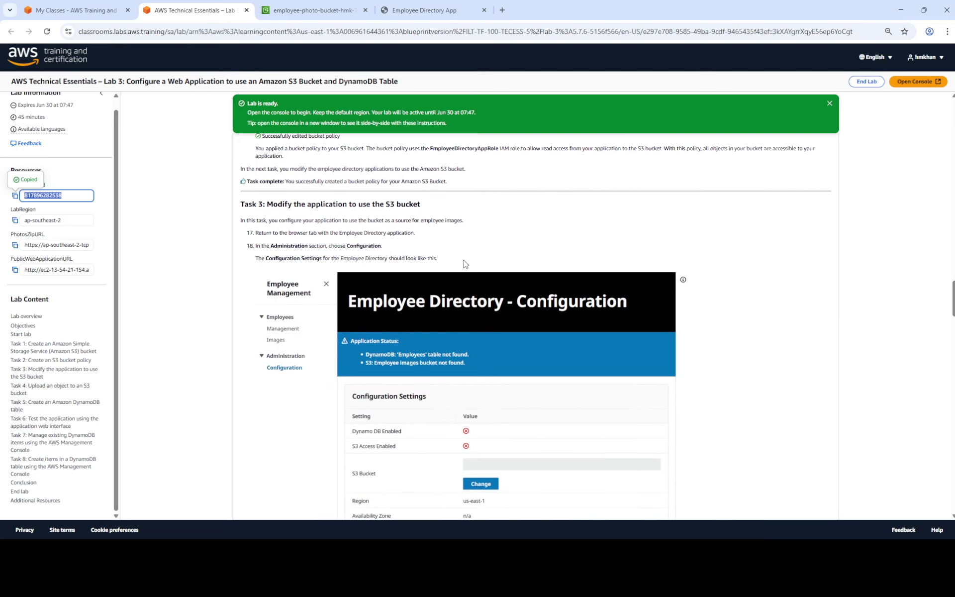
scroll(465, 264, "down", 1)
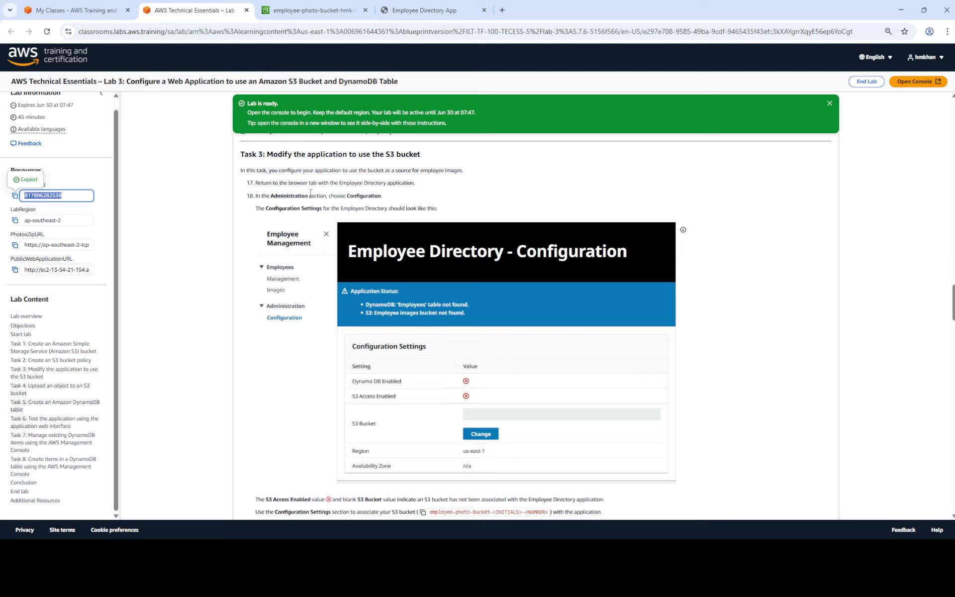
Check the Task 3 instructions, then open the Employee Directory app's Configuration page.
left_click(440, 18)
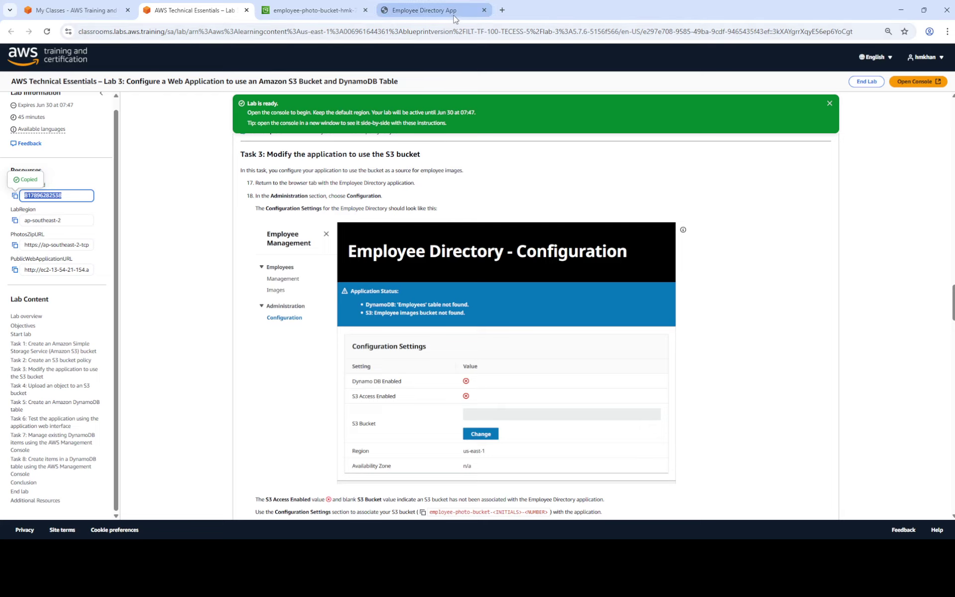
left_click(193, 10)
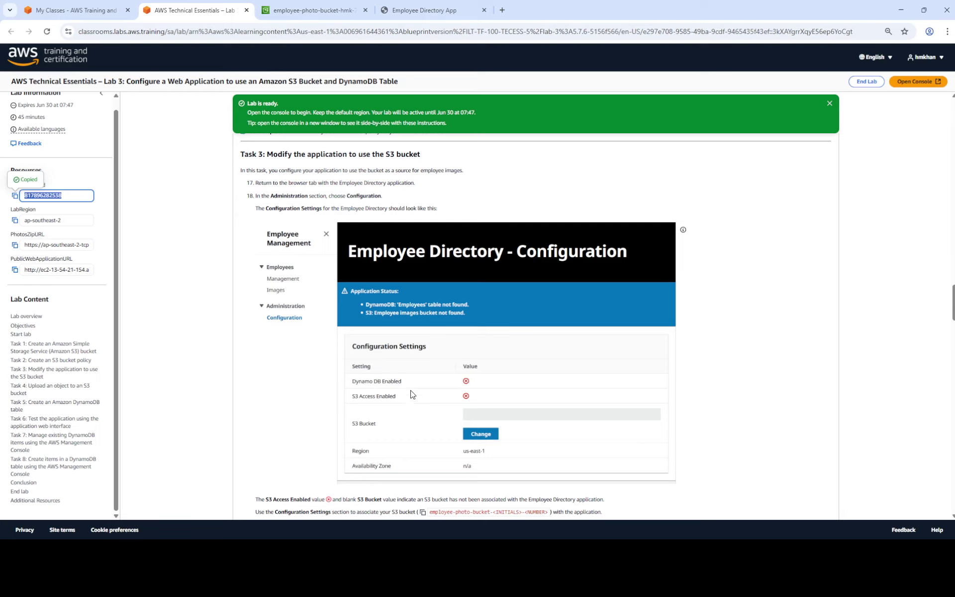
left_click(437, 11)
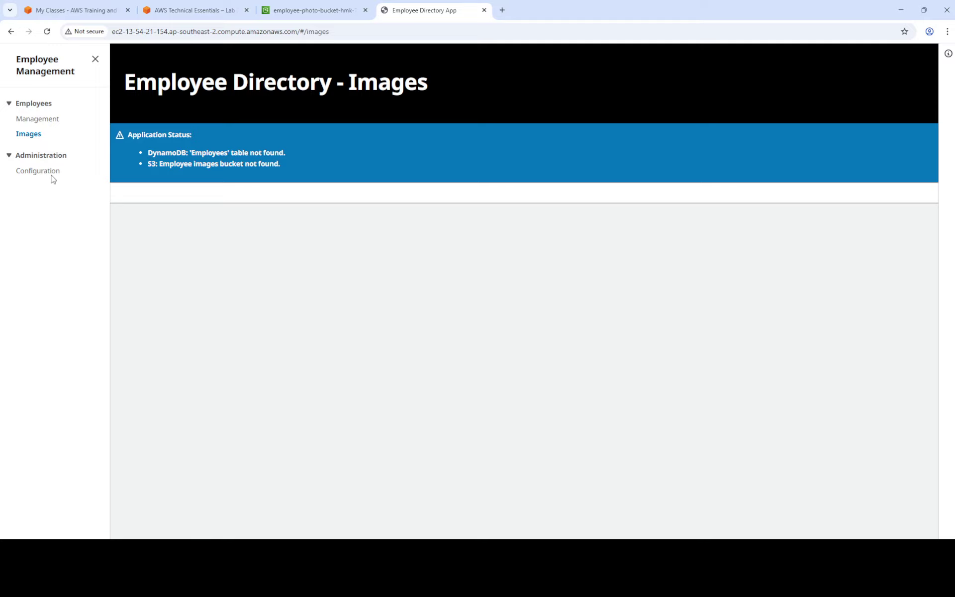
left_click(39, 171)
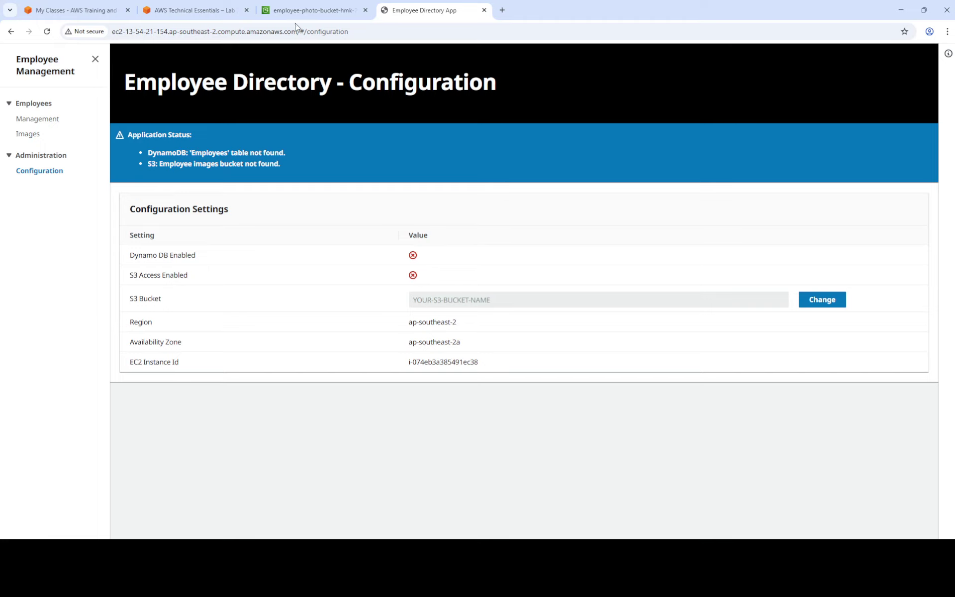
Review the lab instructions and copy the saved bucket name from Notepad.
left_click(284, 13)
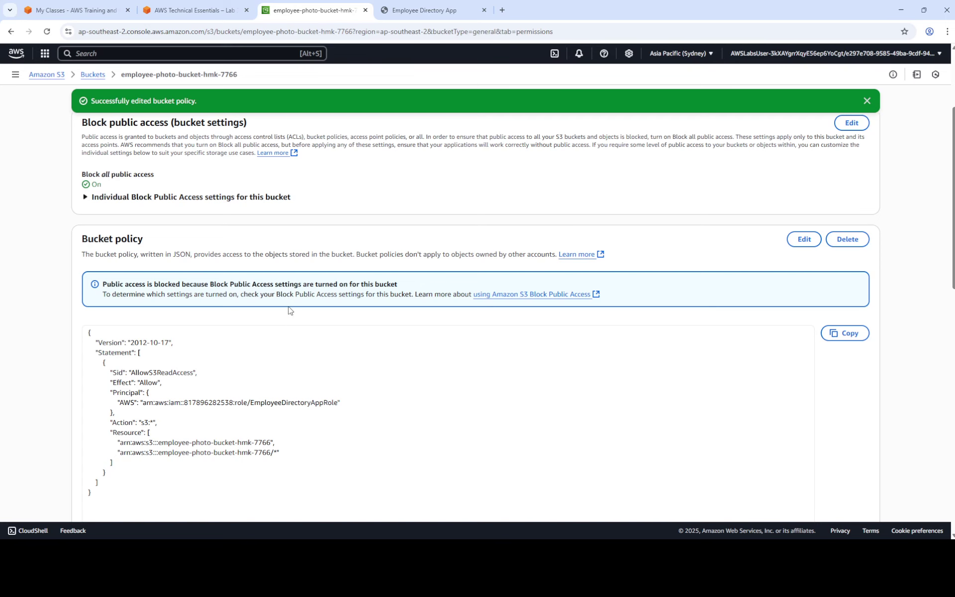
left_click(194, 10)
scroll(406, 347, "down", 2)
scroll(406, 347, "down", 1)
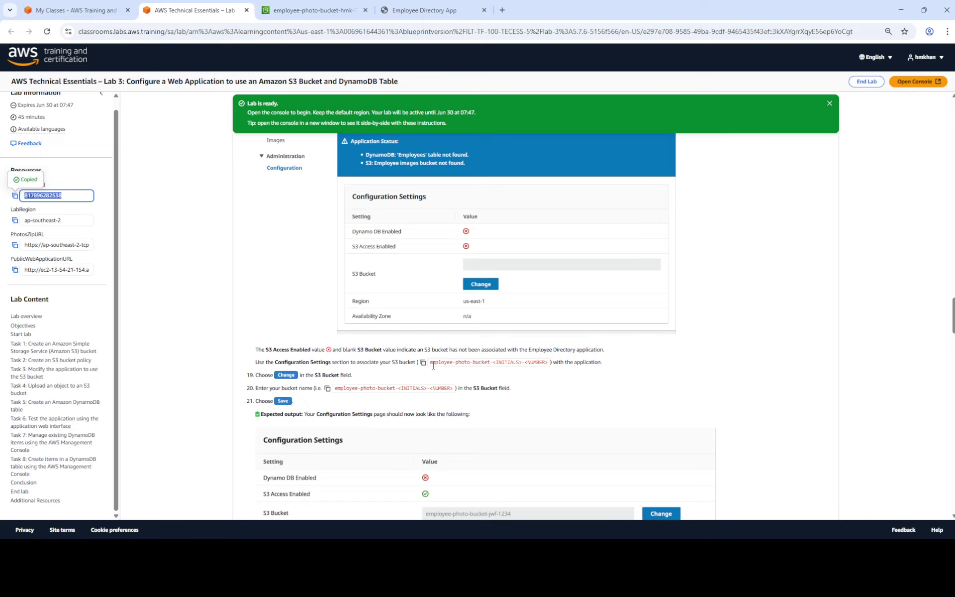
left_click(428, 11)
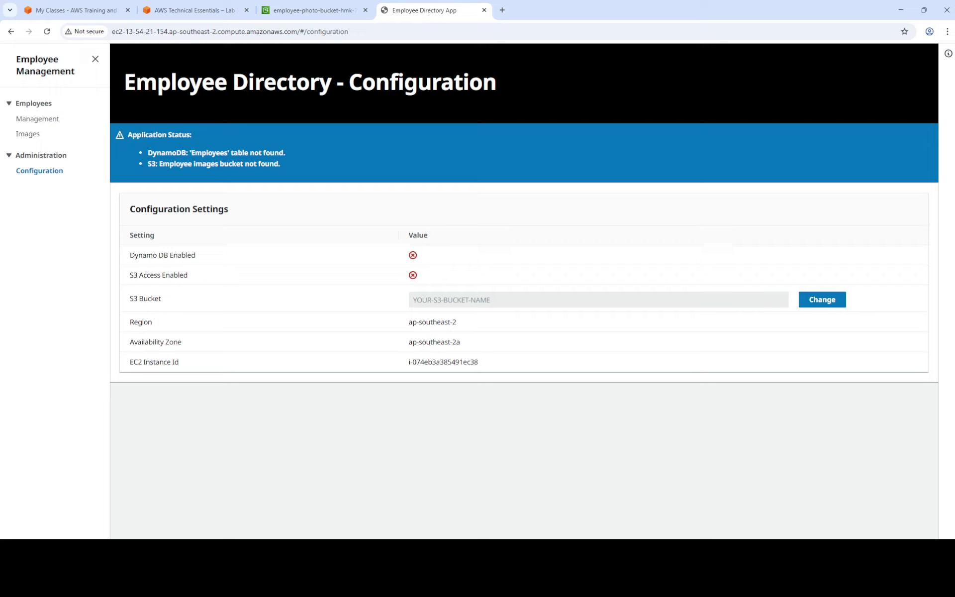
key("alt+Tab")
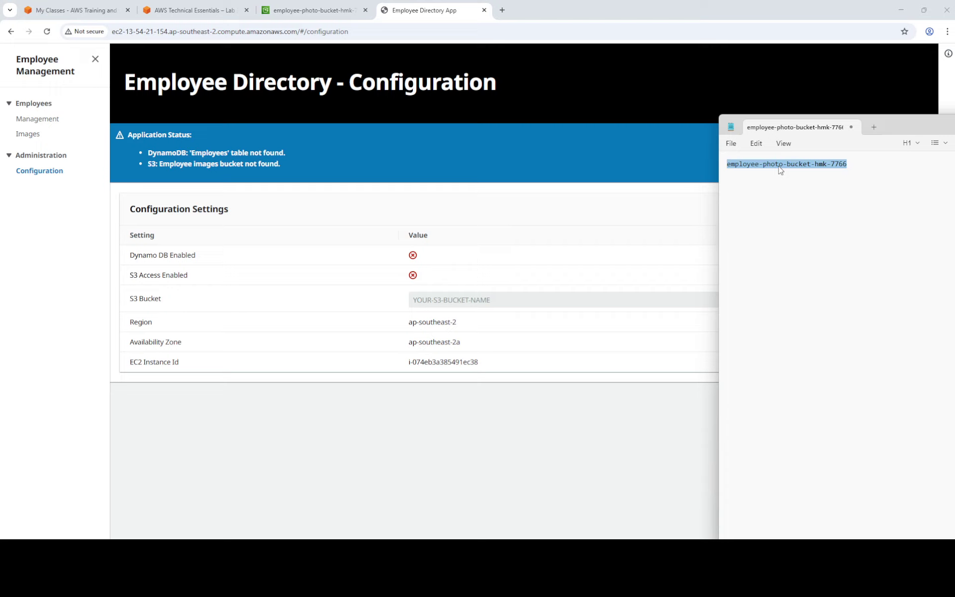
right_click(780, 169)
left_click(809, 224)
Replace the S3 Bucket placeholder with employee-photo-bucket-hmk-7766 and save the setting.
left_click(479, 306)
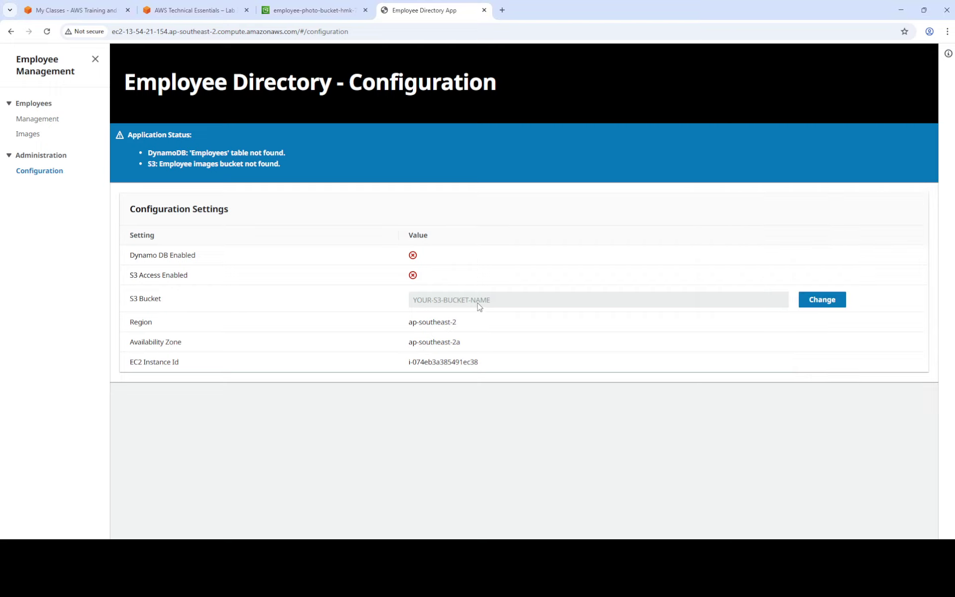
left_click(822, 299)
left_click(633, 297)
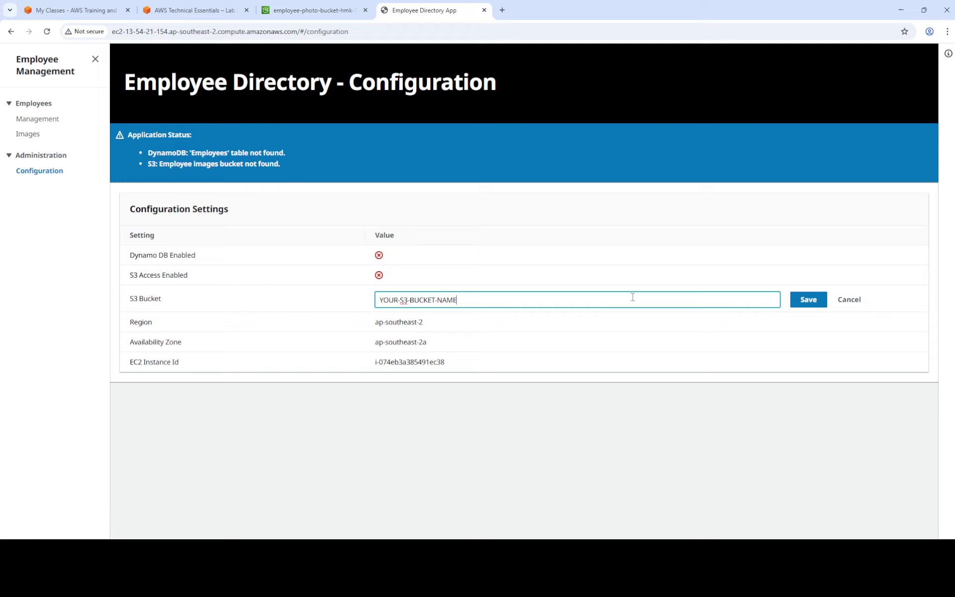
triple_click(633, 297)
key("ctrl+v")
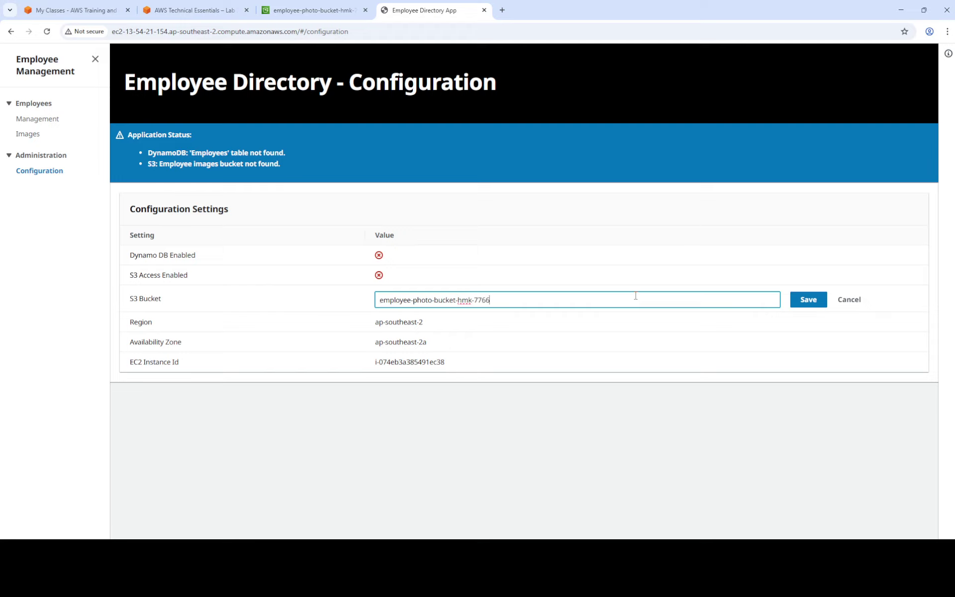
left_click(807, 300)
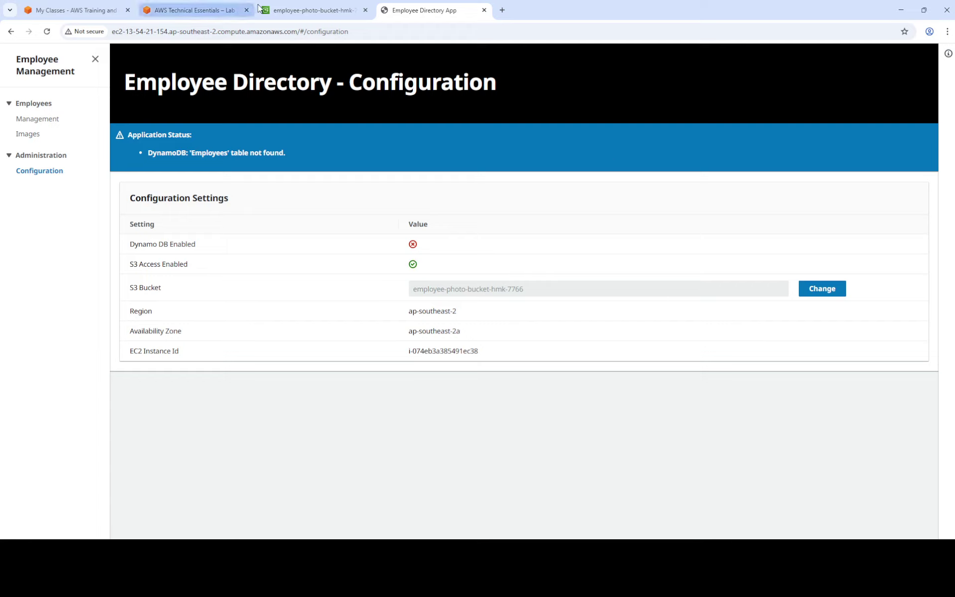
Scroll the lab page to Task 4, copy the PhotosZipURL value, and open a new browser tab.
left_click(310, 14)
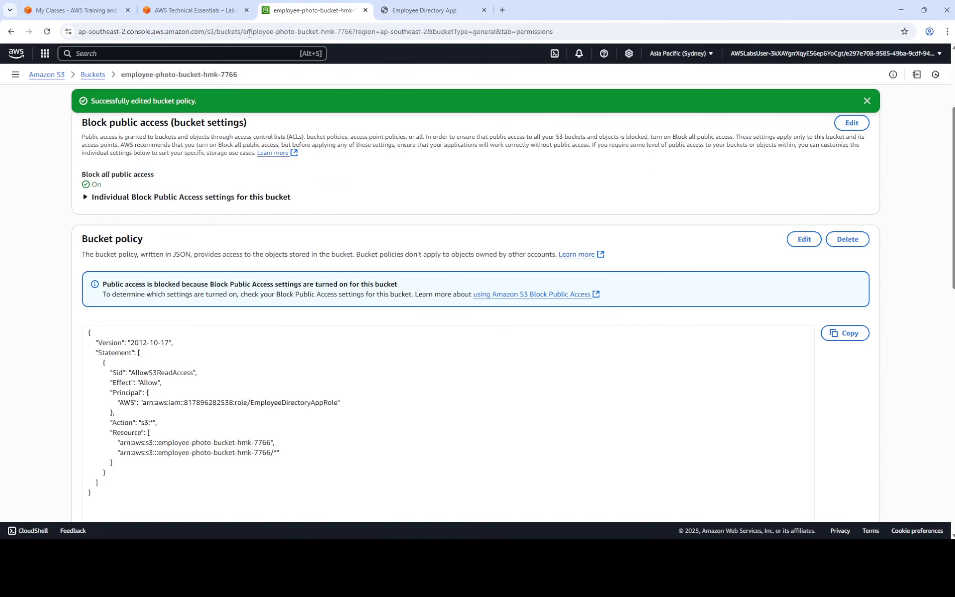
left_click(199, 10)
scroll(471, 339, "down", 2)
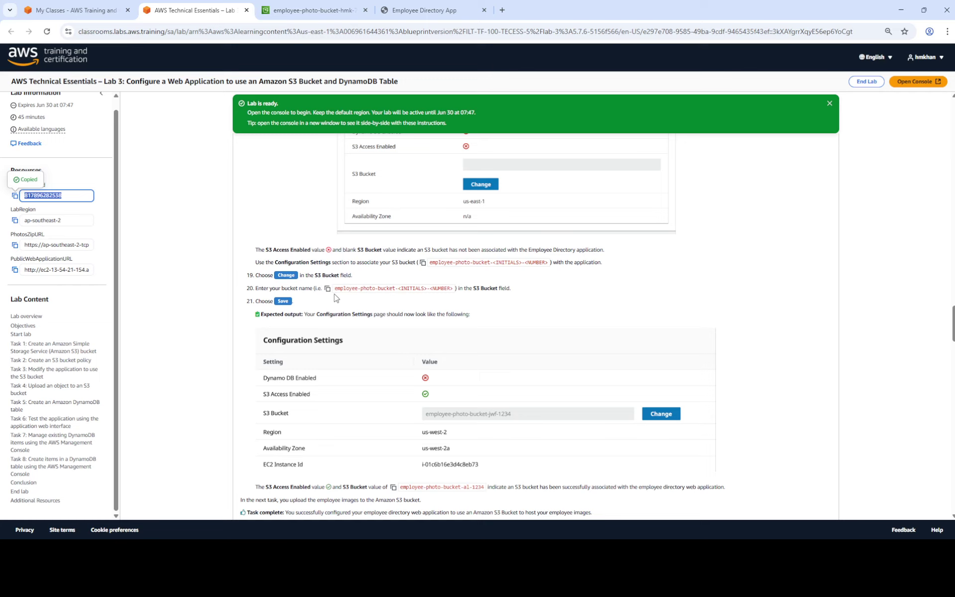
scroll(422, 310, "down", 1)
scroll(413, 304, "down", 1)
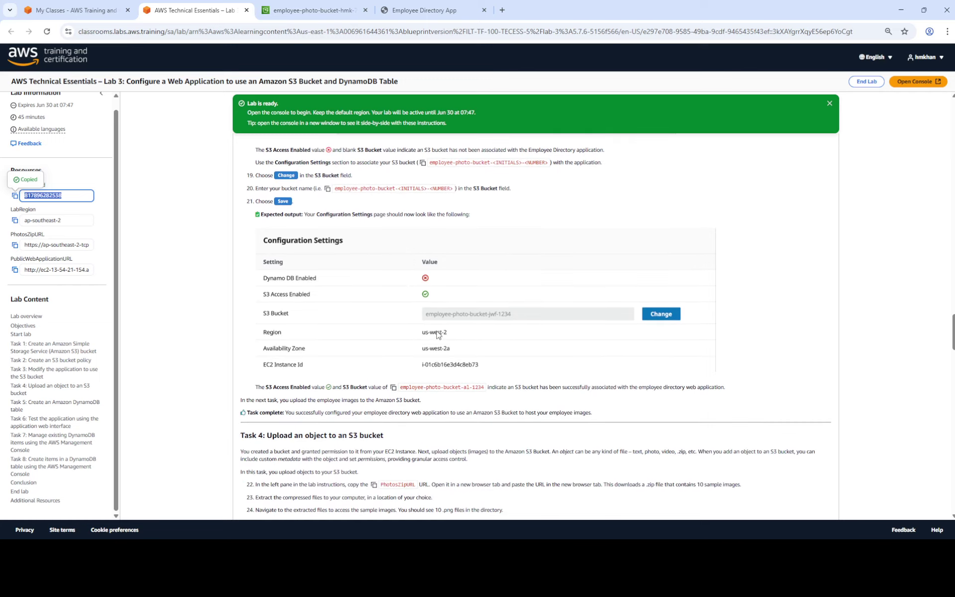
scroll(428, 329, "down", 2)
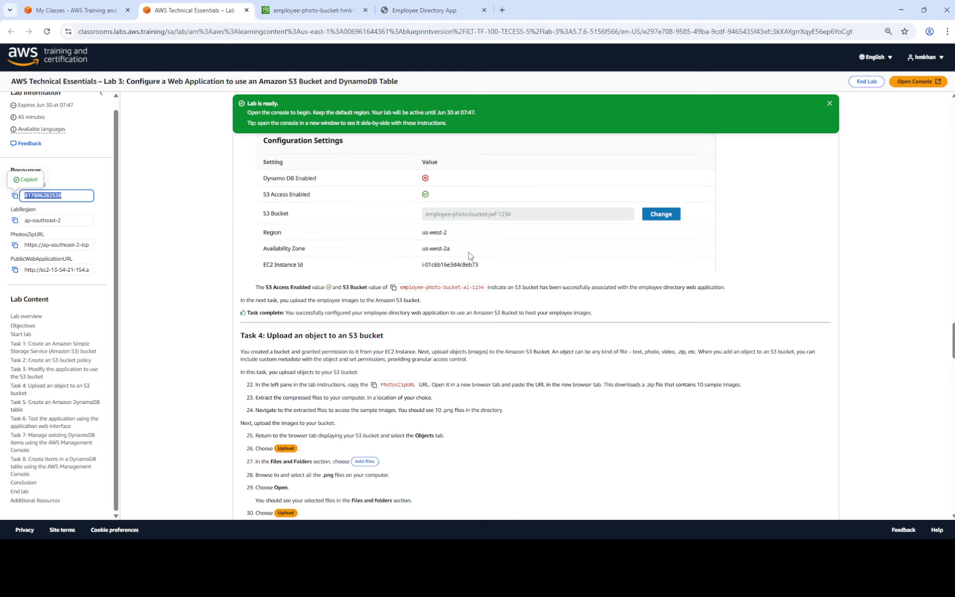
scroll(468, 254, "down", 2)
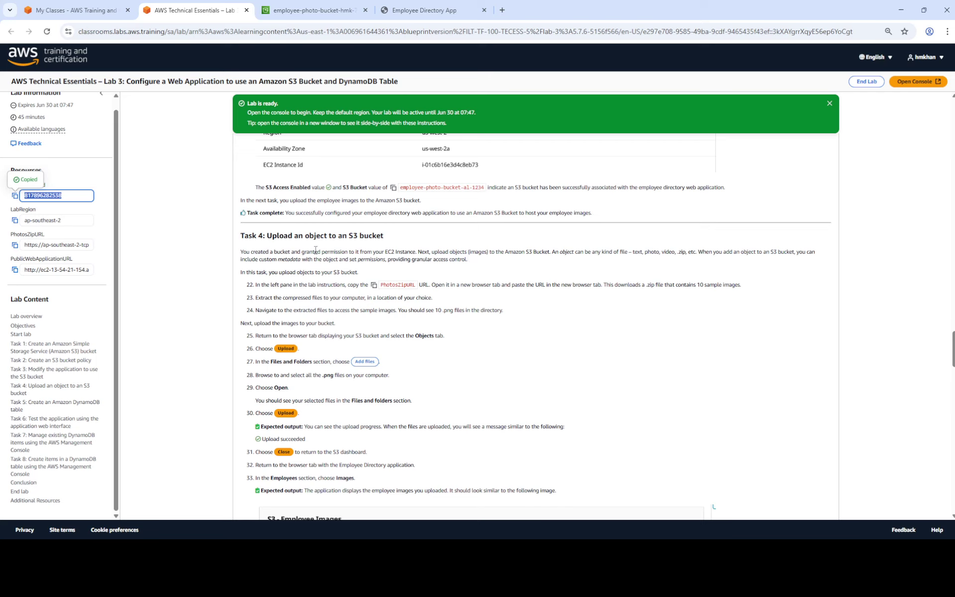
scroll(391, 250, "down", 1)
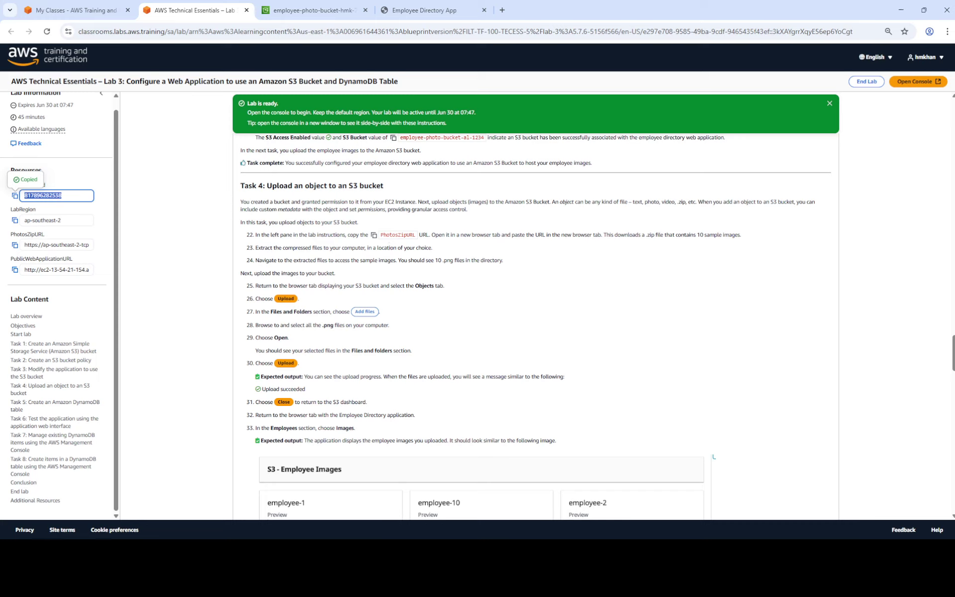
left_click(15, 245)
key("ctrl+t")
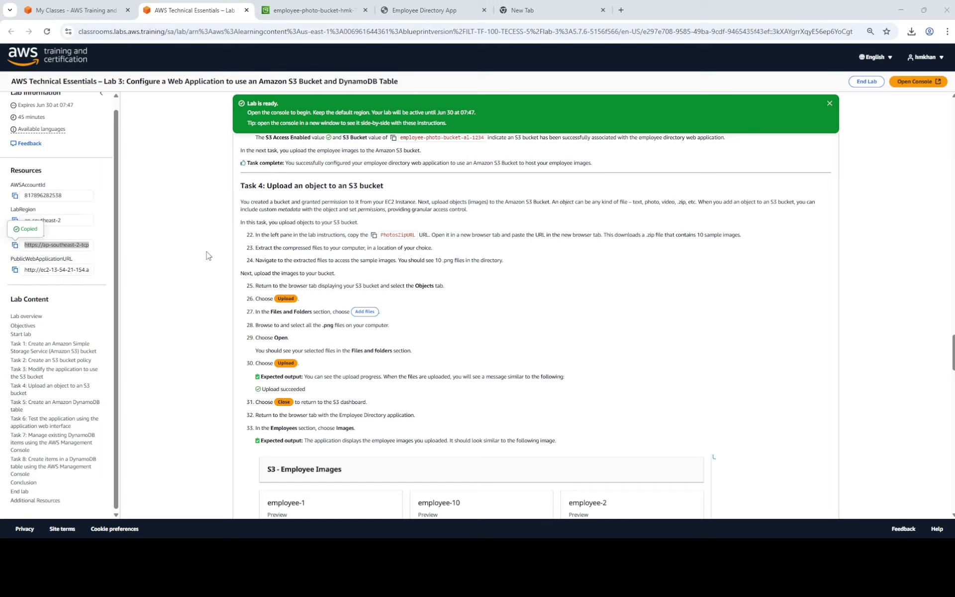
Paste the PhotosZipURL into the new tab to download sample-photos.zip, then bring its folder into view.
left_click(15, 246)
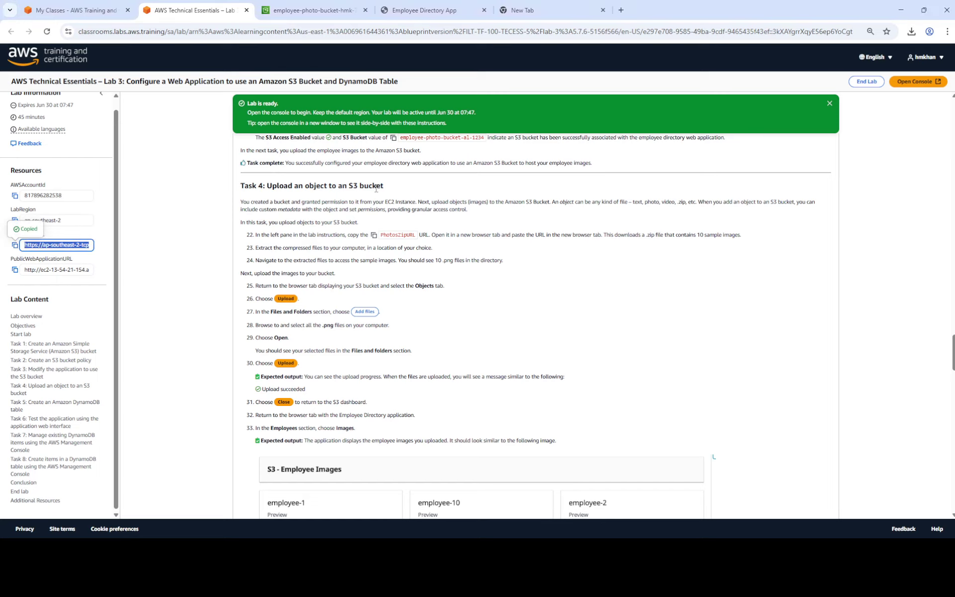
left_click(523, 10)
left_click(464, 31)
key("ctrl+v")
triple_click(464, 31)
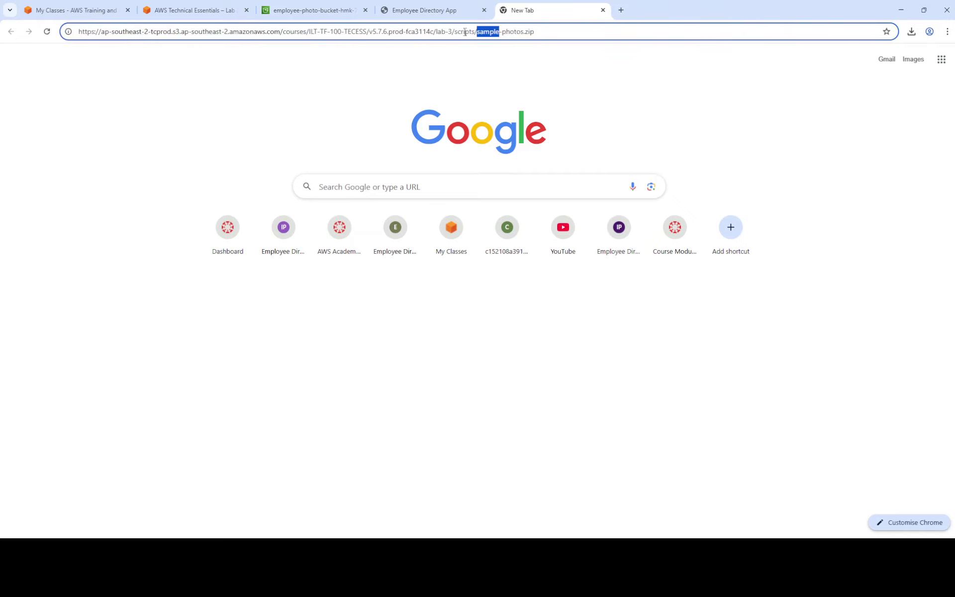
key("ctrl+v")
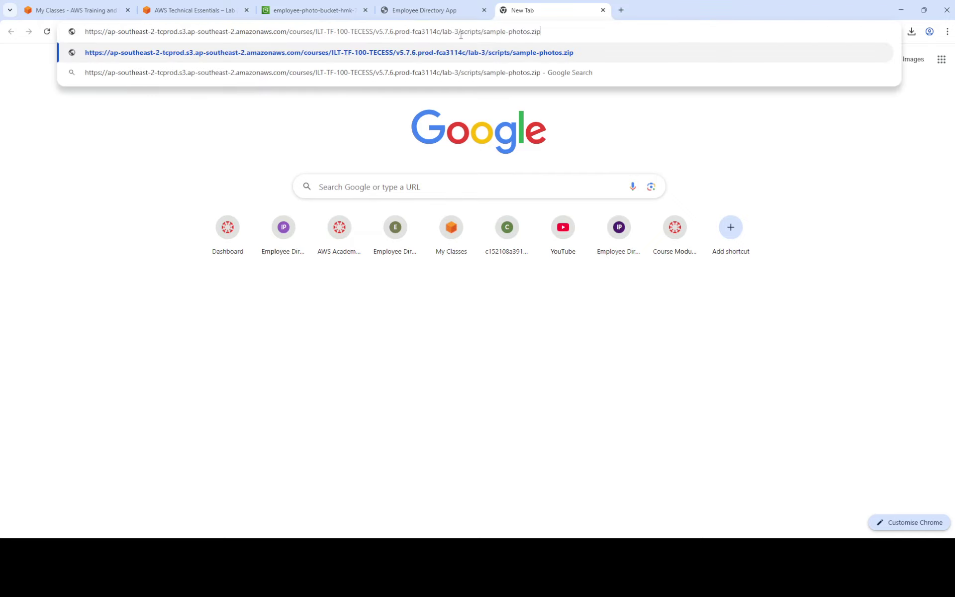
key("Return")
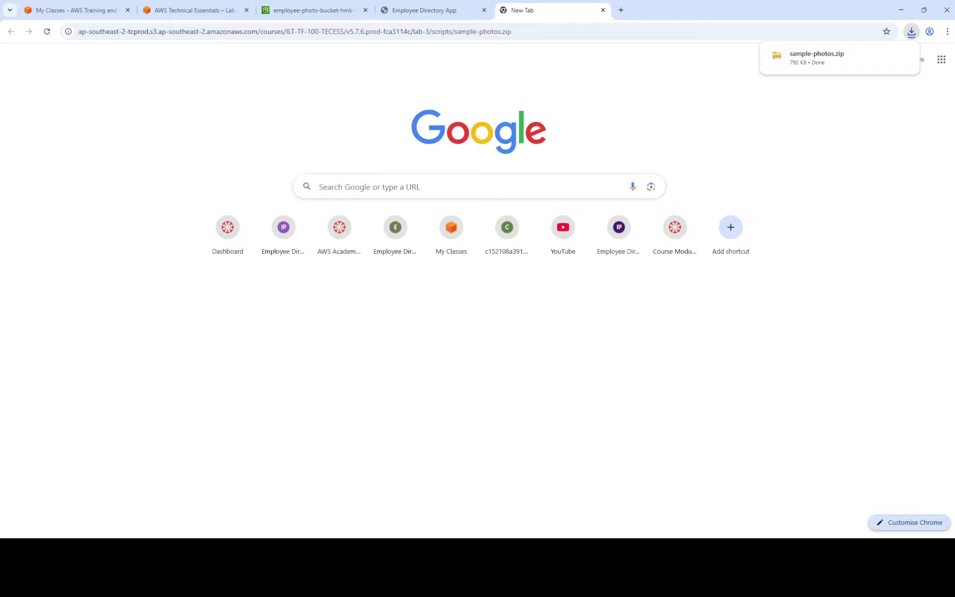
left_click_drag(696, 2, 781, 93)
Extract sample-photos.zip, open the resulting sample-photos folder, and return to the lab tab.
left_click(760, 170)
right_click(760, 171)
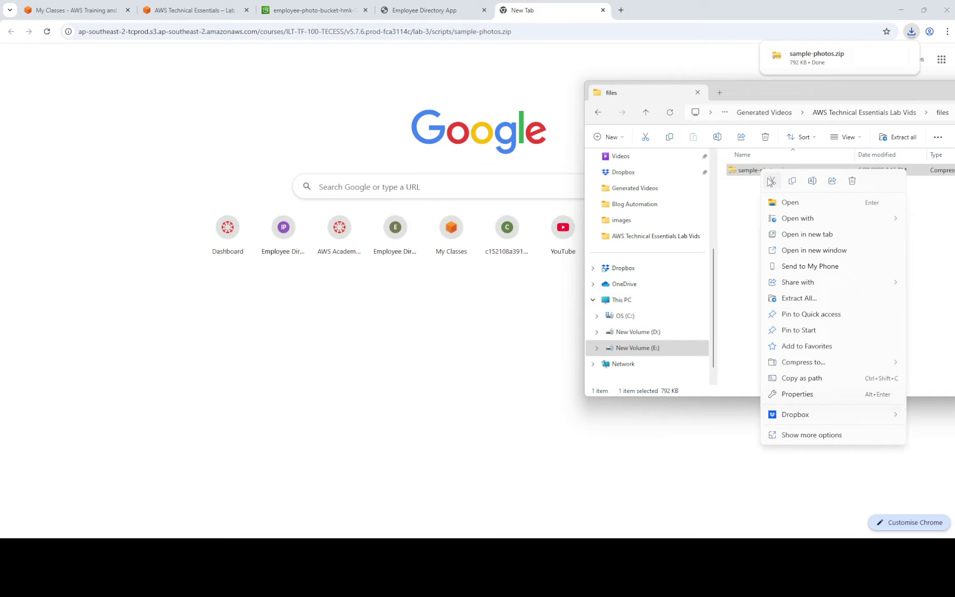
left_click(825, 299)
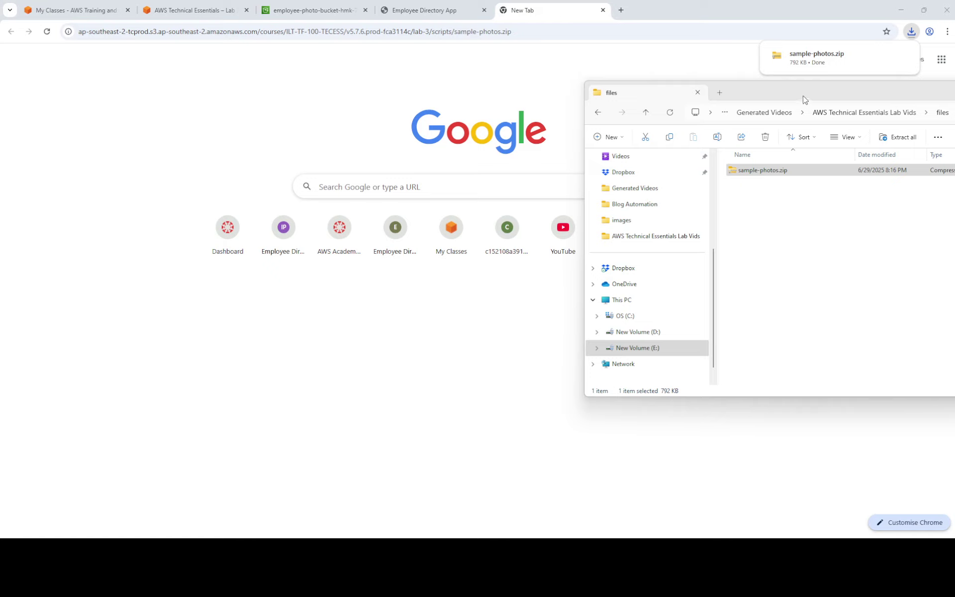
mouse_move(803, 88)
left_mouse_down()
mouse_move(952, 119)
mouse_move(948, 79)
mouse_move(807, 84)
left_mouse_up()
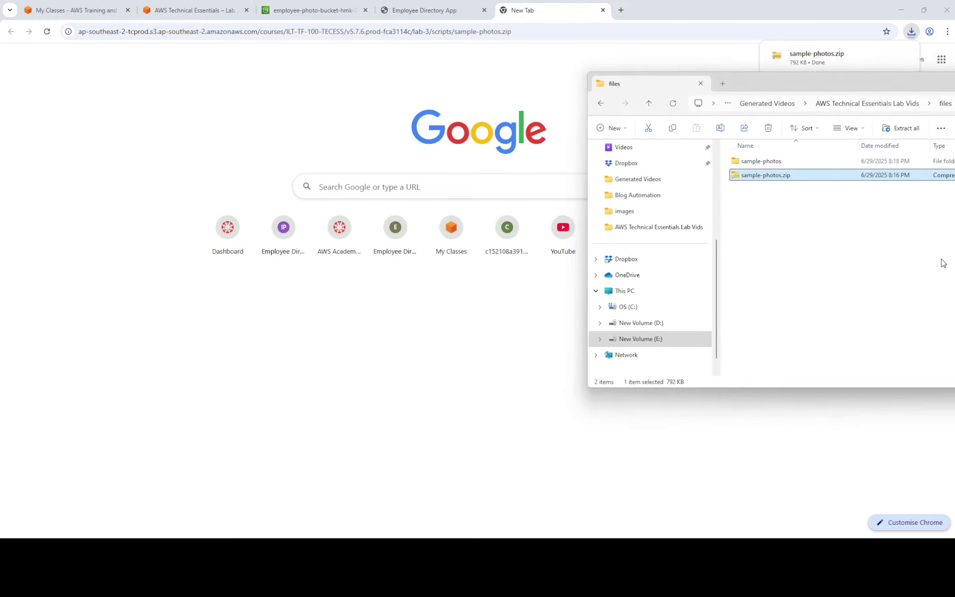
double_click(766, 164)
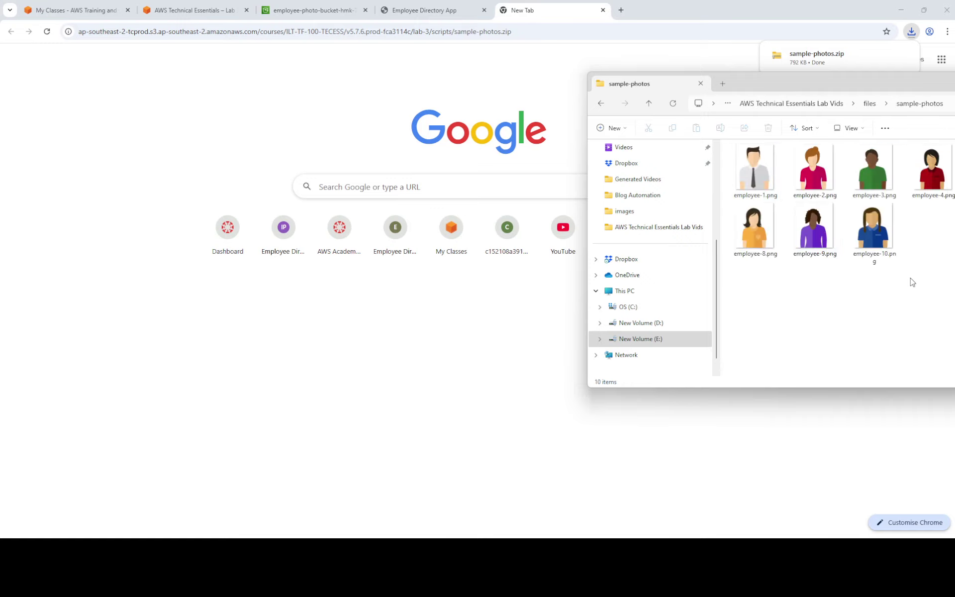
left_click_drag(887, 83, 848, 128)
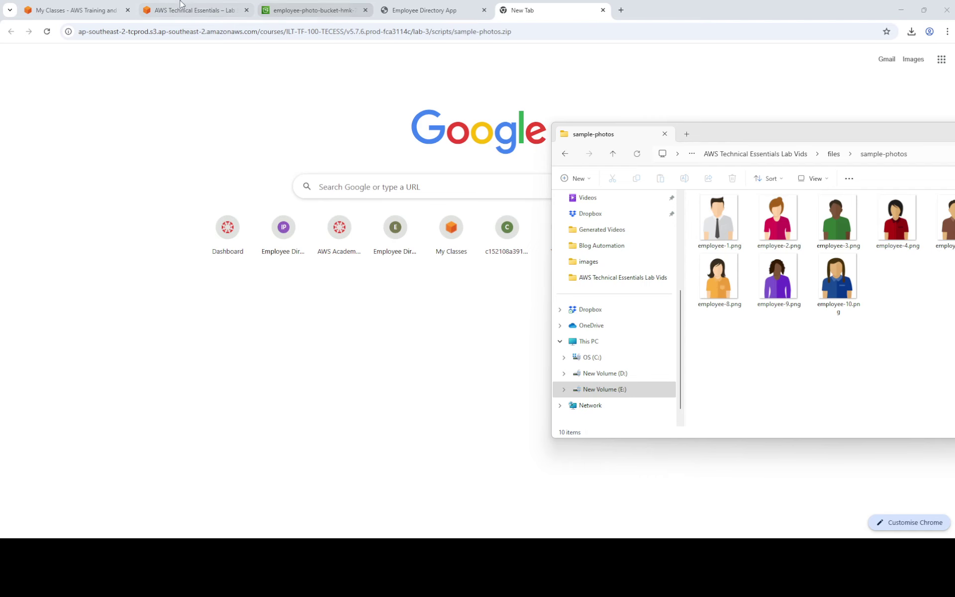
left_click(194, 10)
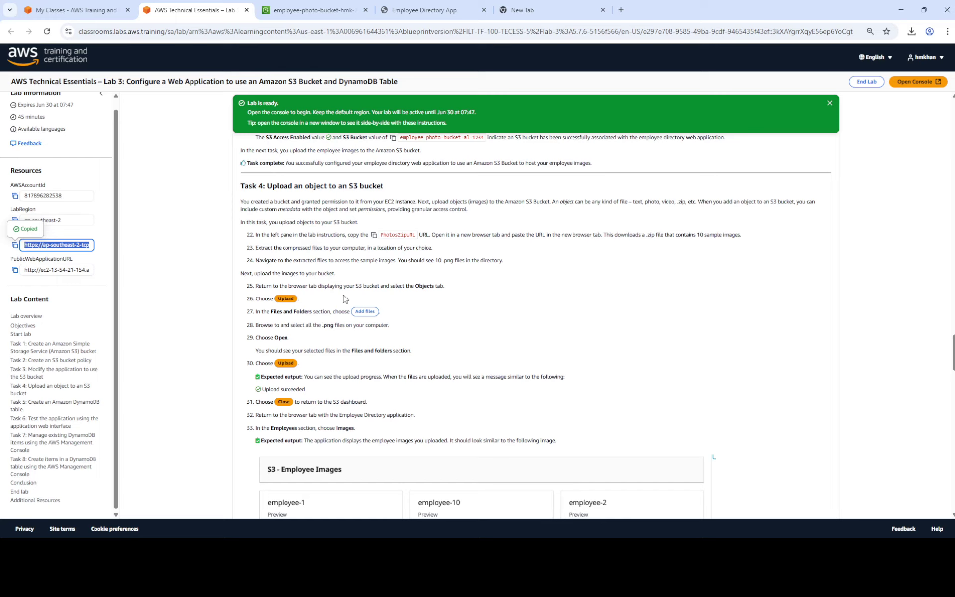
Open employee-photo-bucket-hmk-7766 from the S3 Buckets list and start an upload into it.
left_click(314, 12)
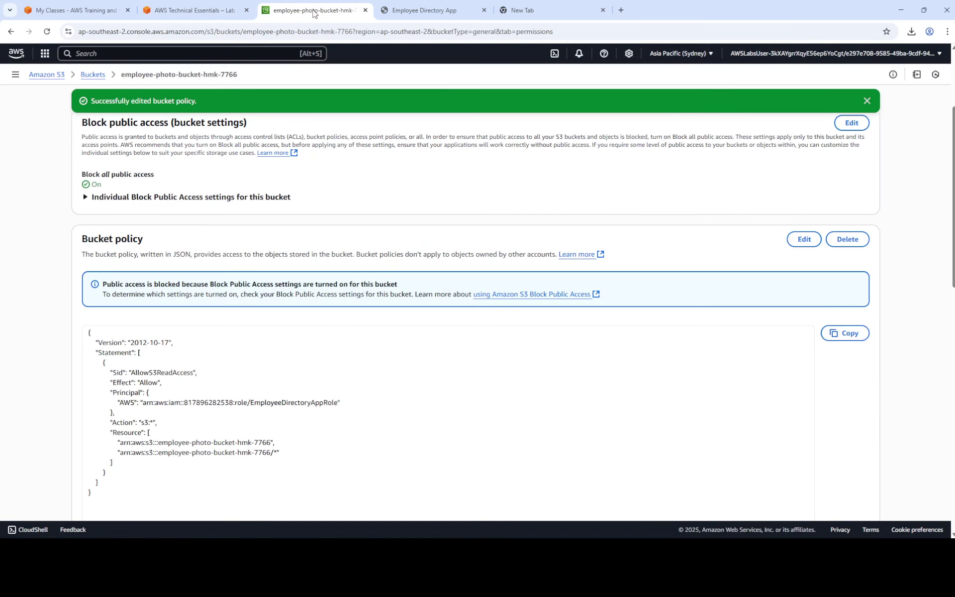
left_click(99, 74)
left_click(171, 312)
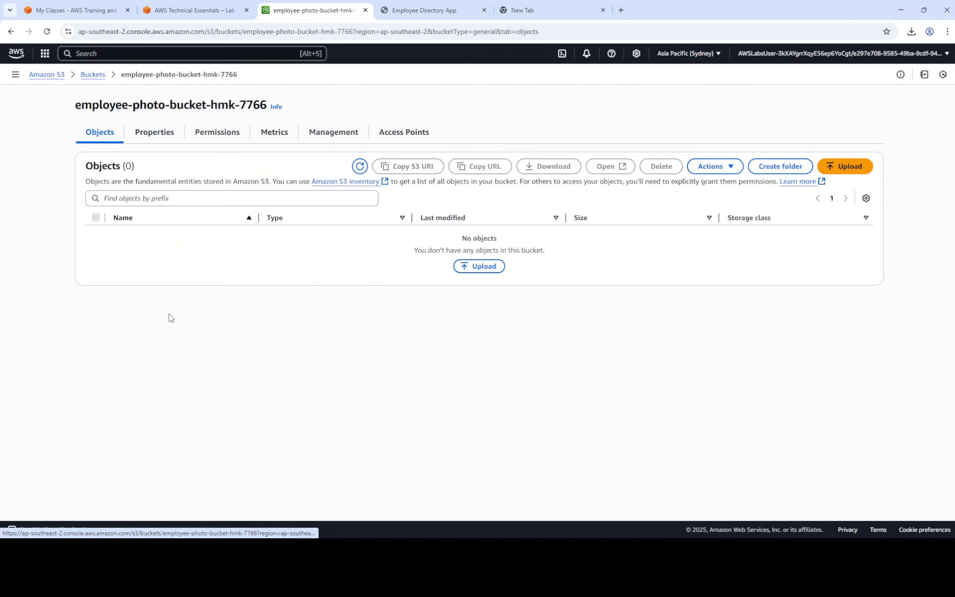
left_click(150, 6)
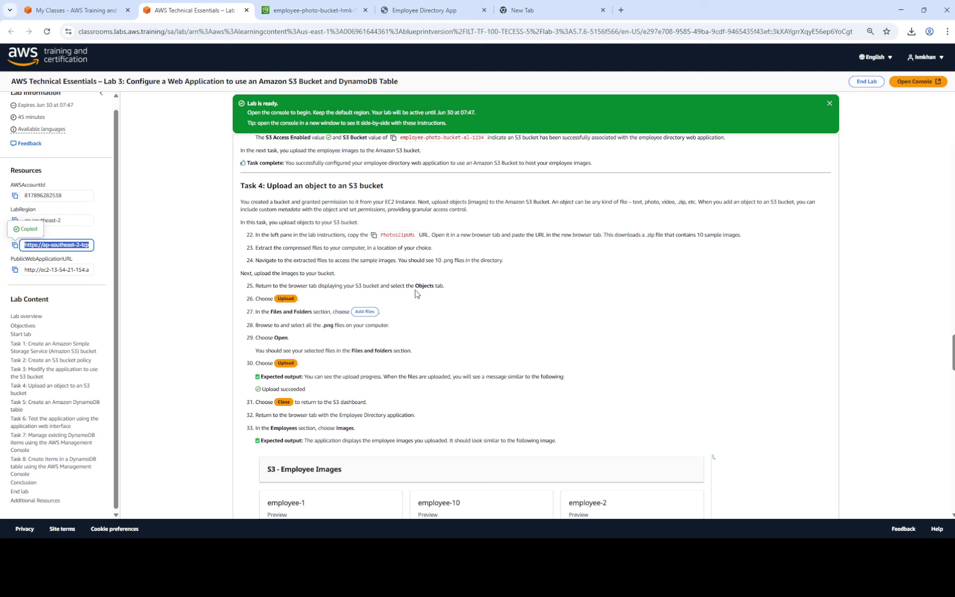
left_click(289, 12)
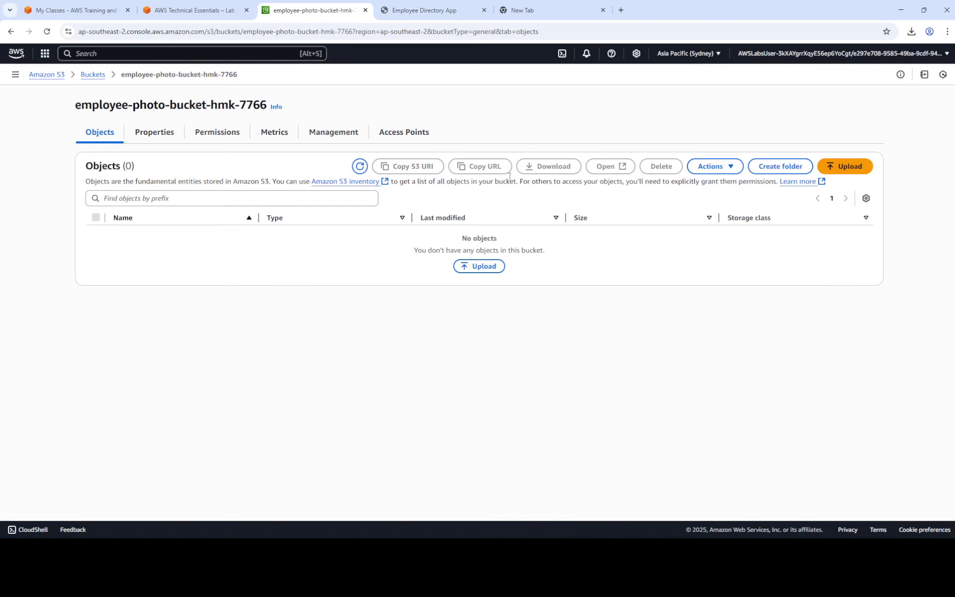
left_click(479, 266)
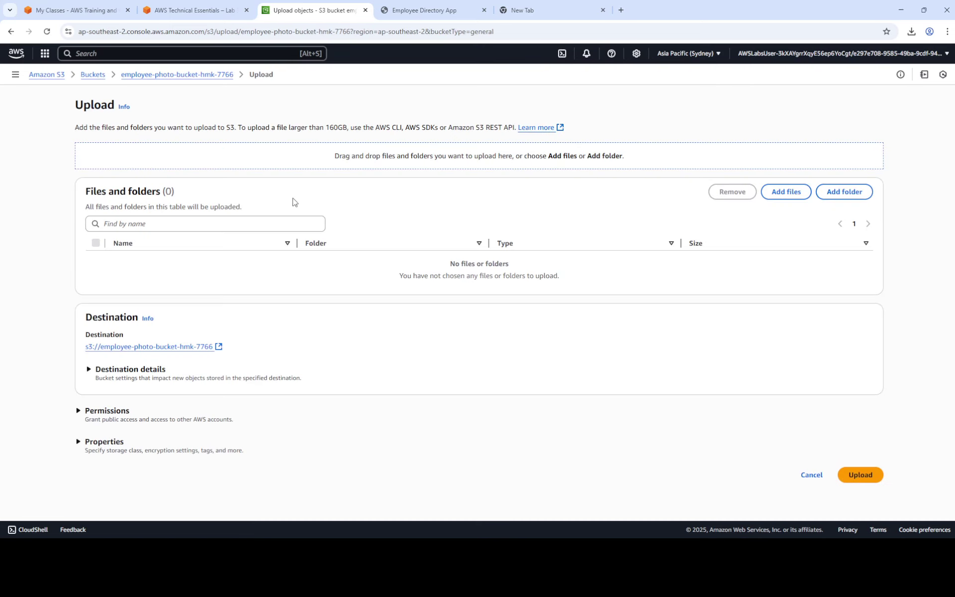
Add the ten employee PNGs from files\sample-photos on the E: drive to the upload.
left_click(783, 193)
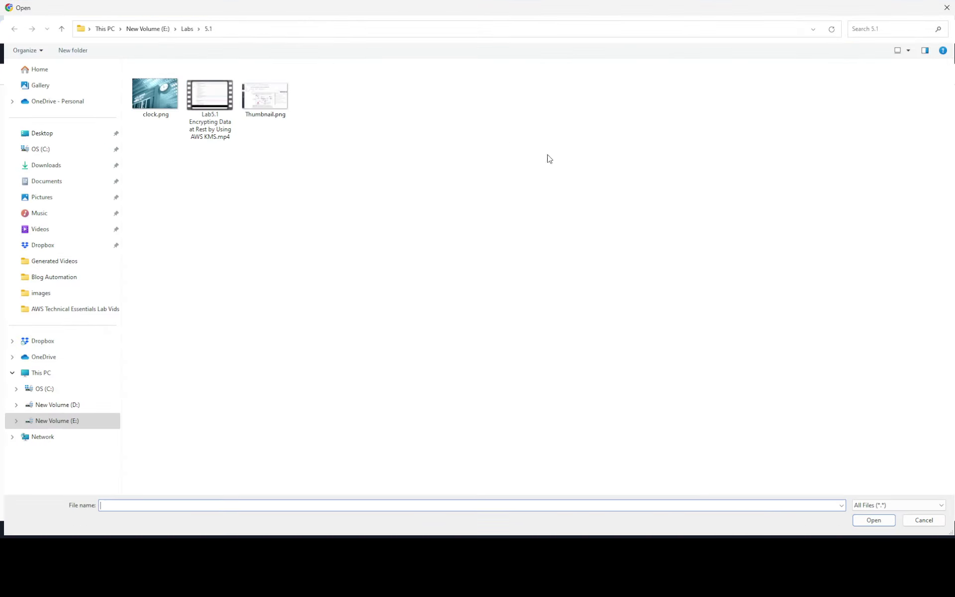
left_click(157, 29)
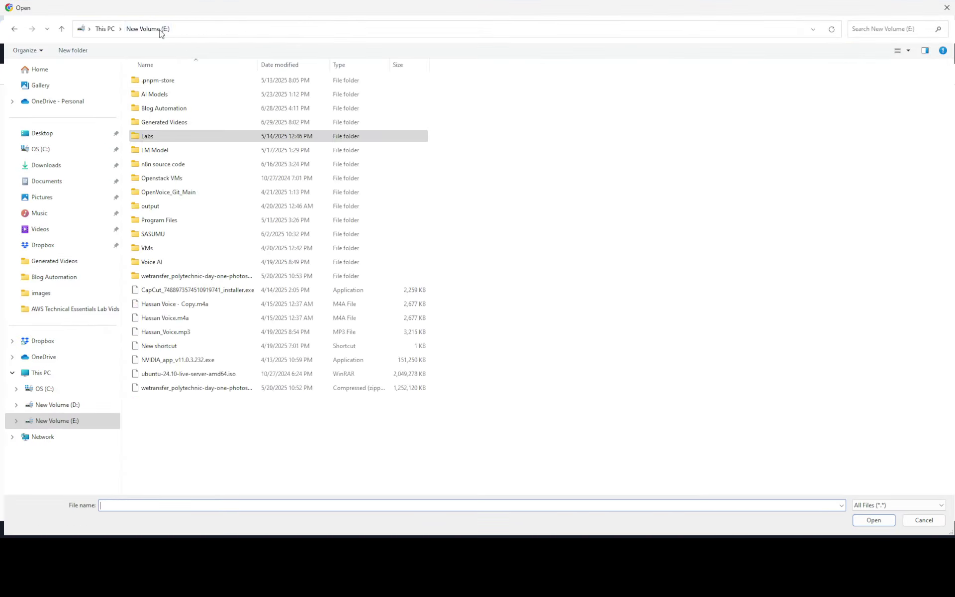
left_click(176, 139)
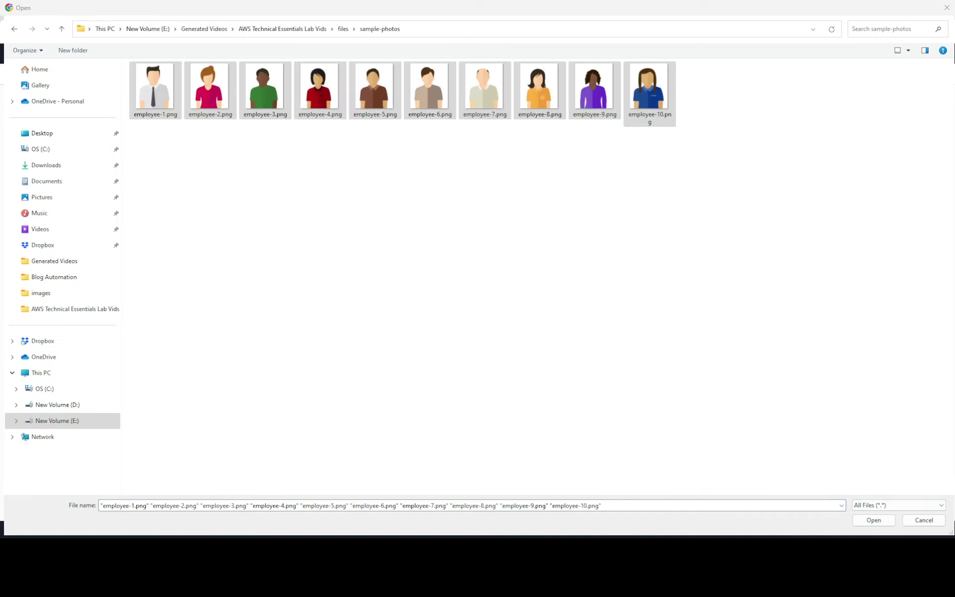
left_click(871, 520)
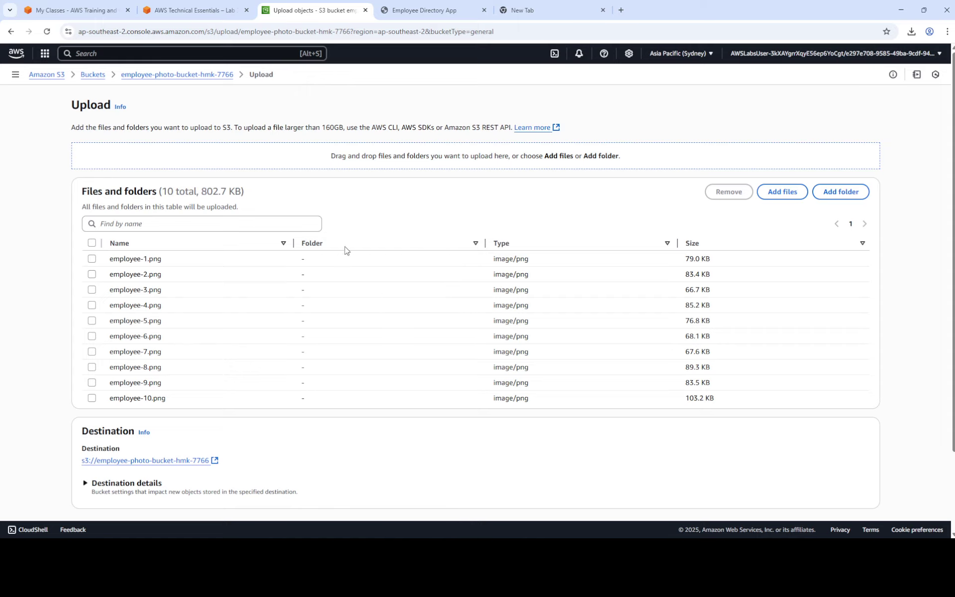
left_click(214, 10)
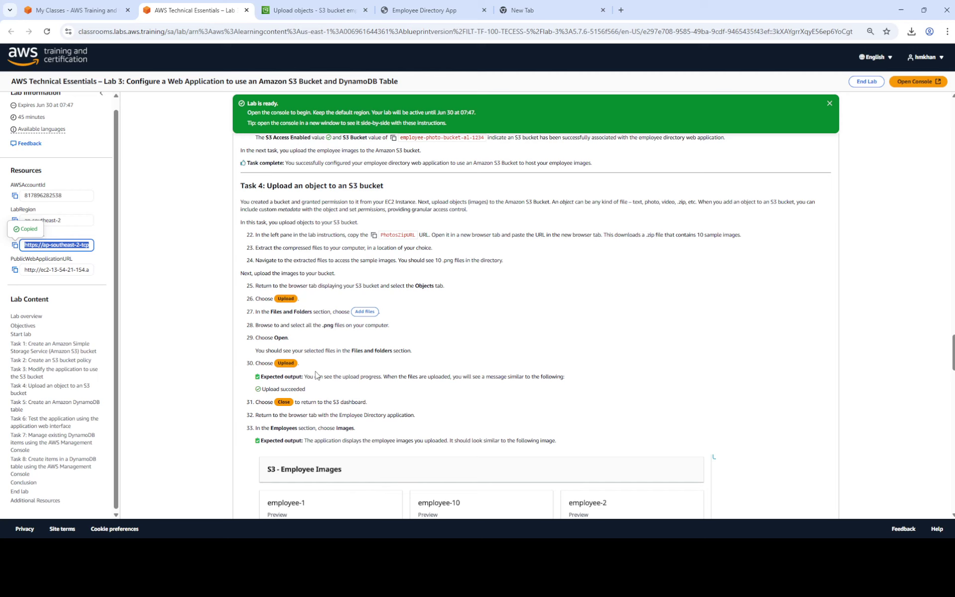
left_click(318, 10)
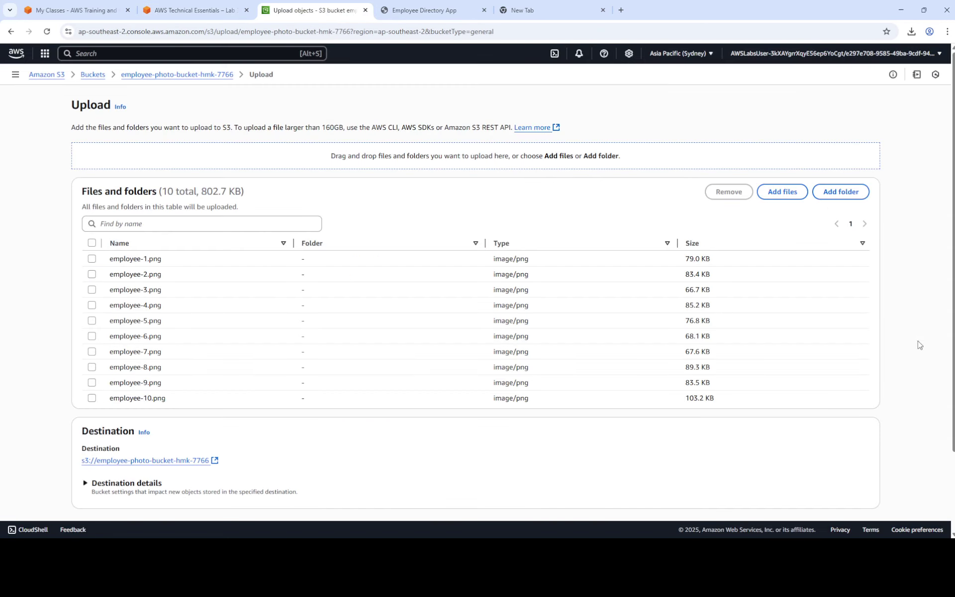
scroll(736, 323, "down", 2)
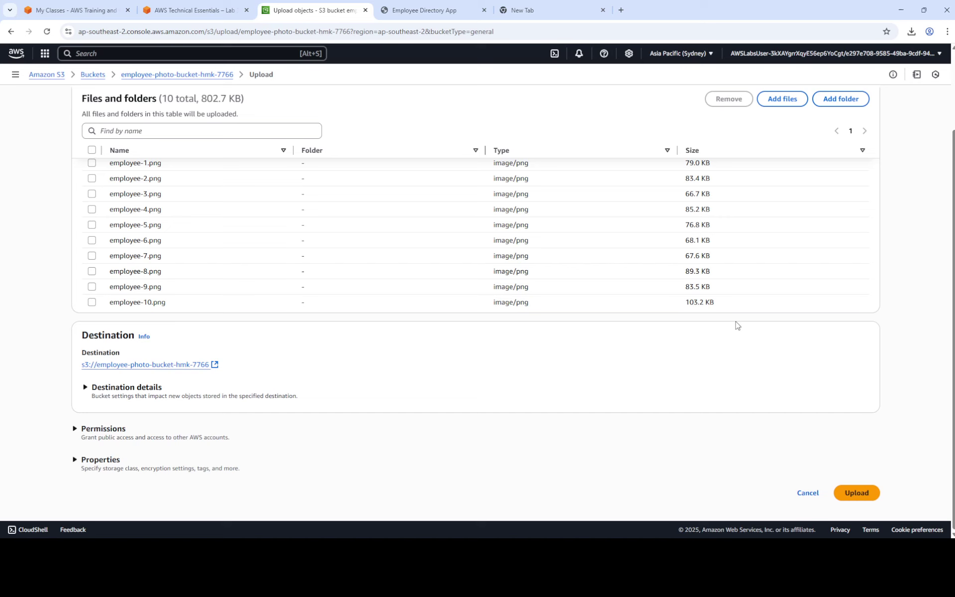
Upload the ten PNGs to the bucket, then view them on the Employee Directory Images page.
left_click(855, 493)
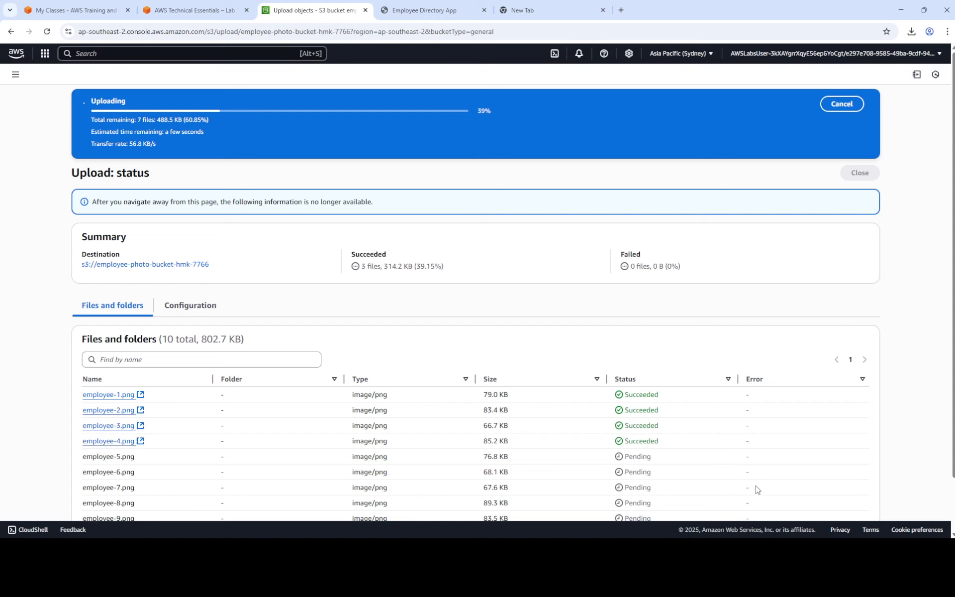
left_click(145, 17)
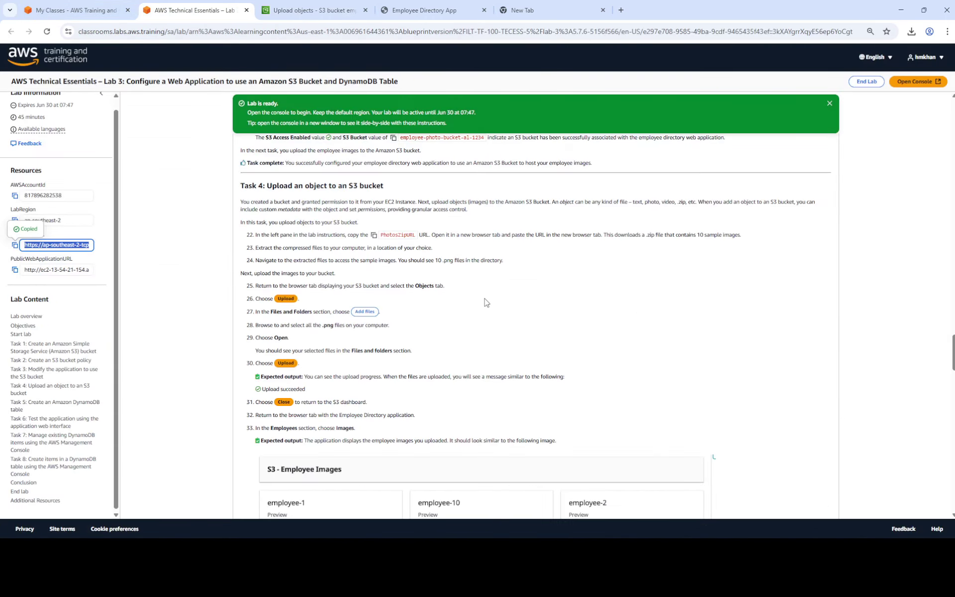
scroll(476, 299, "down", 2)
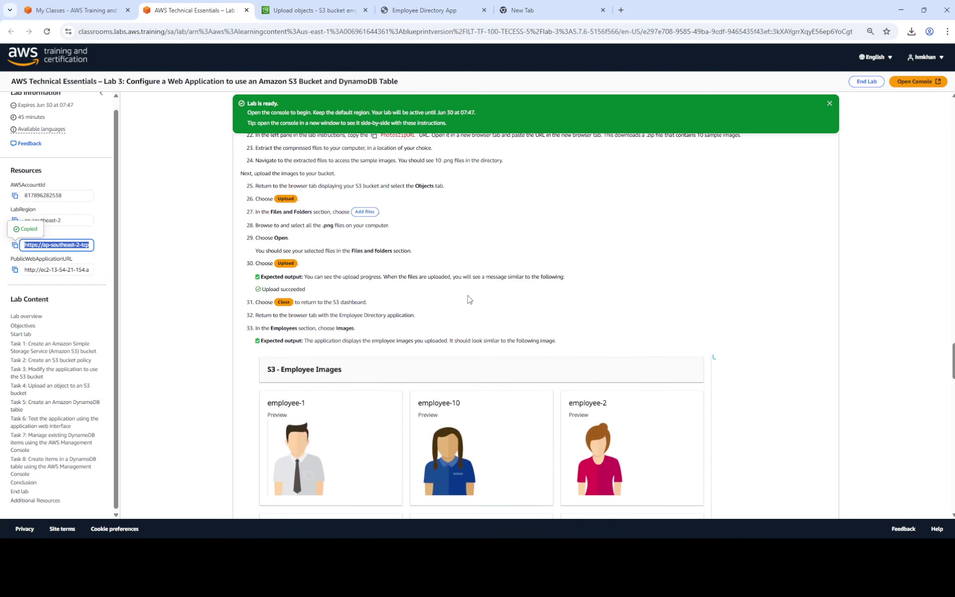
scroll(302, 328, "down", 1)
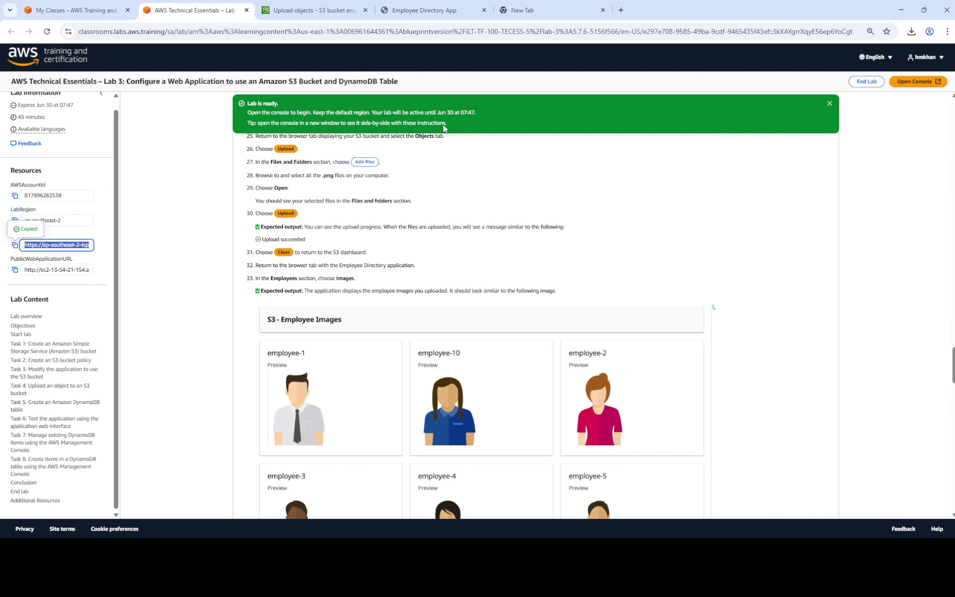
left_click(308, 11)
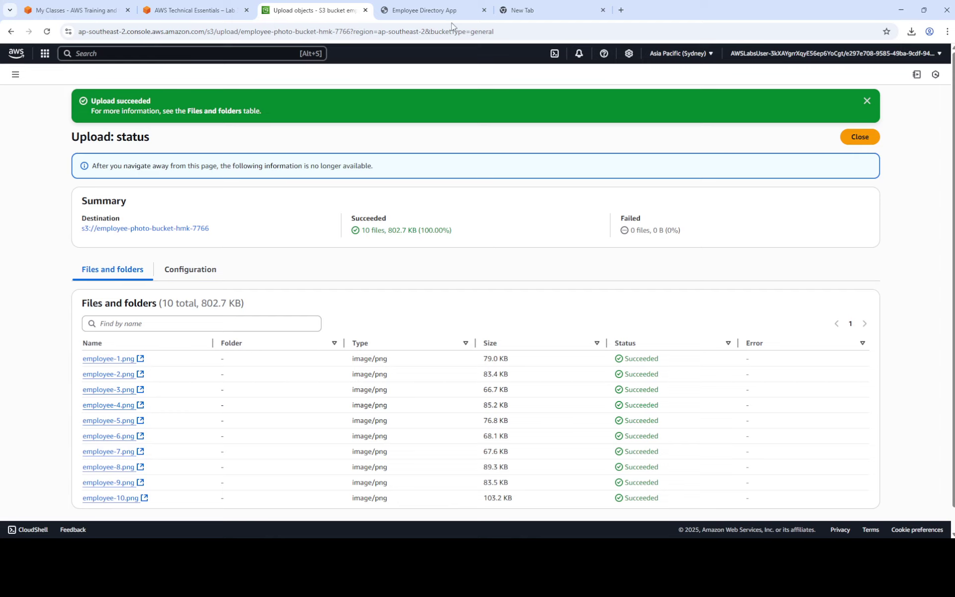
left_click(409, 10)
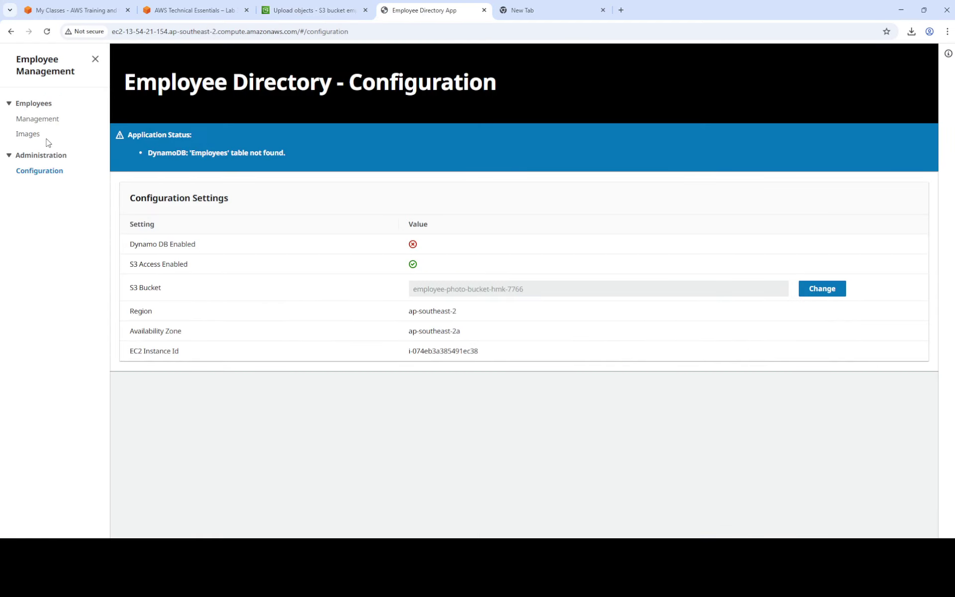
left_click(30, 137)
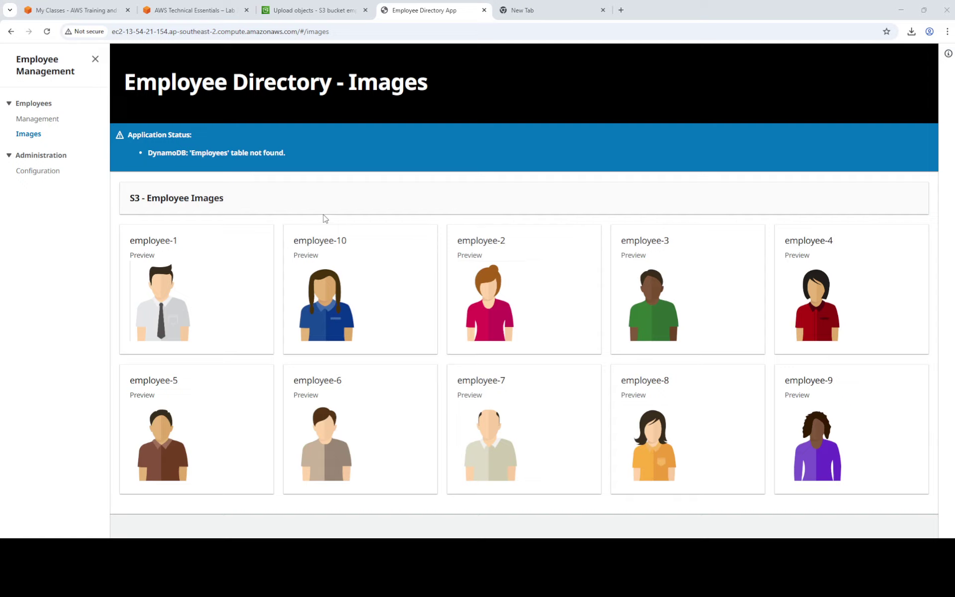
Return to the lab instructions once the ten photo previews have loaded.
left_click(292, 7)
Scroll the lab instructions and copy the DynamoDB service name.
left_click(194, 10)
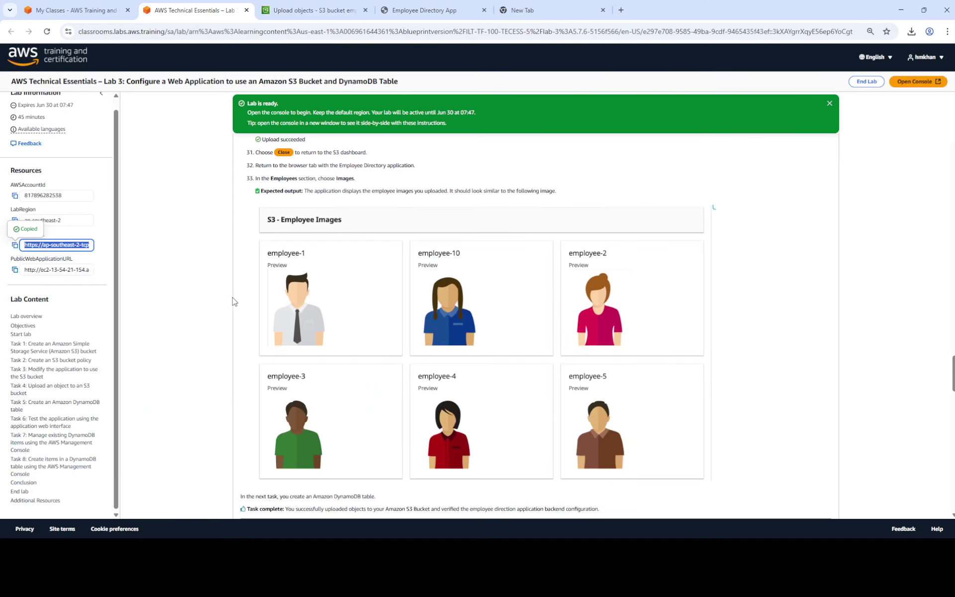
scroll(324, 304, "down", 5)
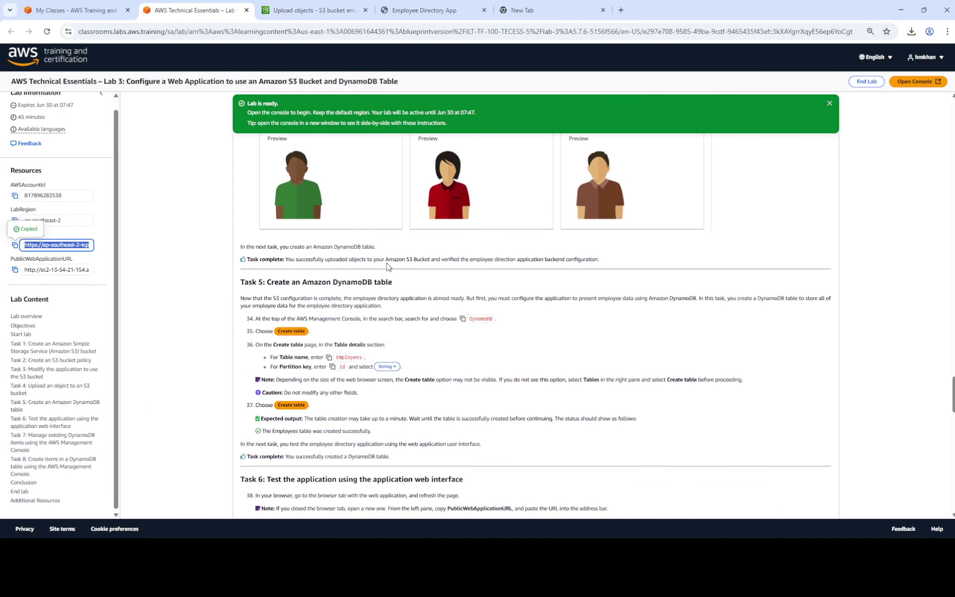
scroll(415, 259, "down", 2)
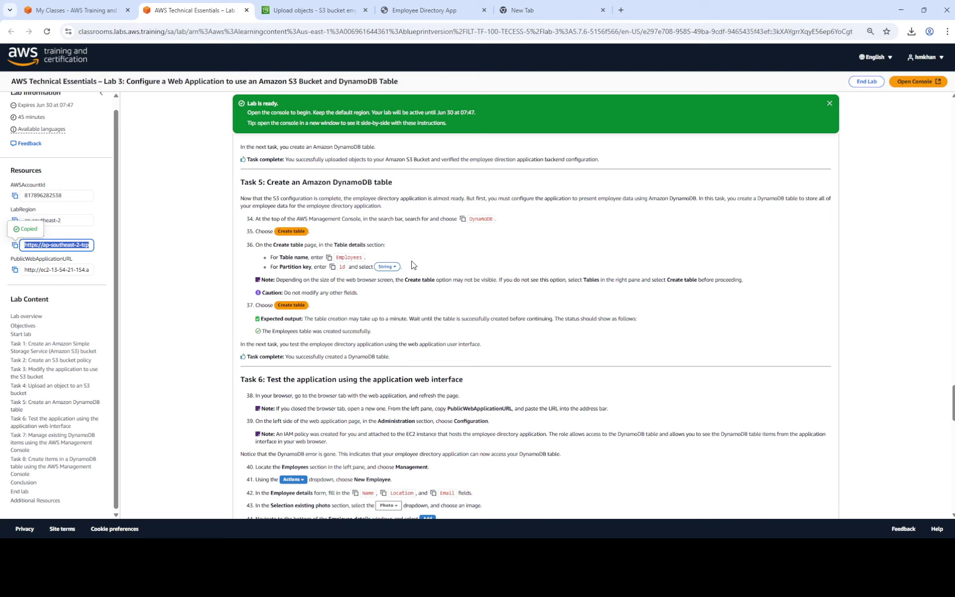
left_click(462, 222)
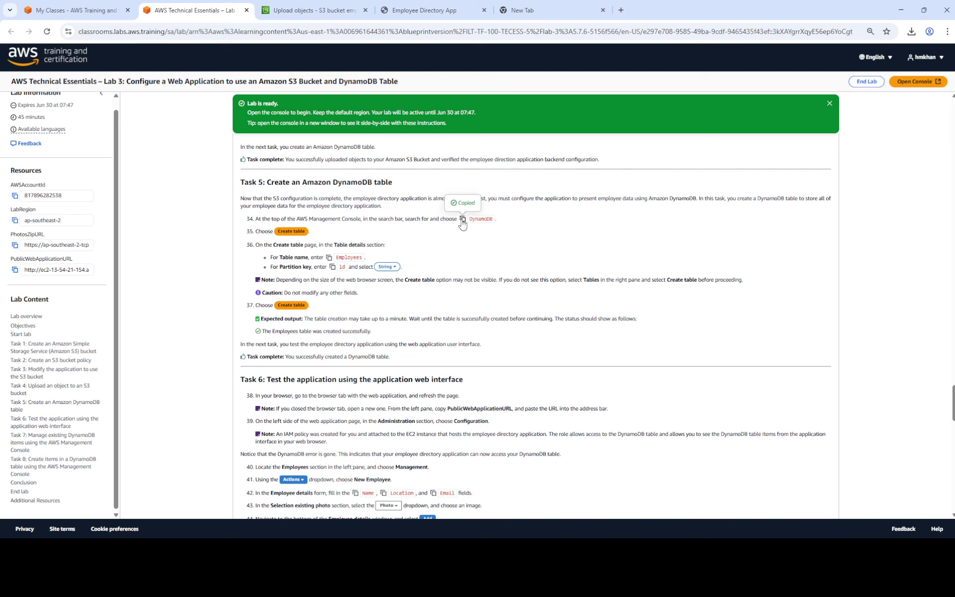
Search the console for DynamoDB, open it, and reload the interrupted dashboard page.
left_click(336, 14)
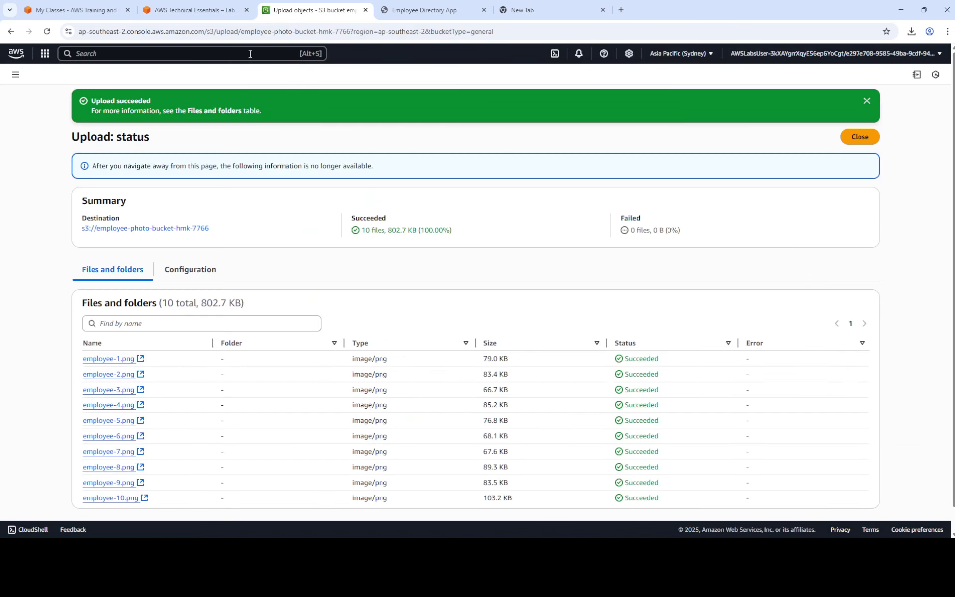
left_click(228, 53)
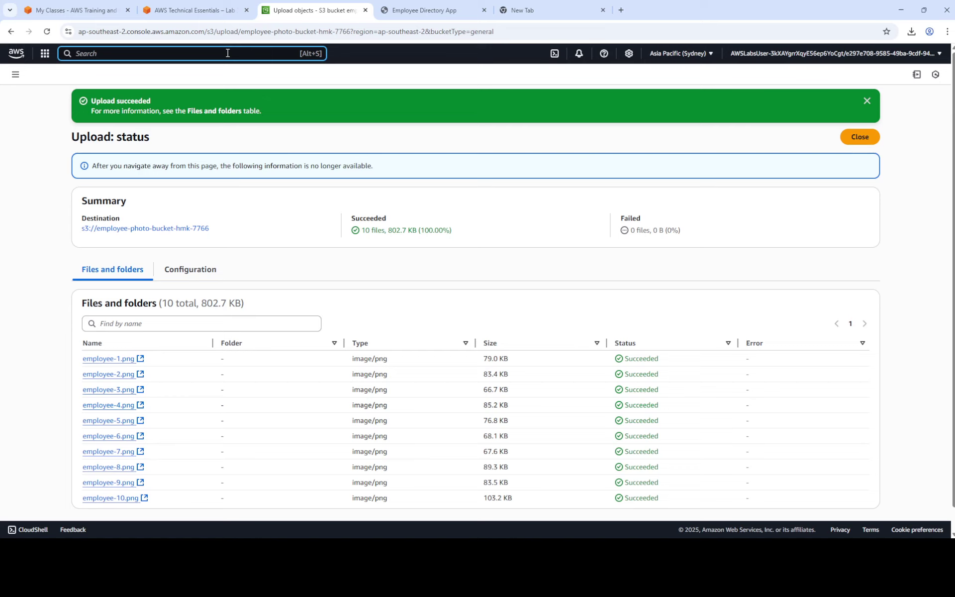
key("ctrl+v")
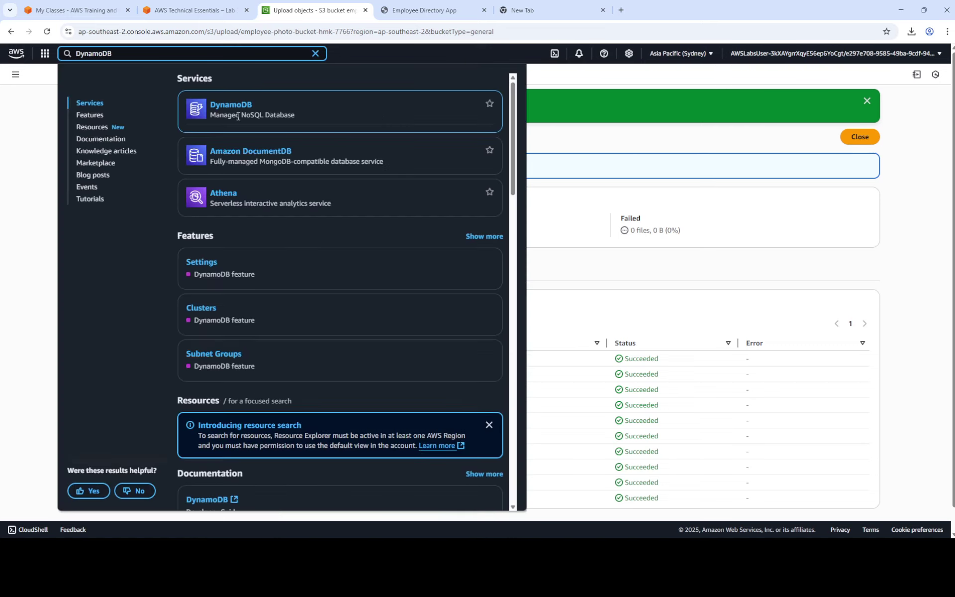
left_click(232, 106)
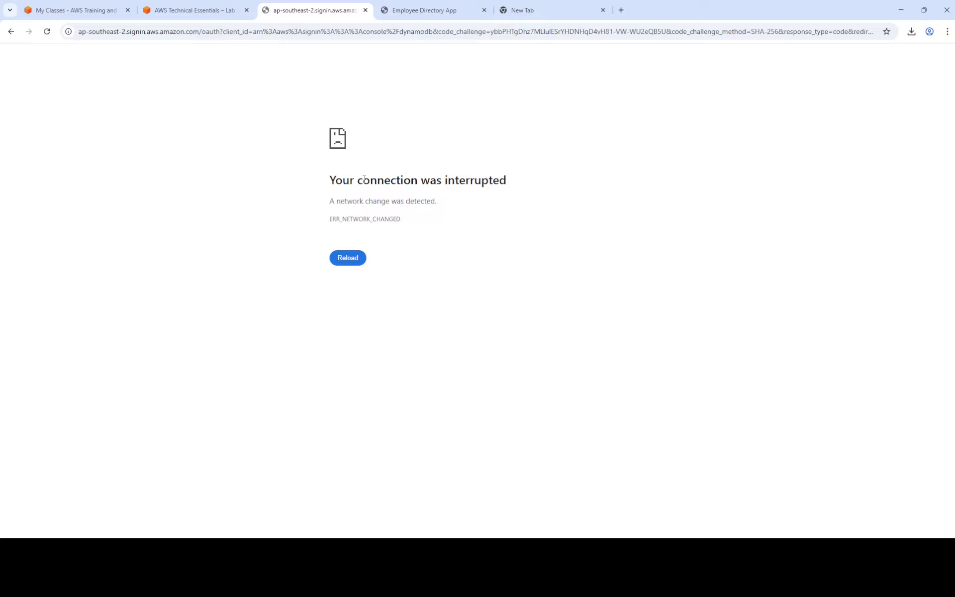
left_click(341, 263)
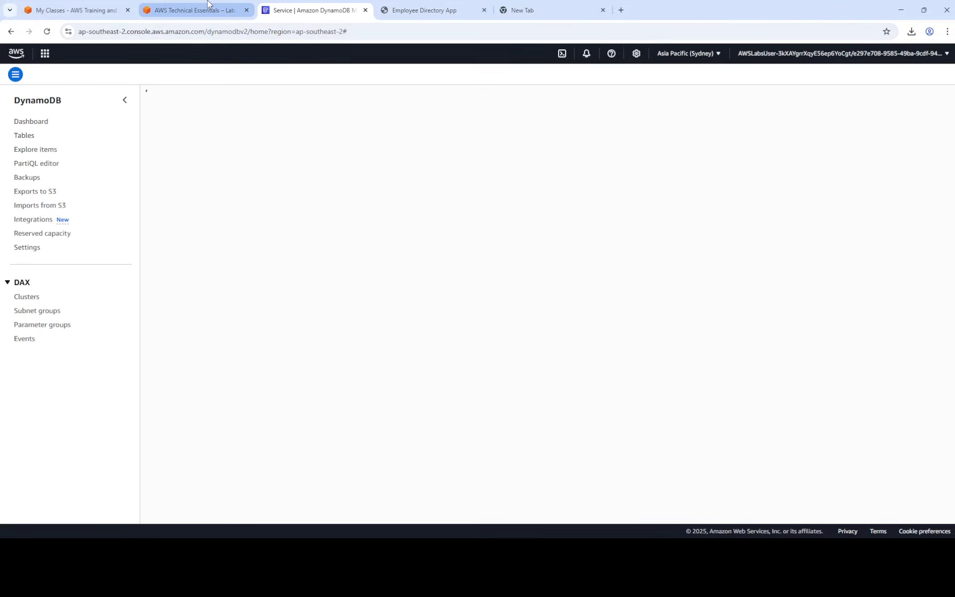
mouse_move(206, 4)
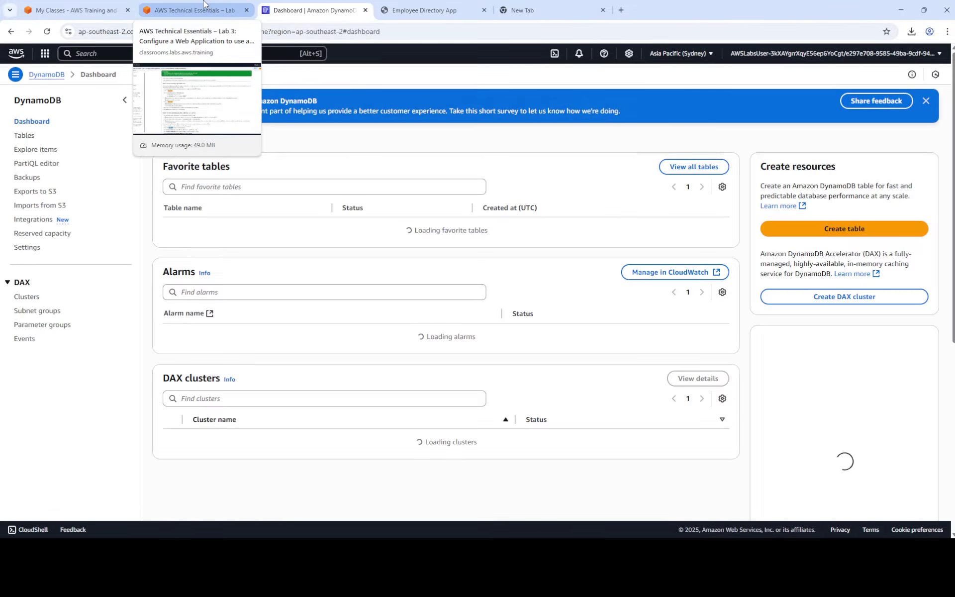
left_click(183, 15)
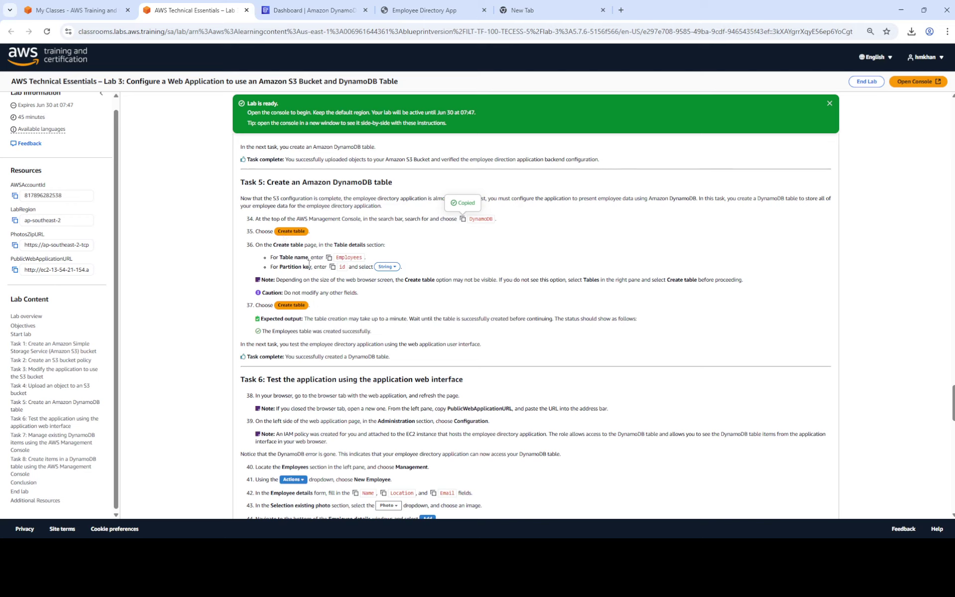
left_click(313, 12)
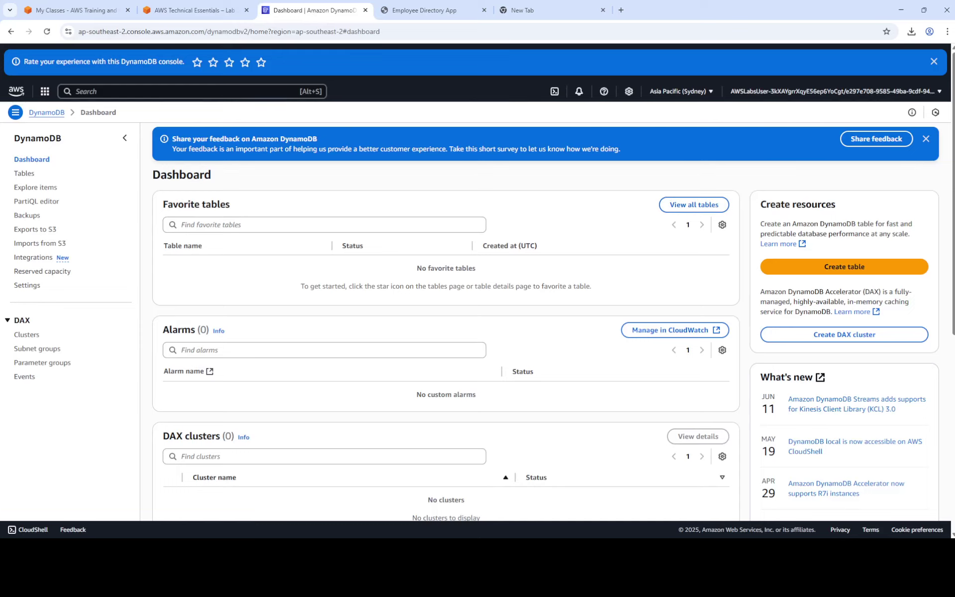
Start a new DynamoDB table and enter Employees as its table name.
left_click(24, 173)
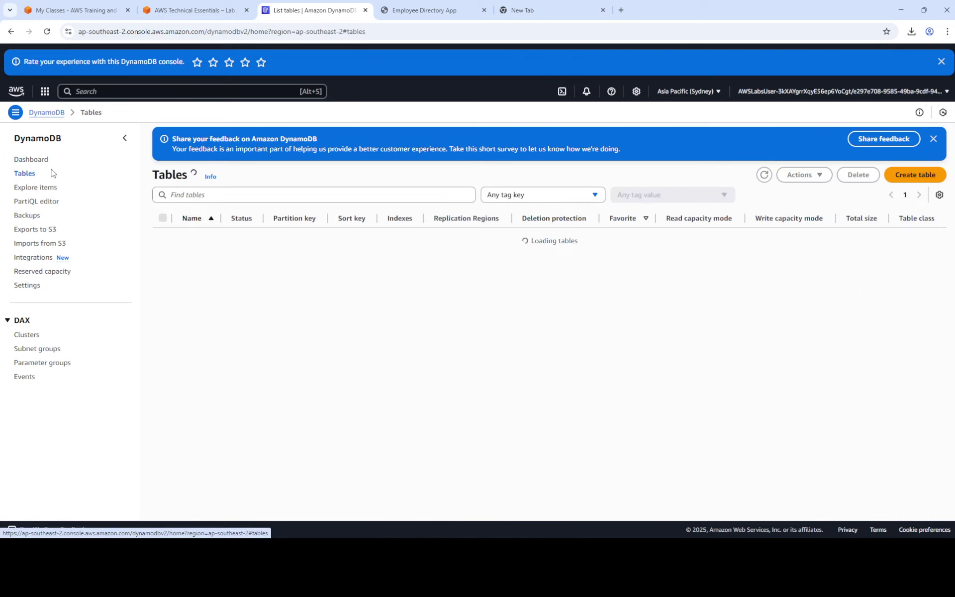
left_click(916, 176)
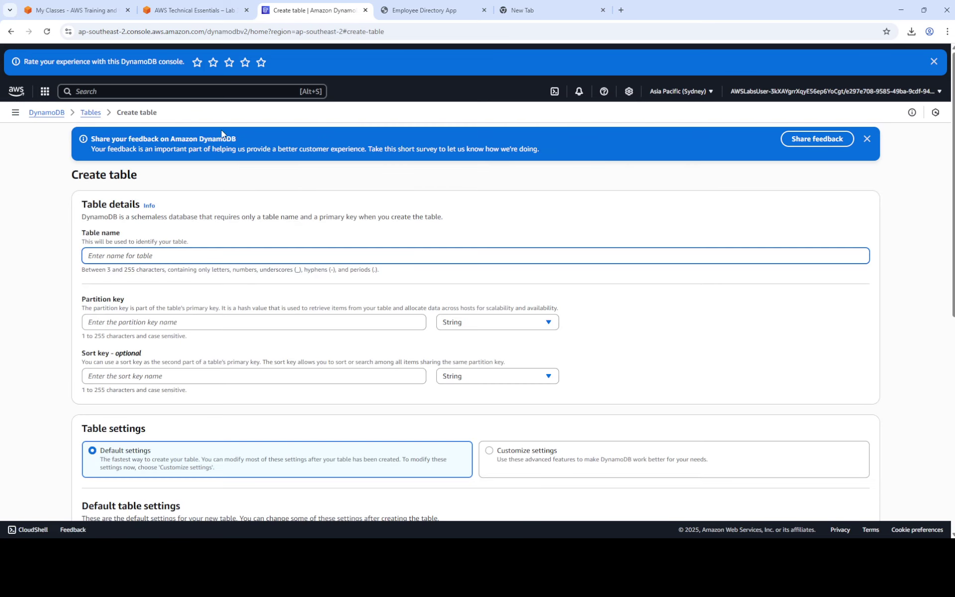
left_click(189, 10)
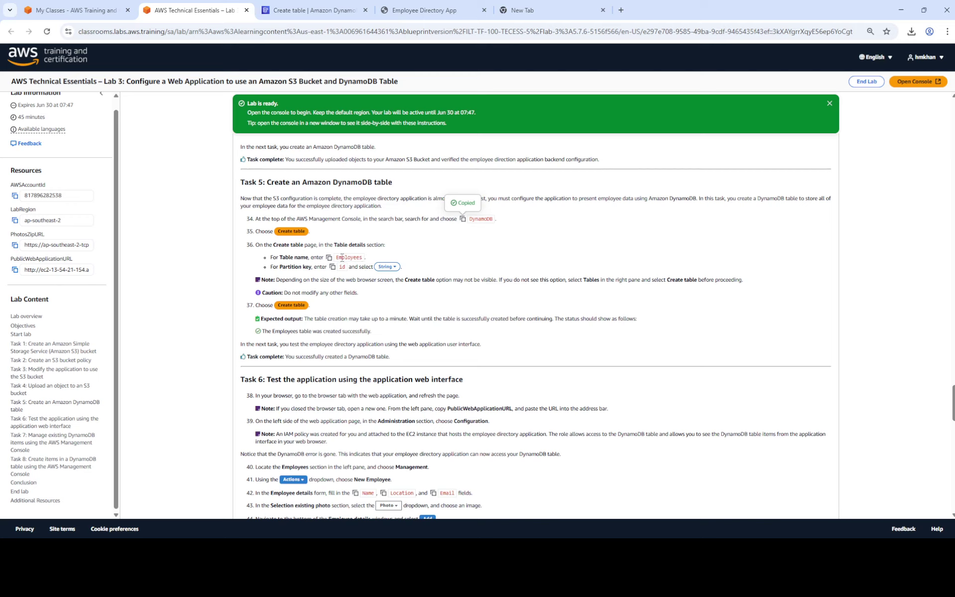
left_click(329, 257)
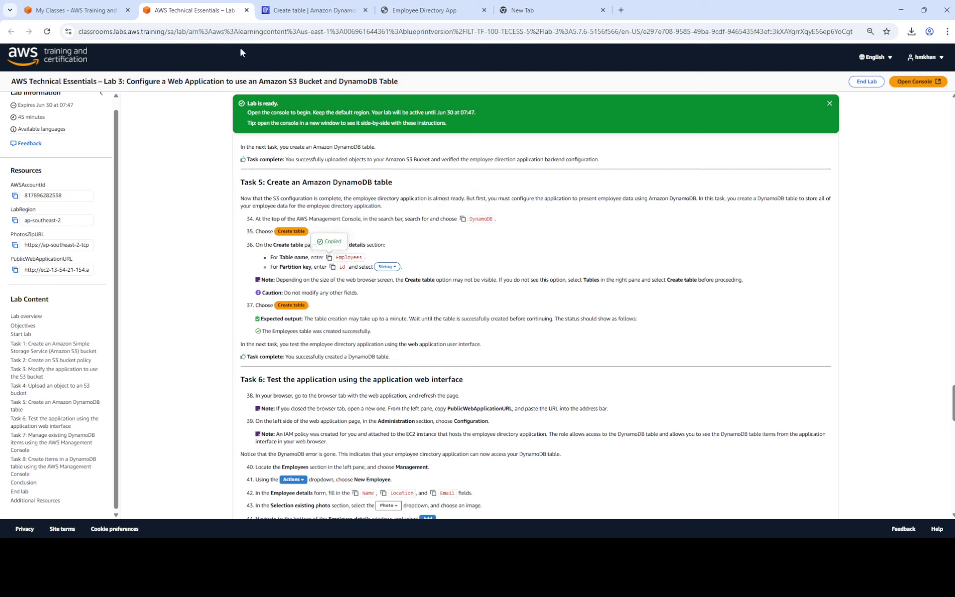
left_click(304, 12)
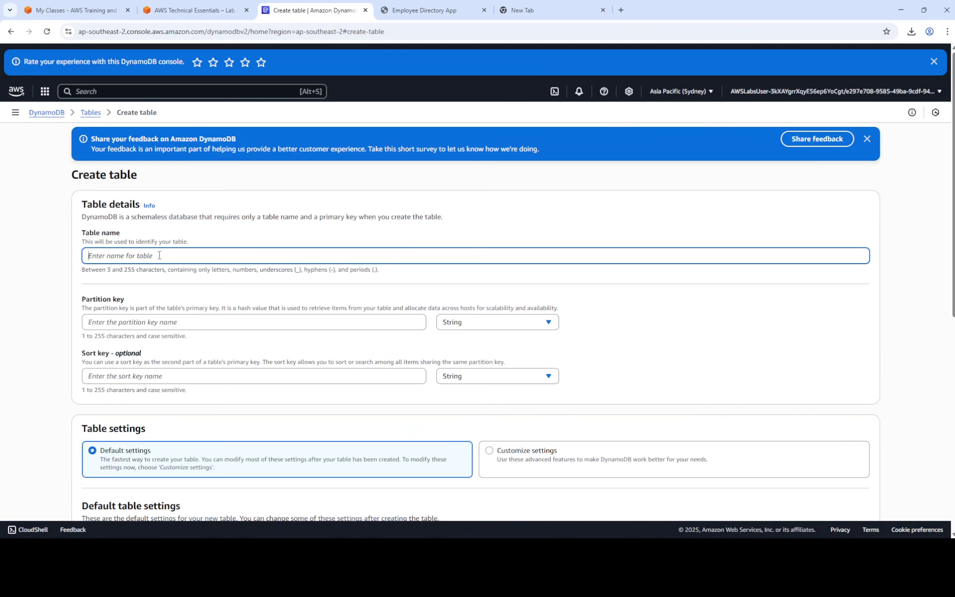
key("ctrl+v")
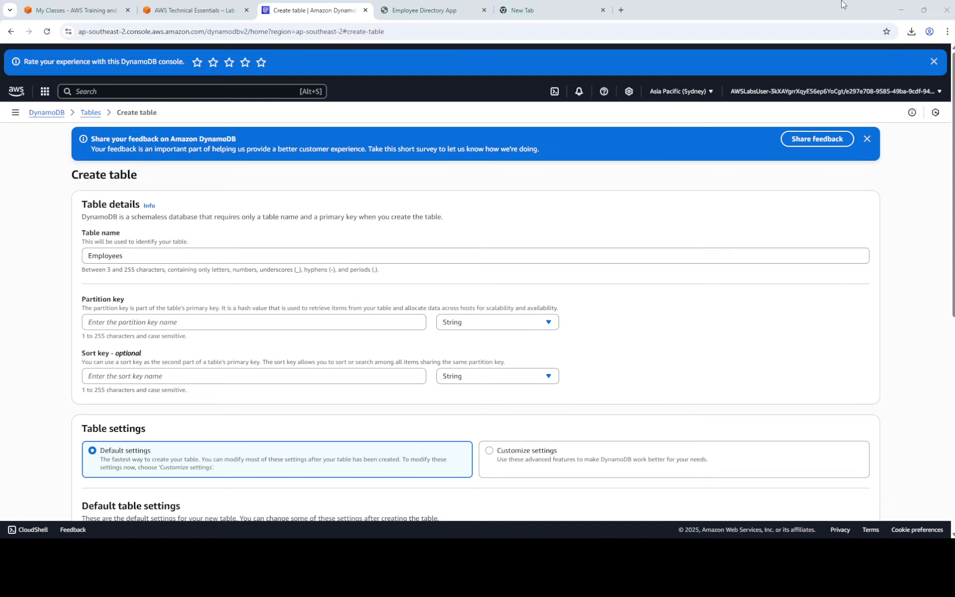
Set the partition key to id (String) and keep the default table settings.
left_click(194, 10)
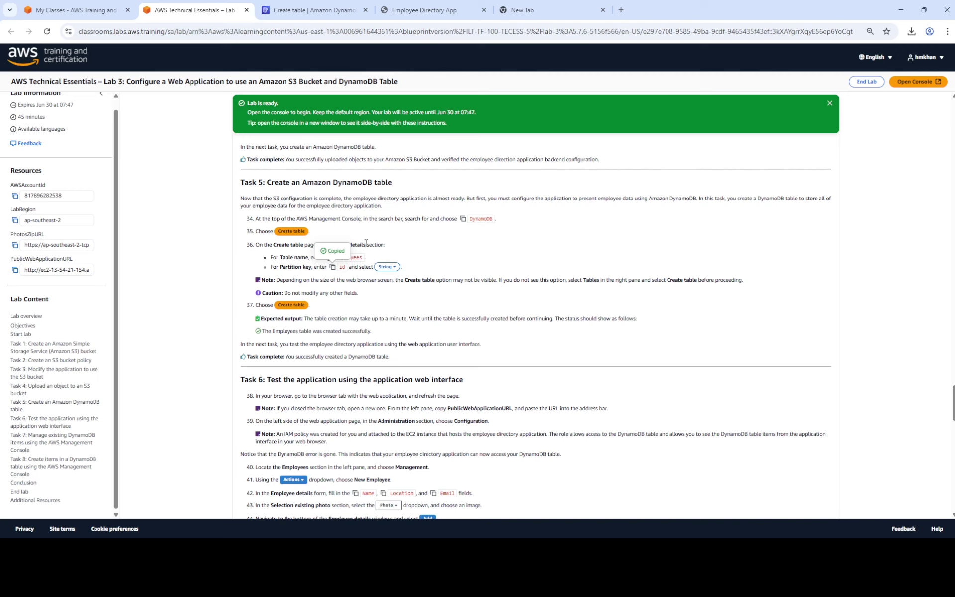
left_click(309, 11)
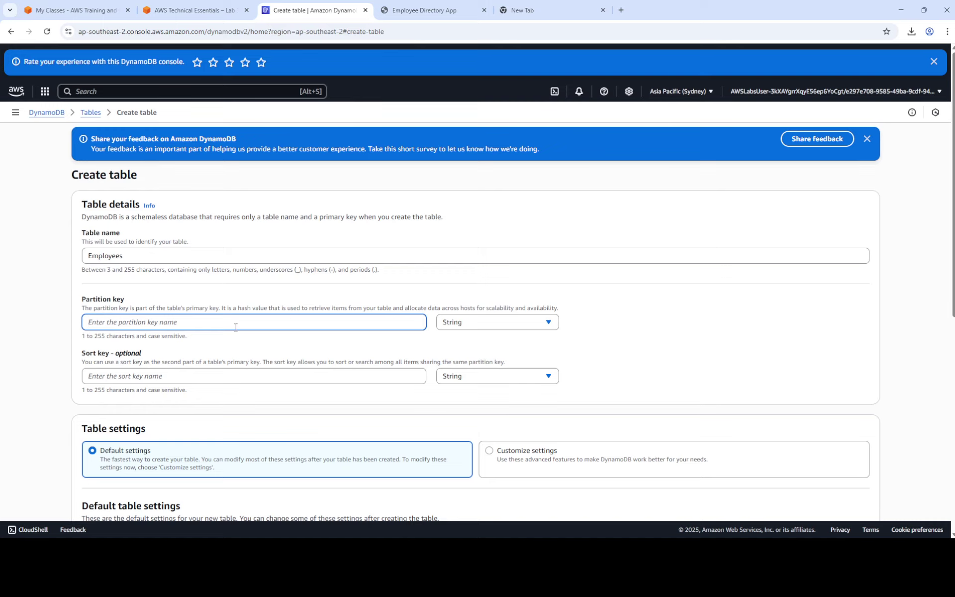
type("id")
scroll(791, 359, "down", 7)
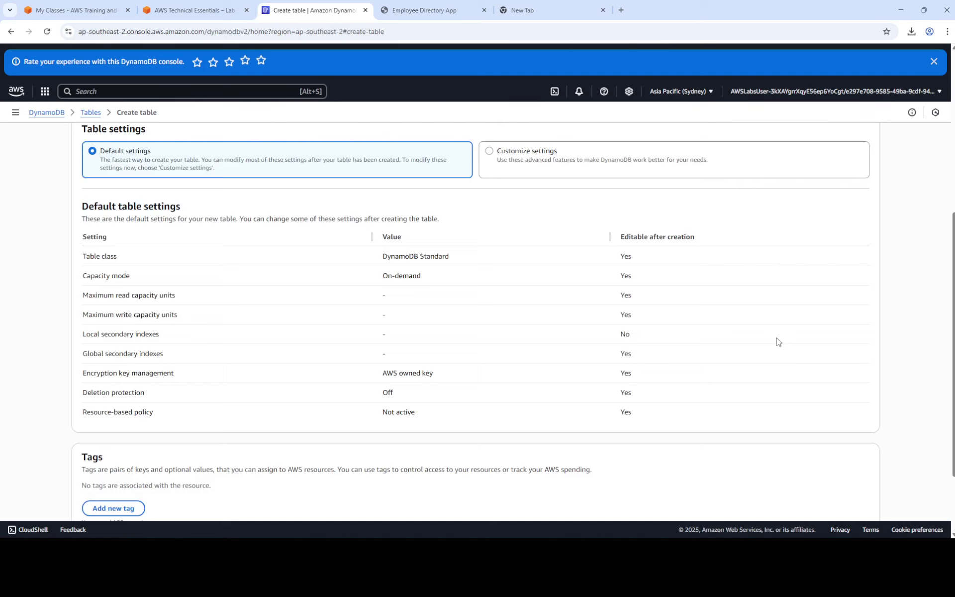
scroll(779, 342, "down", 1)
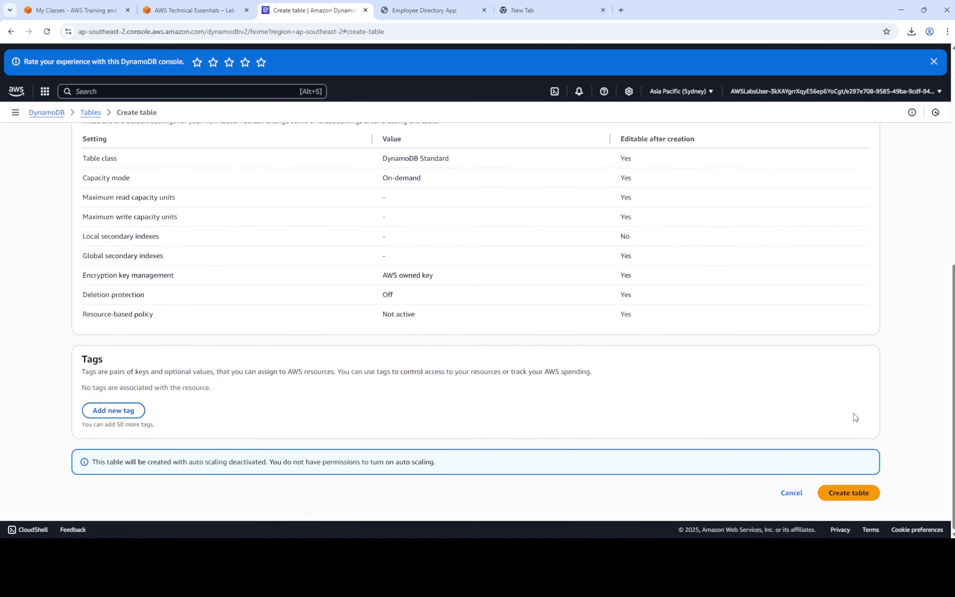
Create the Employees table, wait until its status is Active, then bring up lab Task 6.
left_click(852, 495)
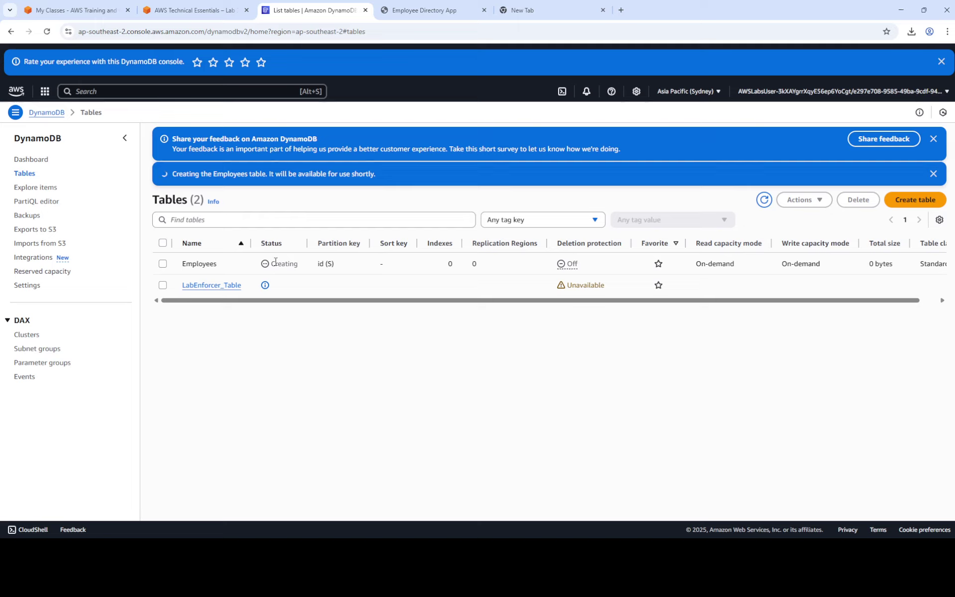
left_click(208, 8)
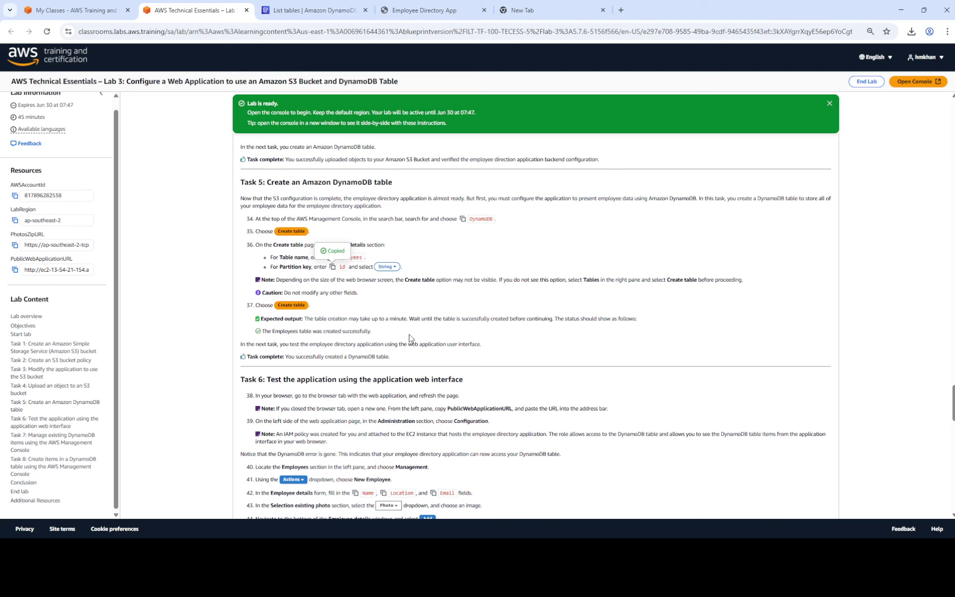
left_click(306, 11)
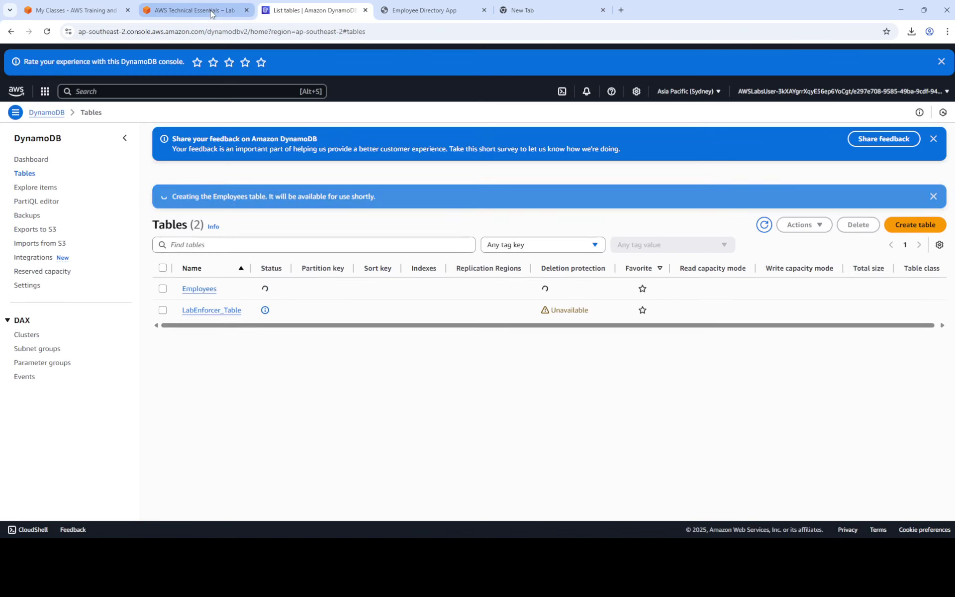
left_click(209, 12)
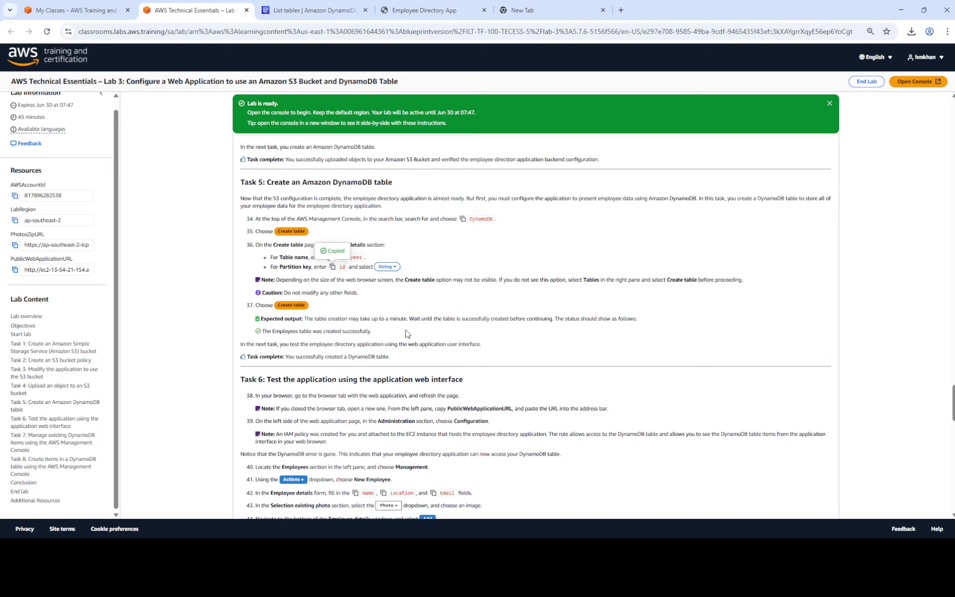
left_click(302, 6)
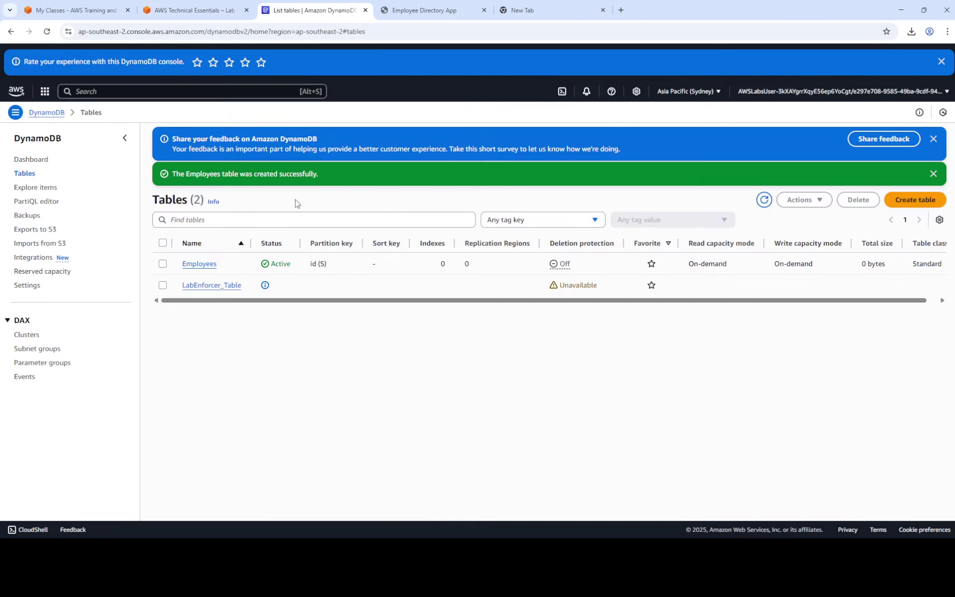
left_click(194, 10)
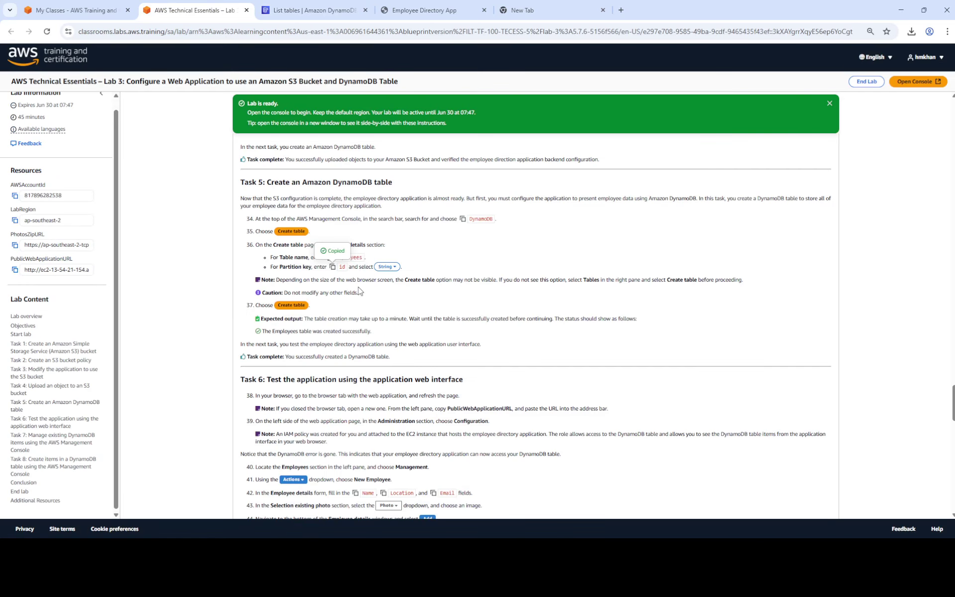
scroll(359, 301, "down", 4)
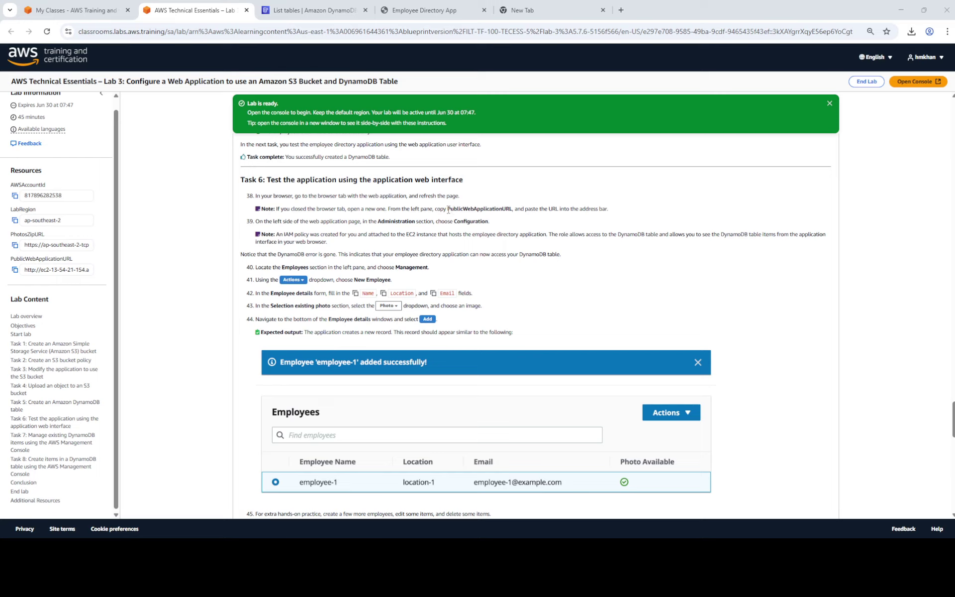
Open the Employee Directory app's Administration > Configuration to confirm DynamoDB is enabled.
left_click_drag(448, 209, 513, 209)
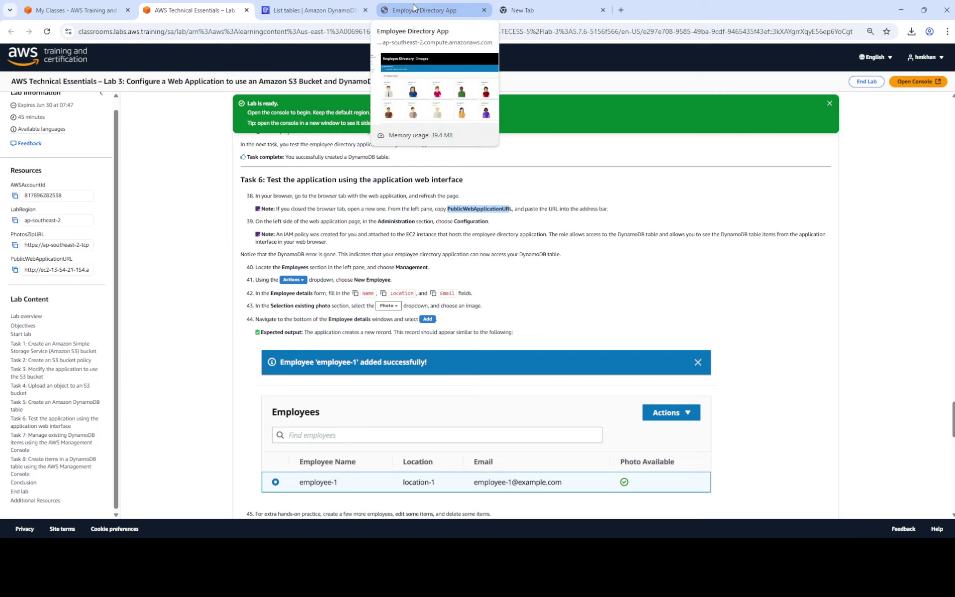
double_click(394, 221)
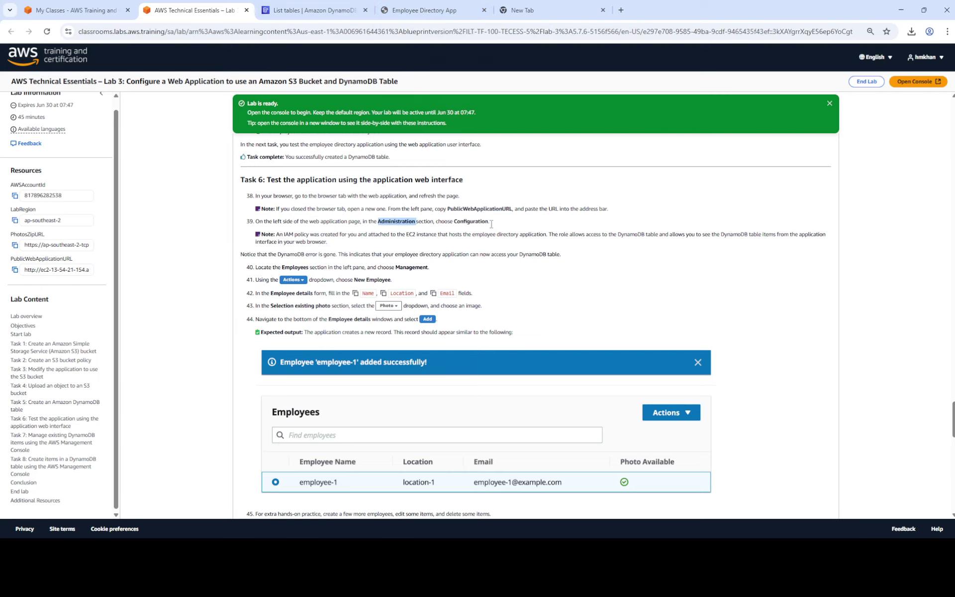
left_click(465, 10)
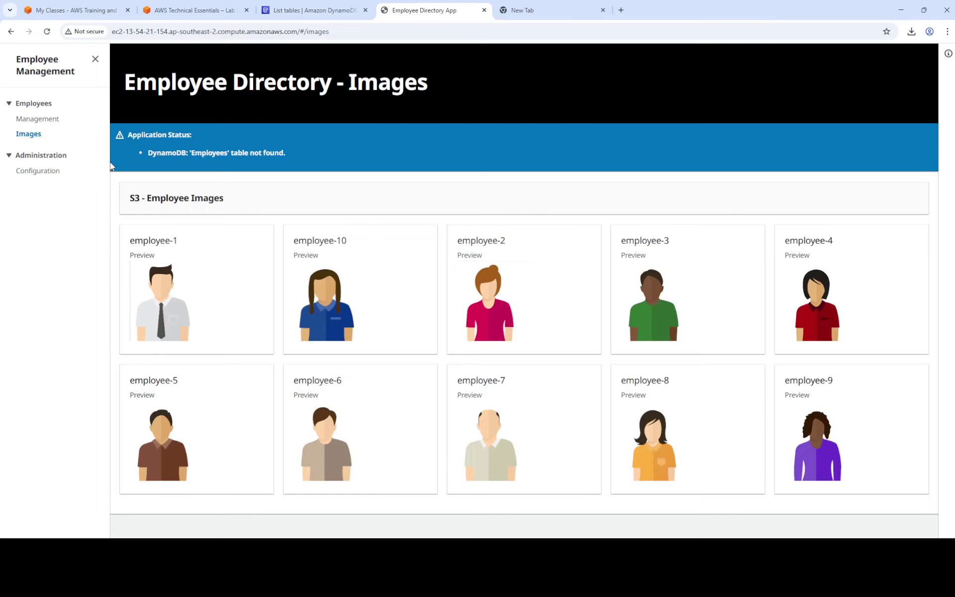
left_click(44, 172)
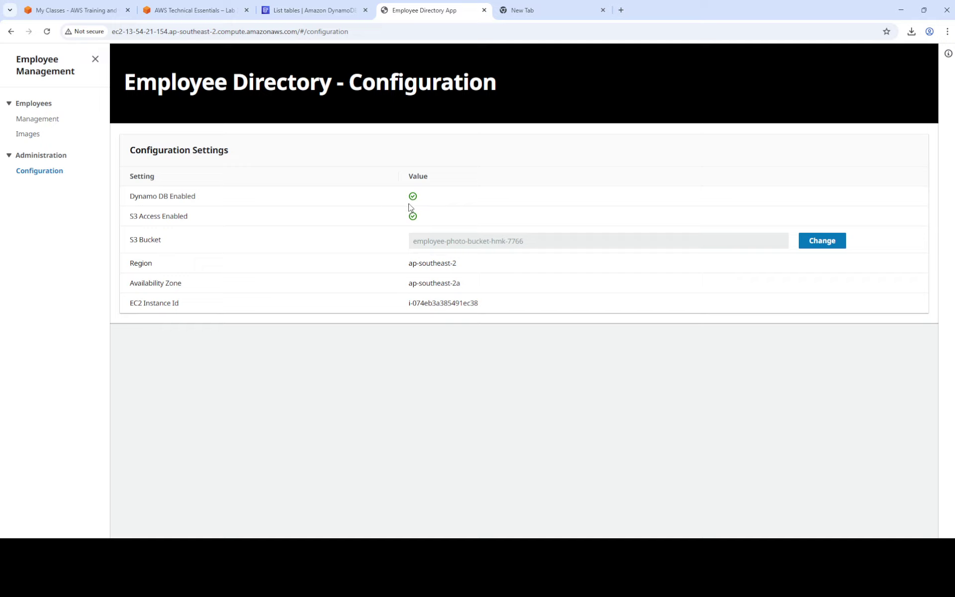
Open Employees > Management, which shows no employees yet.
left_click(297, 11)
left_click(199, 7)
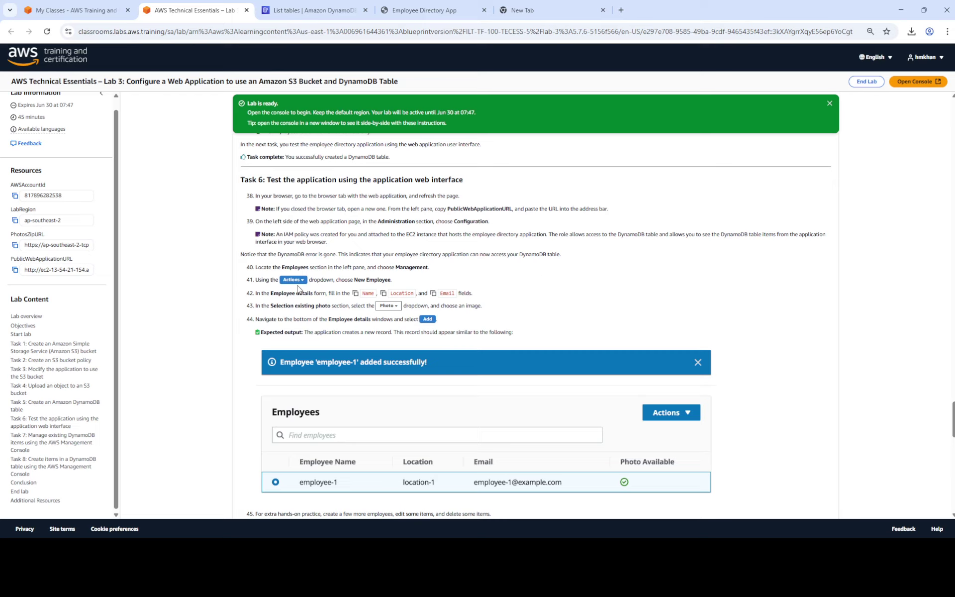
left_click(315, 11)
left_click(401, 18)
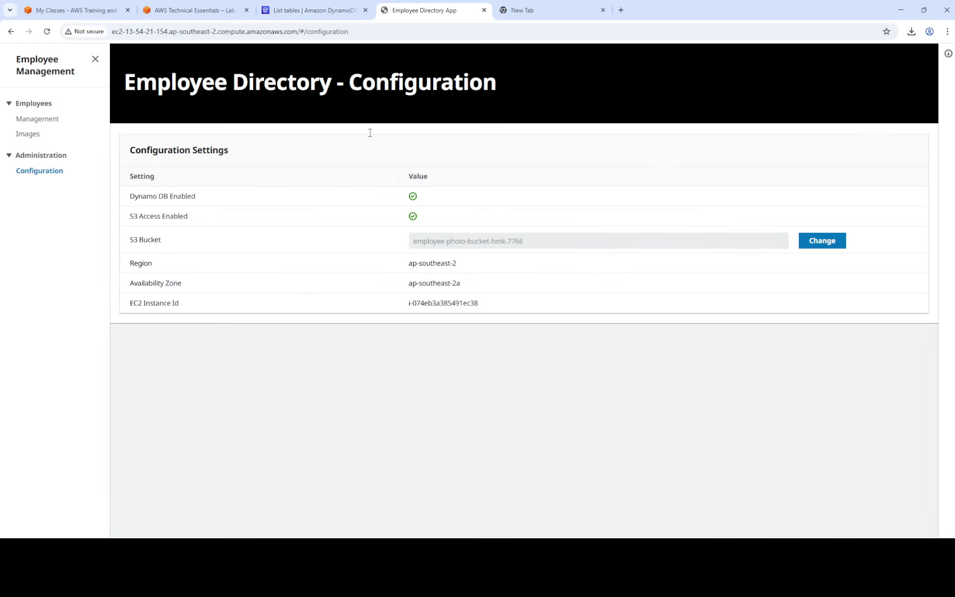
left_click(47, 122)
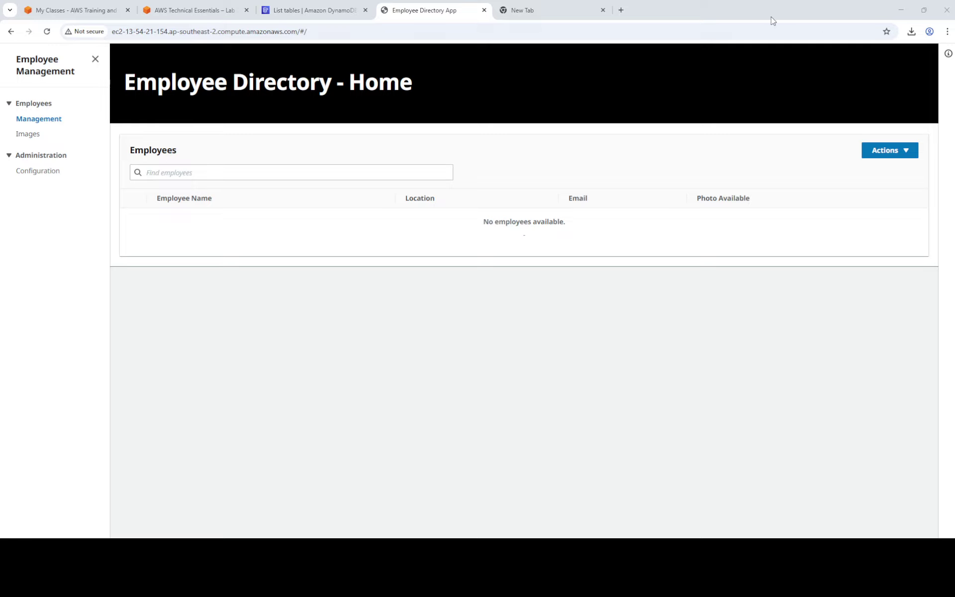
Open the New Employee form from the Actions menu.
left_click(904, 152)
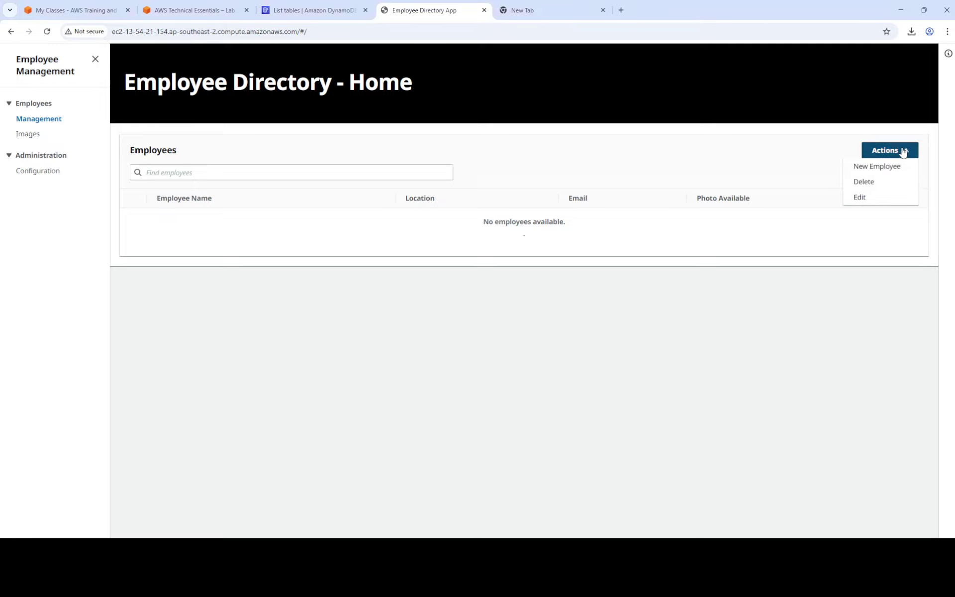
left_click(894, 173)
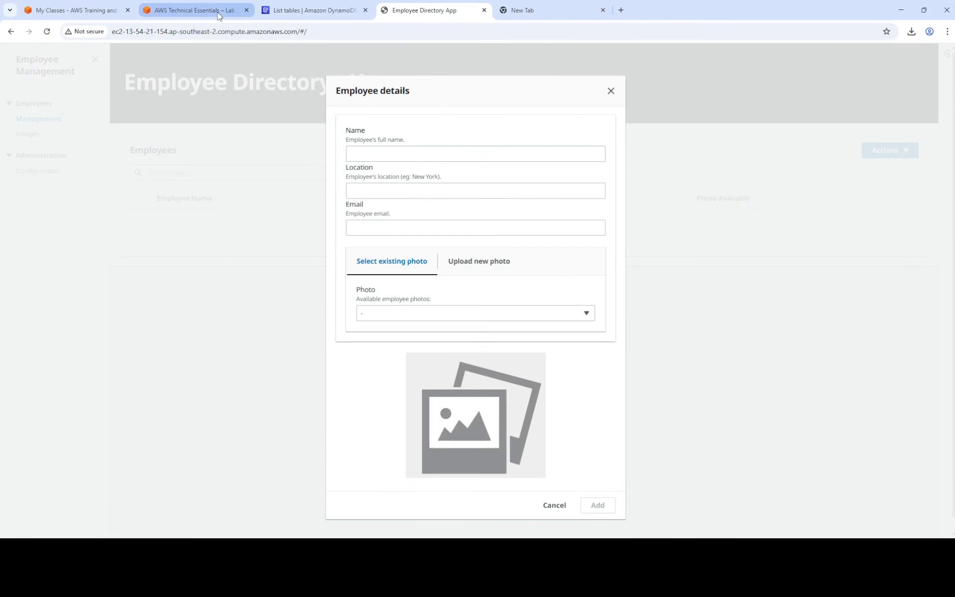
left_click(199, 13)
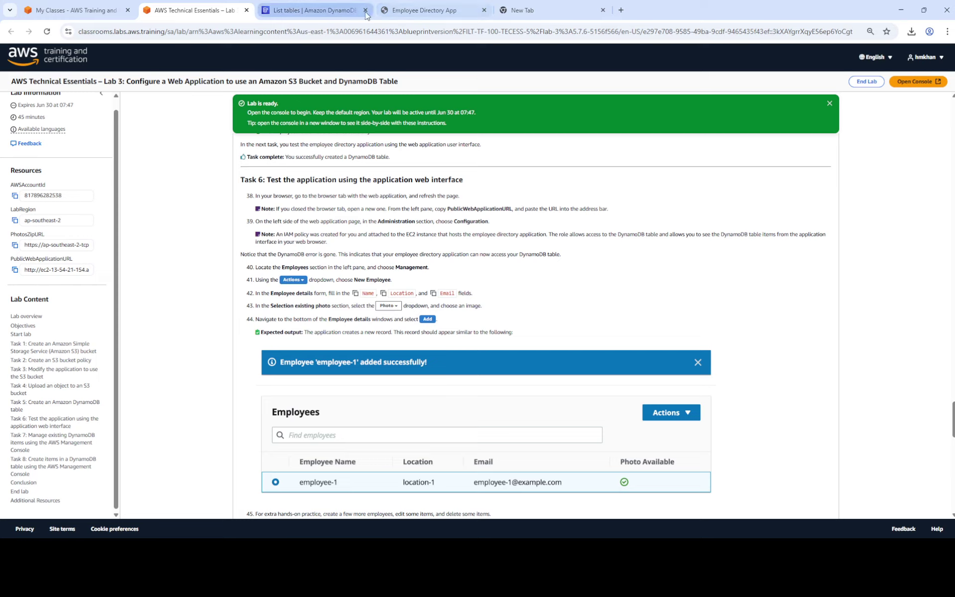
left_click(422, 10)
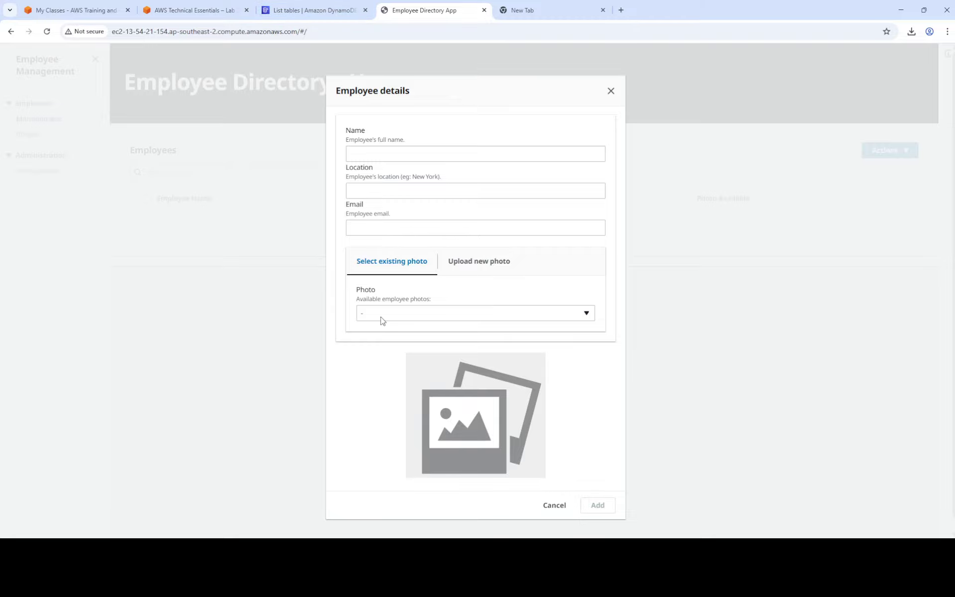
left_click(199, 10)
scroll(478, 292, "down", 2)
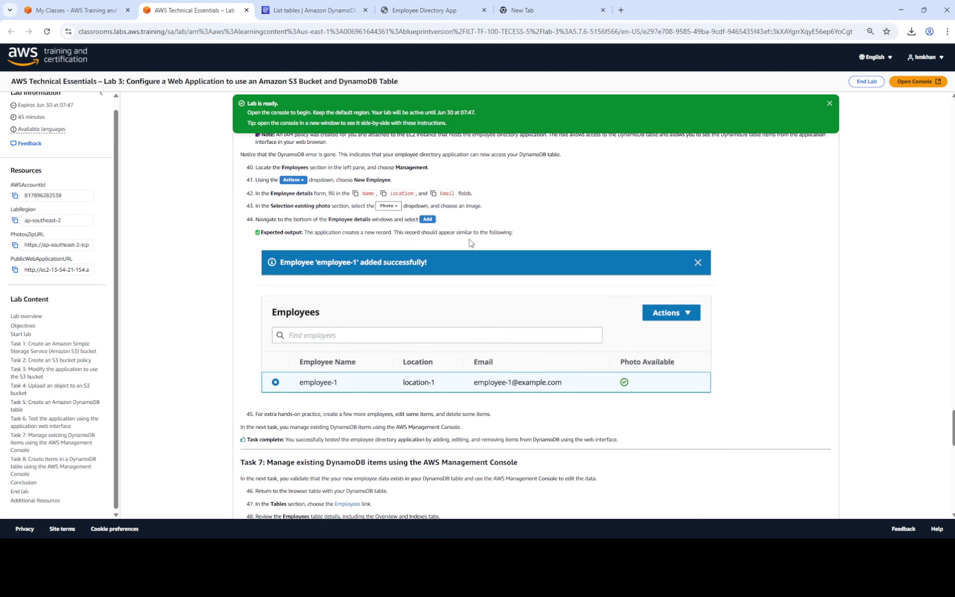
left_click(441, 6)
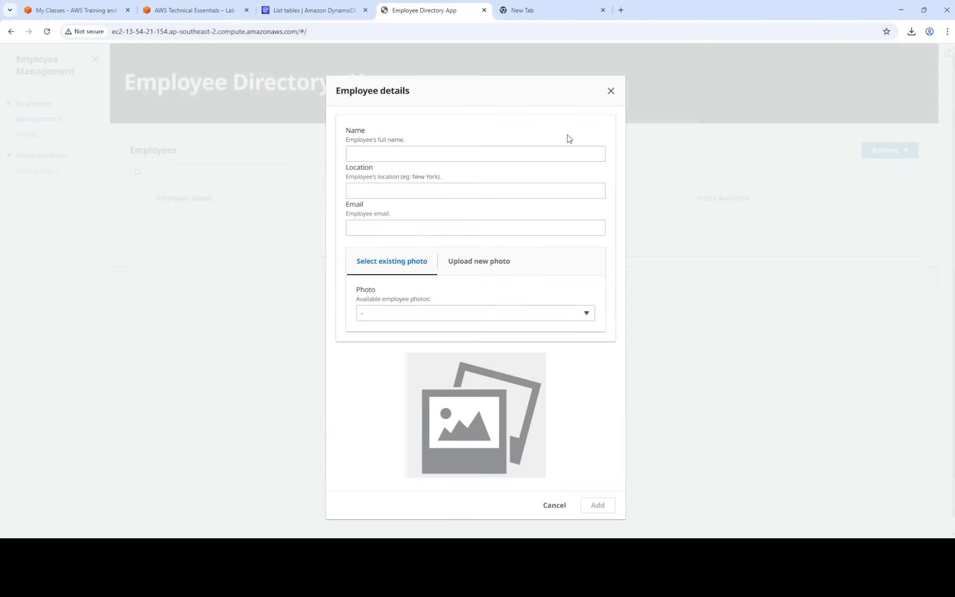
Fill in the employee's name, location Bahrain, and e-mail address.
left_click(459, 153)
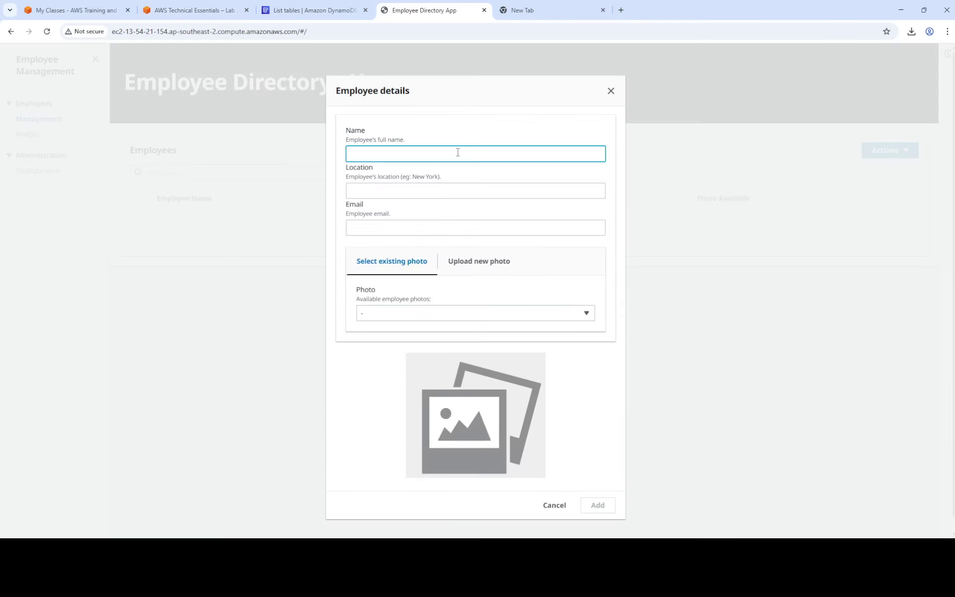
key("Tab")
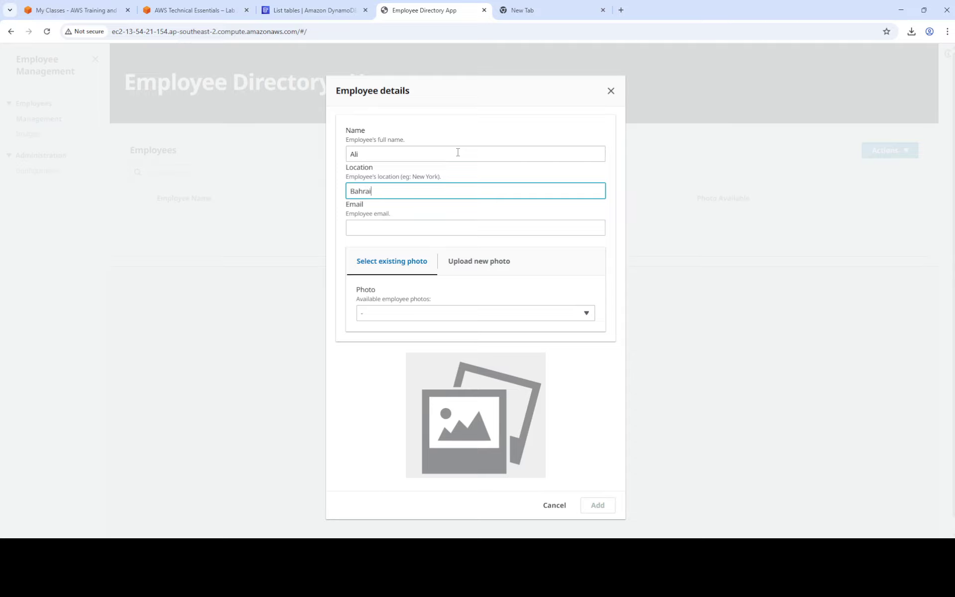
left_click(416, 220)
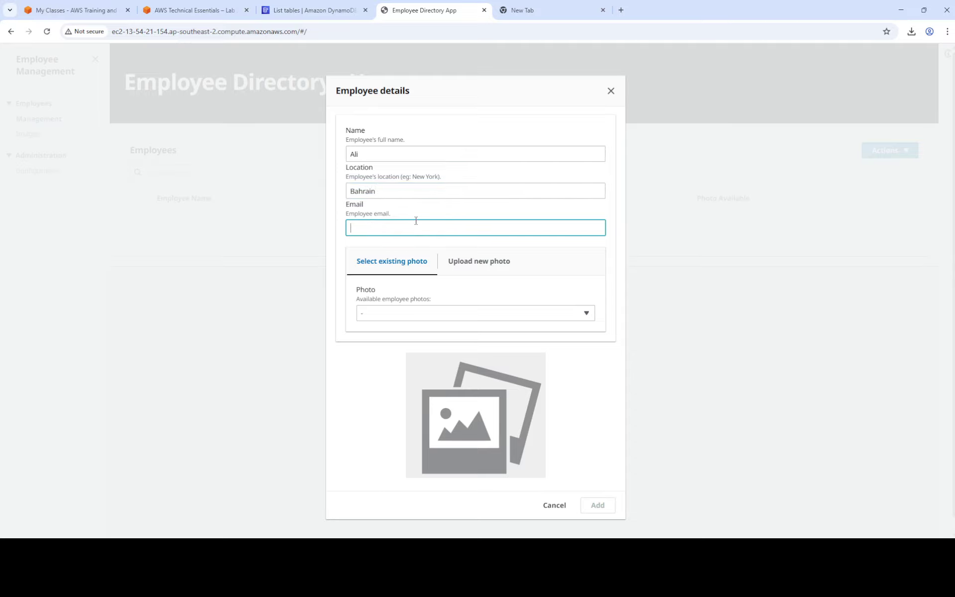
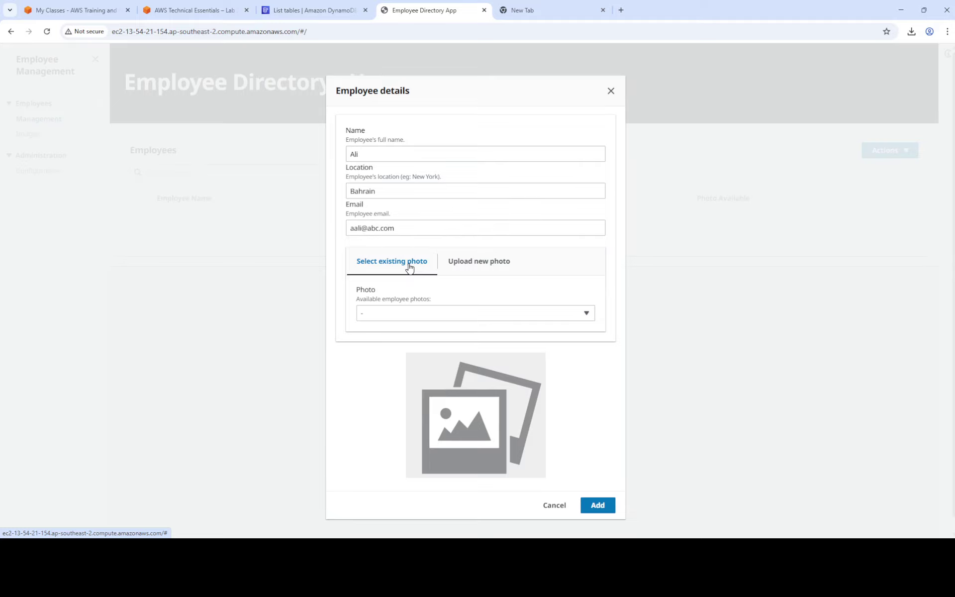
Pick employee-5.png as the photo and add the employee.
left_click(486, 317)
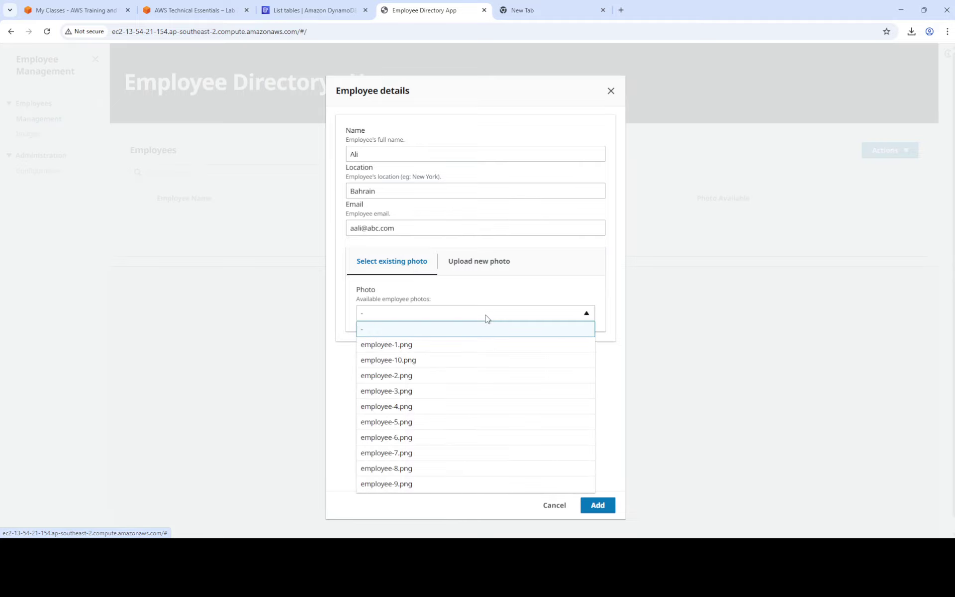
left_click(448, 375)
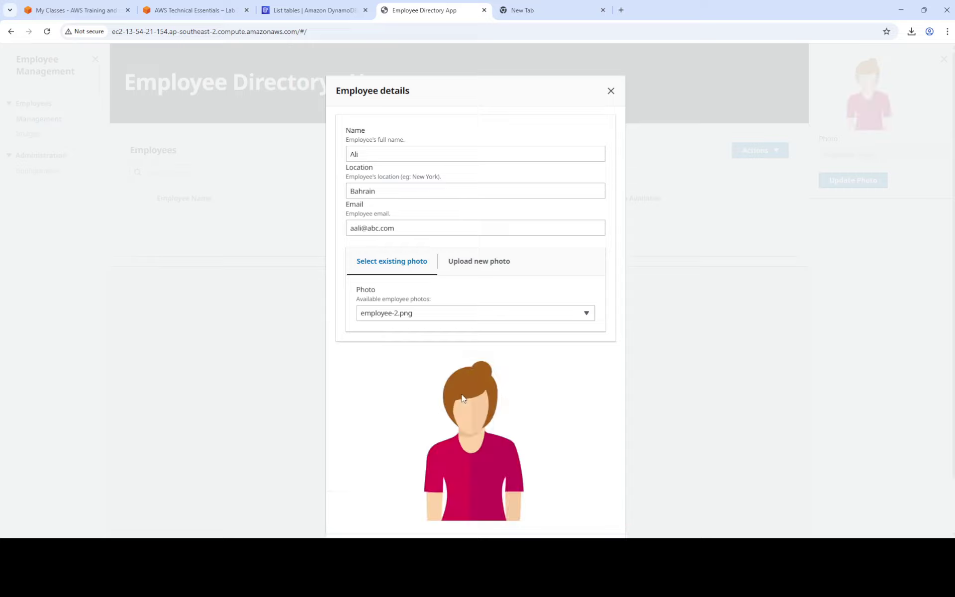
left_click(494, 317)
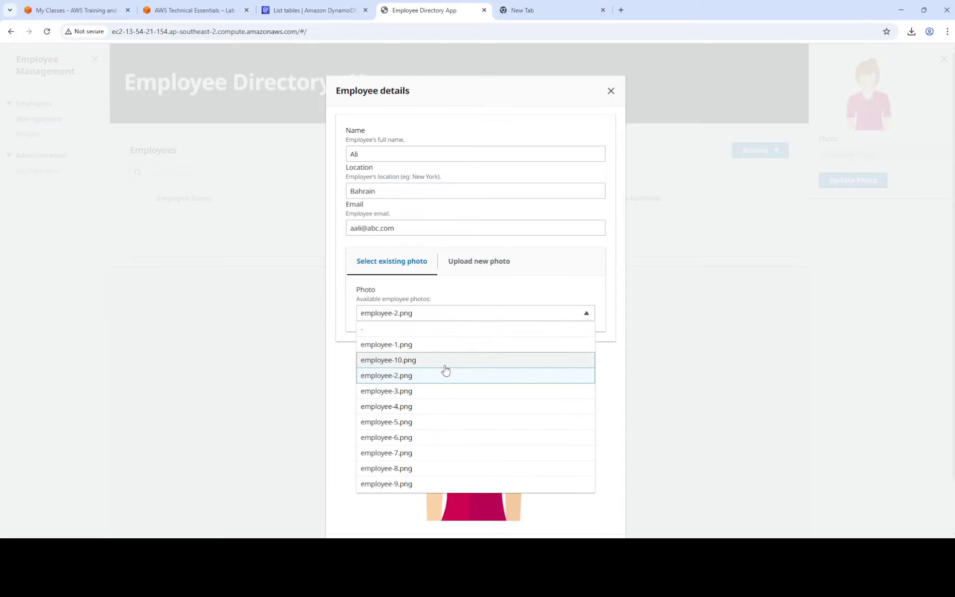
left_click(447, 363)
left_click(504, 317)
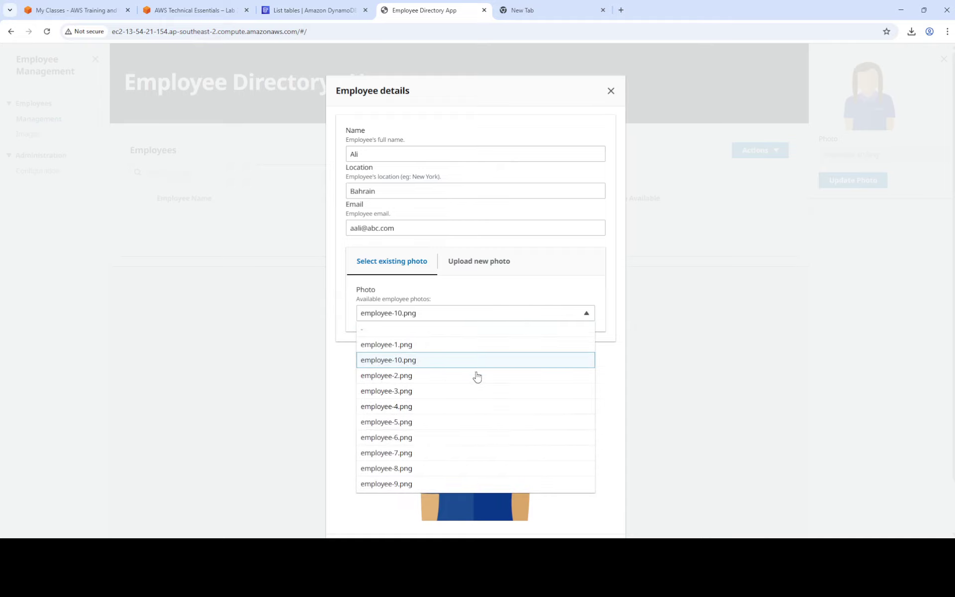
left_click(455, 420)
scroll(520, 421, "down", 2)
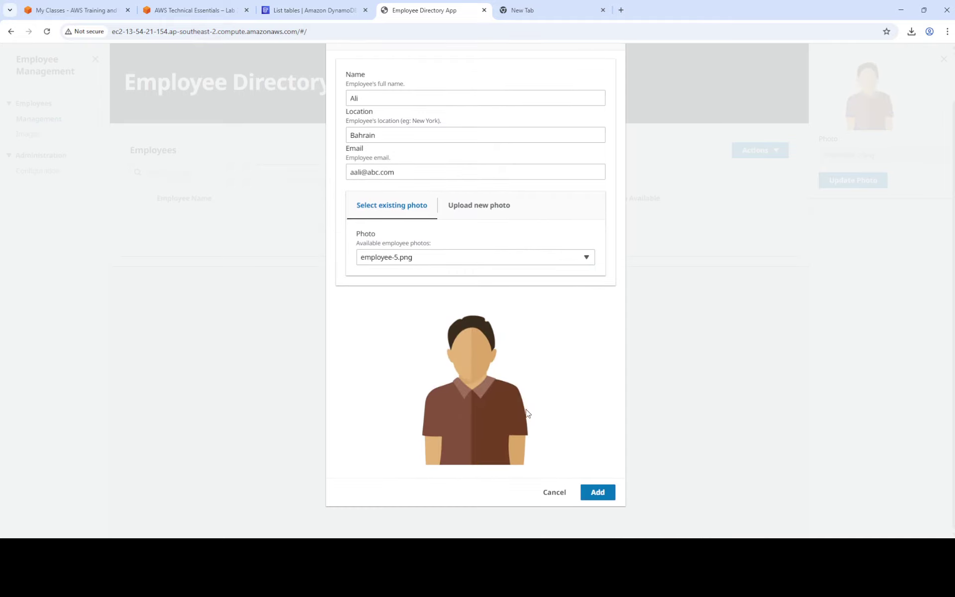
left_click(599, 493)
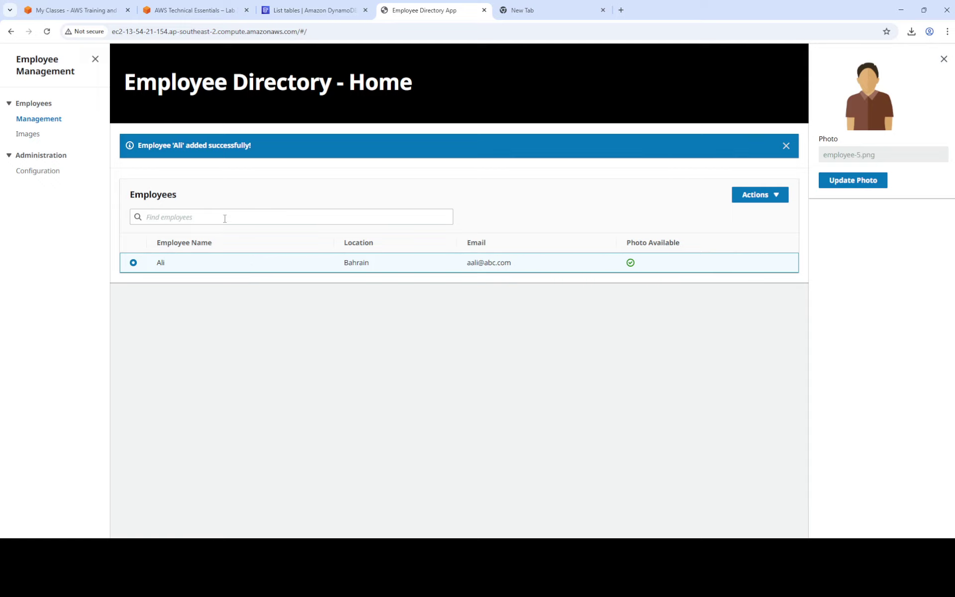
Scroll through the lab instructions following the new employee step.
left_click(195, 11)
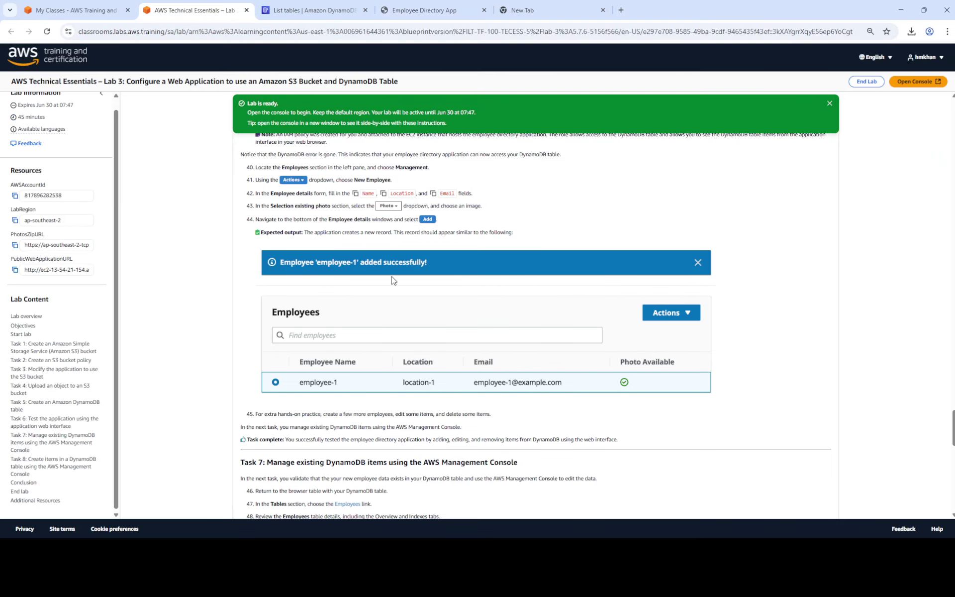
scroll(458, 273, "down", 1)
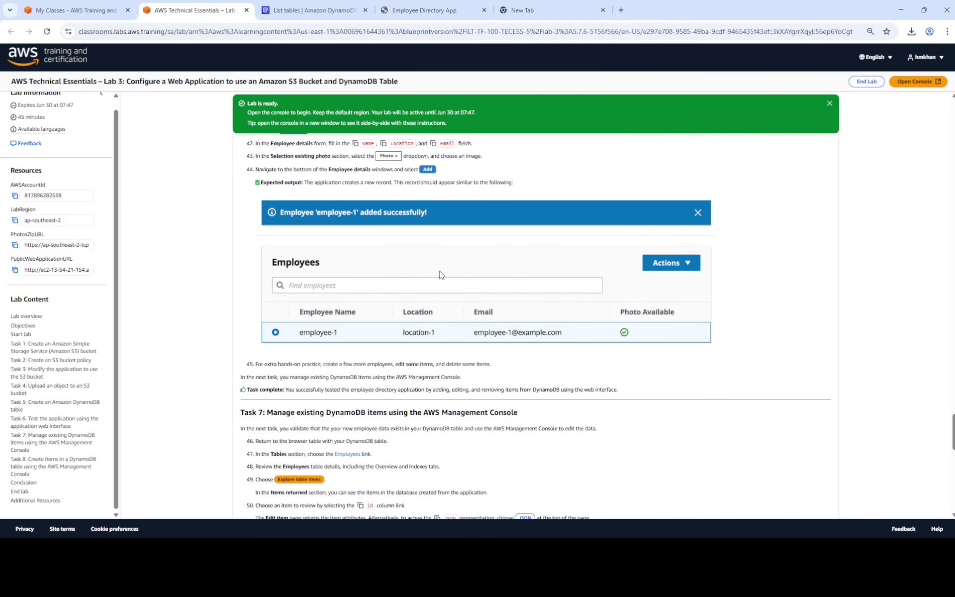
scroll(341, 327, "down", 1)
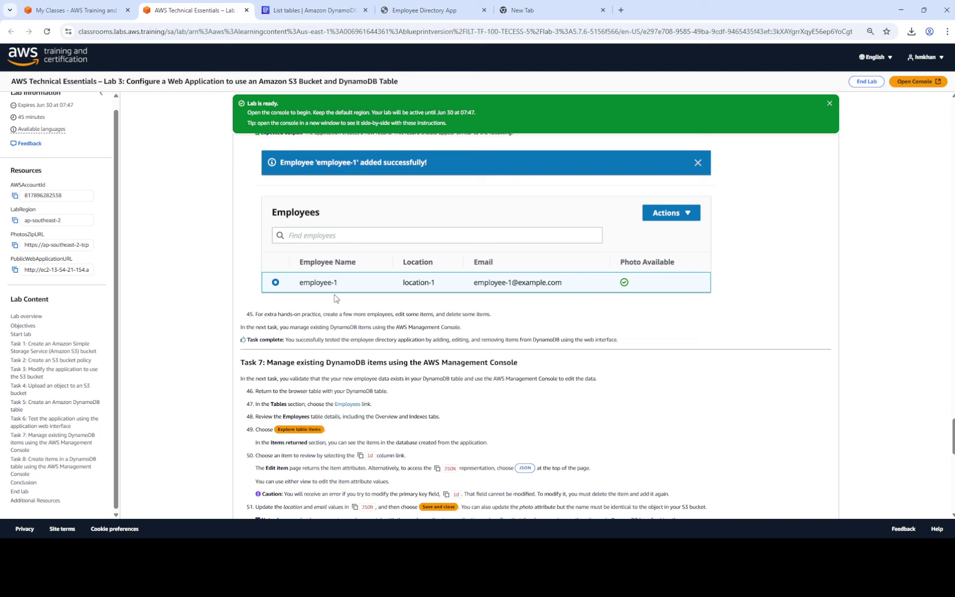
scroll(335, 299, "up", 2)
scroll(336, 298, "up", 2)
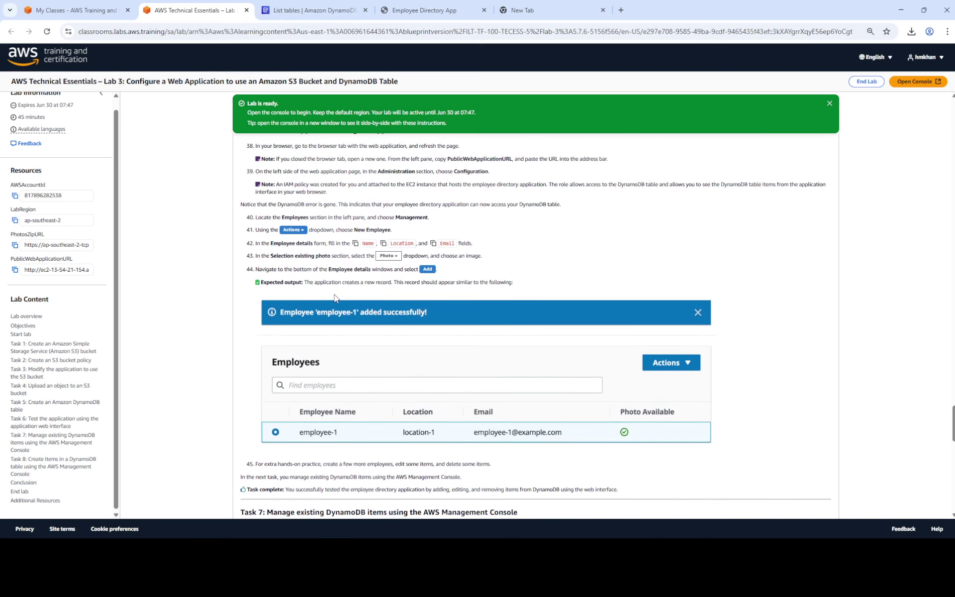
scroll(335, 296, "down", 4)
scroll(335, 295, "down", 3)
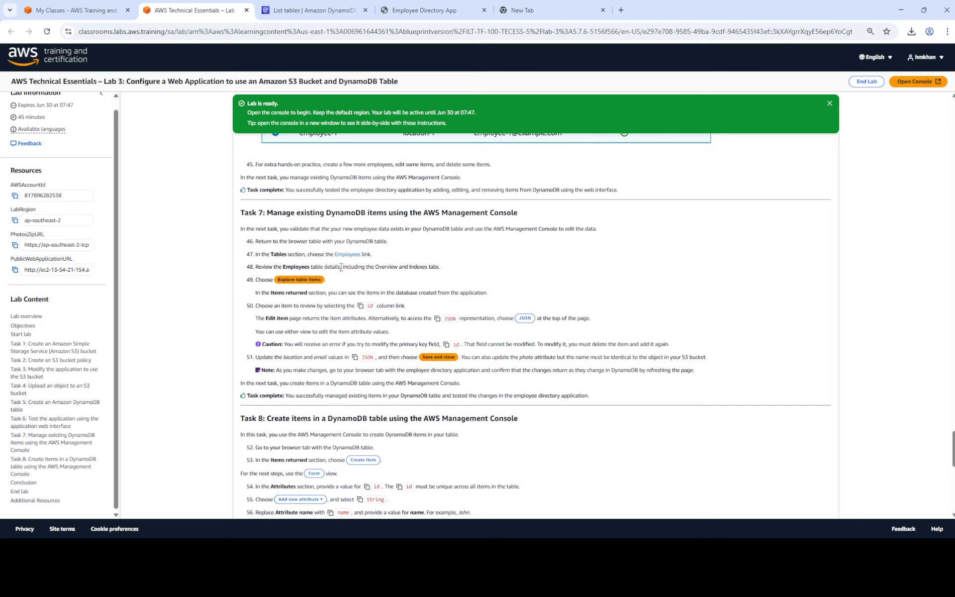
Check the employee list in the directory app, then scroll the lab to Task 7.
left_click(412, 13)
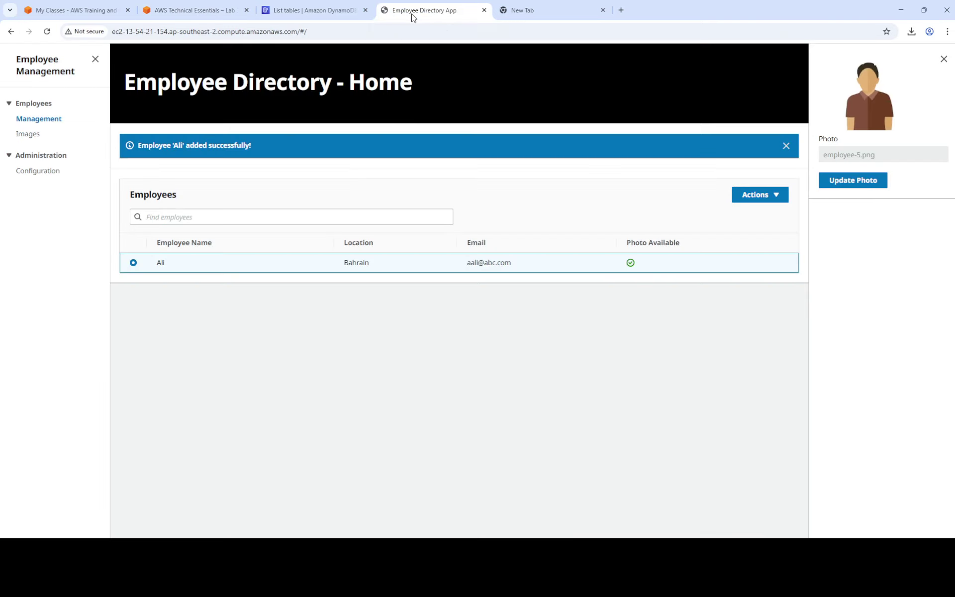
left_click(194, 7)
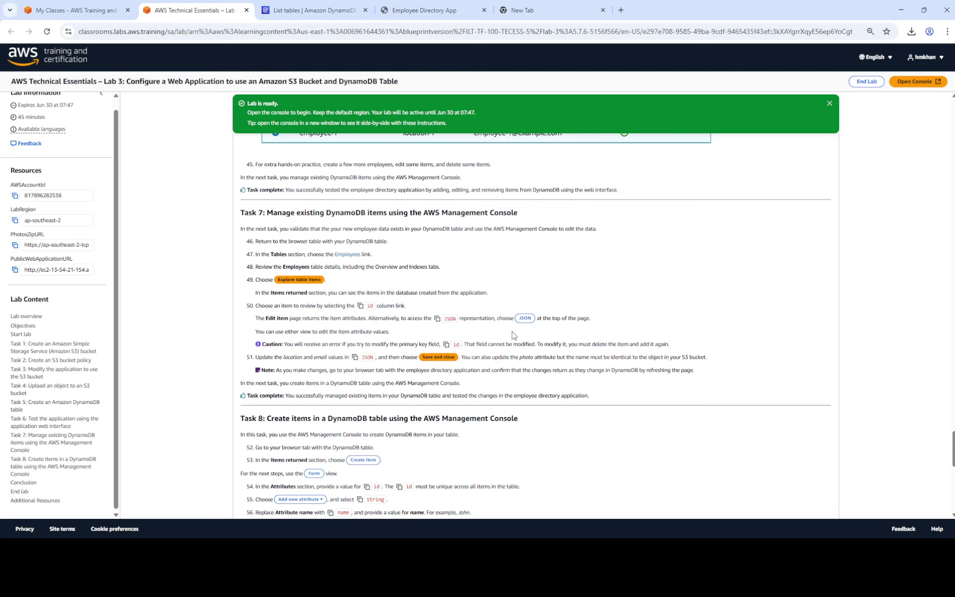
scroll(514, 336, "down", 2)
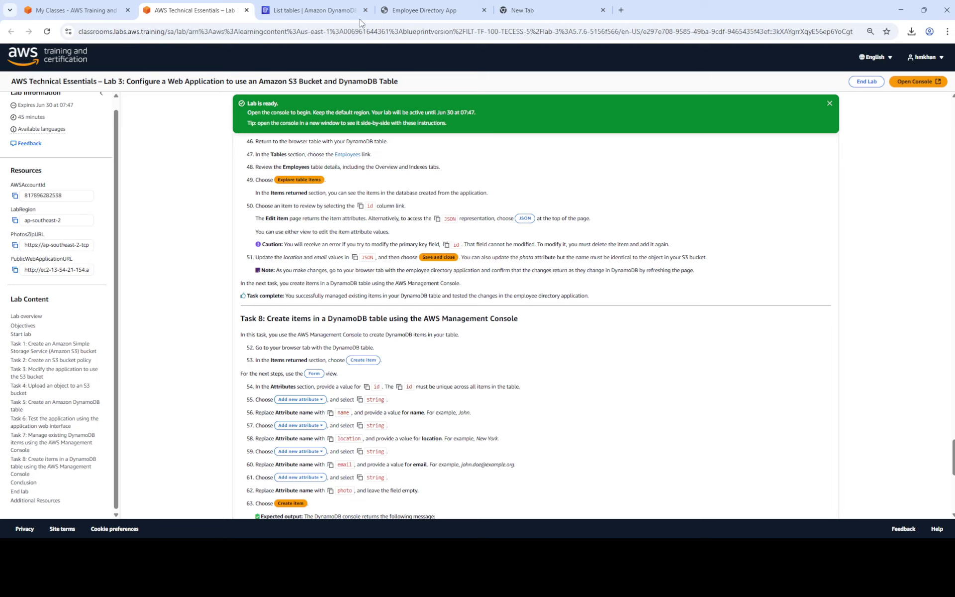
left_click(409, 9)
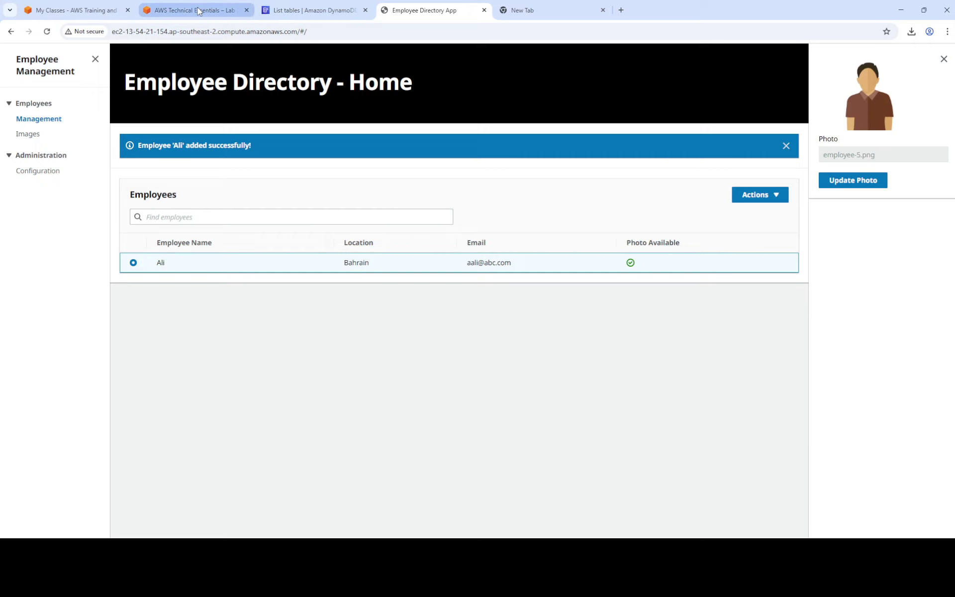
mouse_move(199, 11)
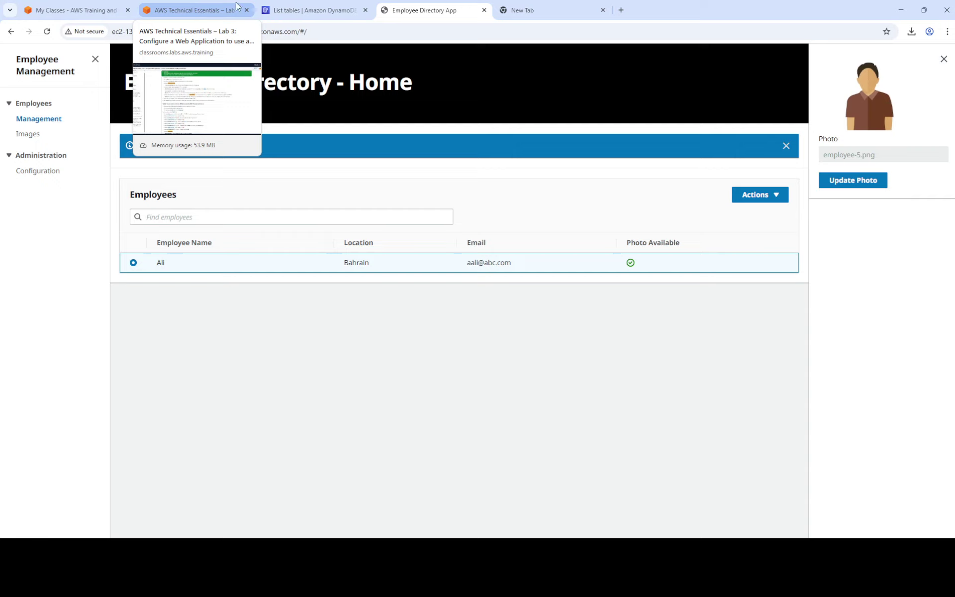
left_click(189, 11)
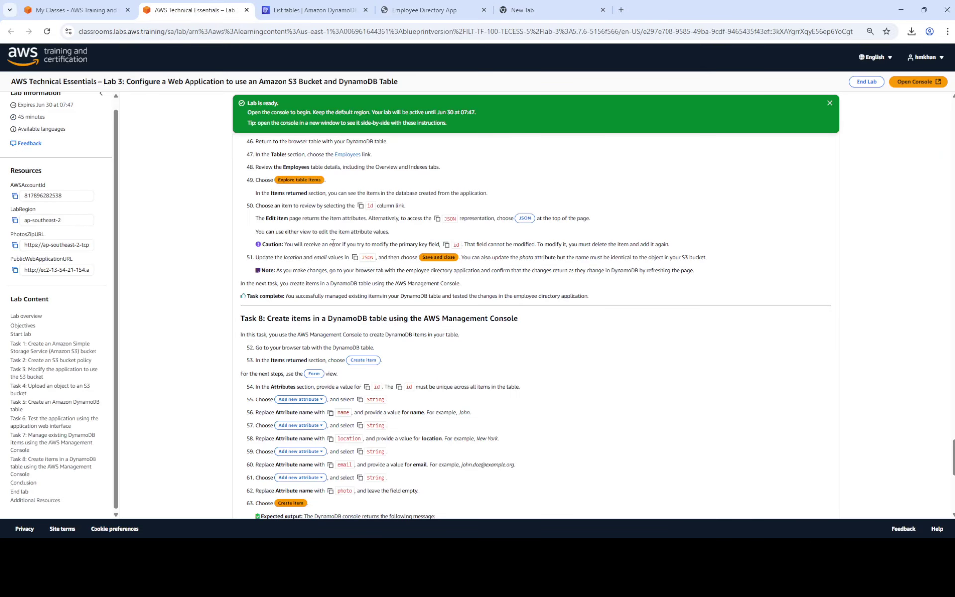
scroll(319, 228, "up", 2)
scroll(326, 226, "down", 1)
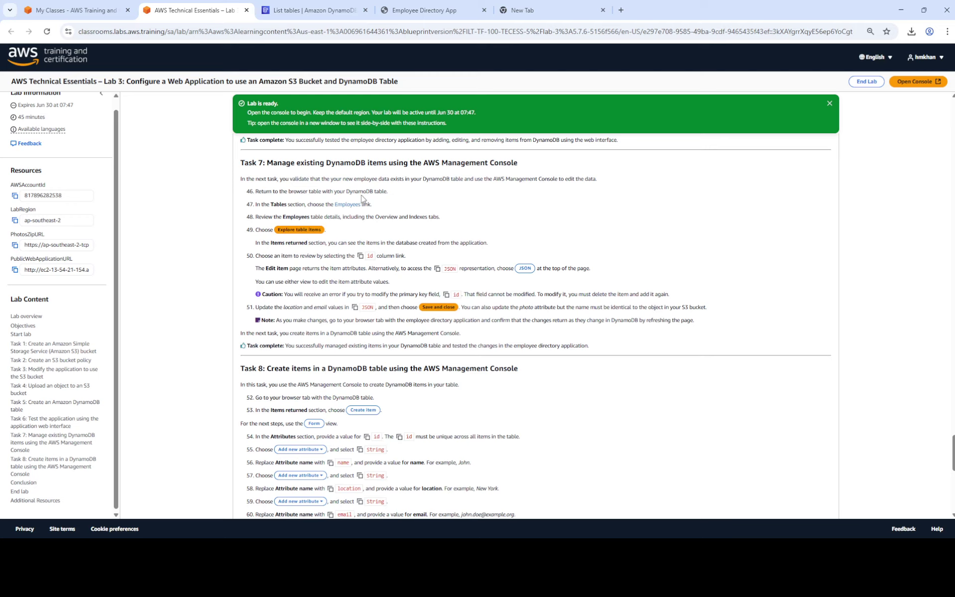
left_click(305, 17)
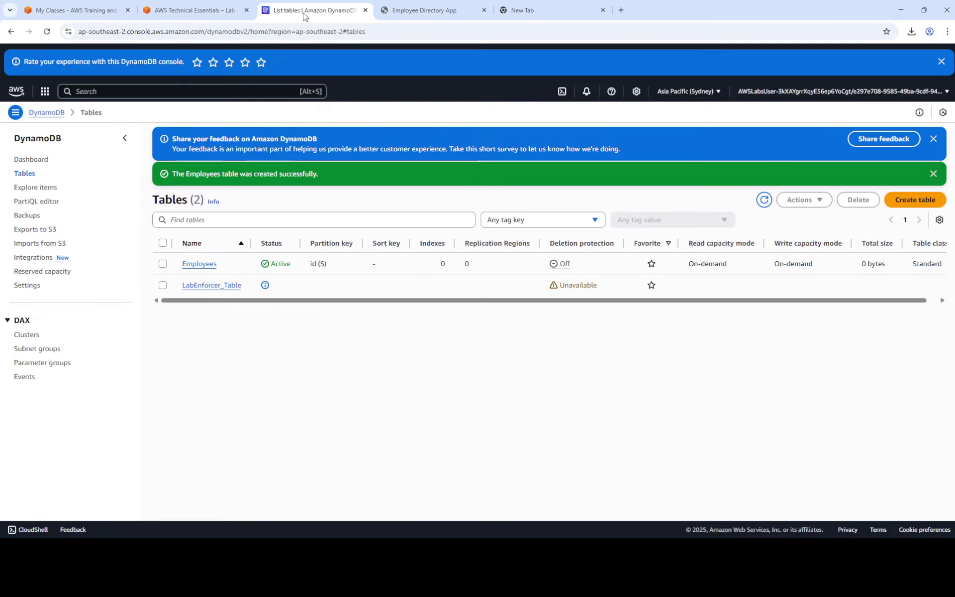
left_click(198, 268)
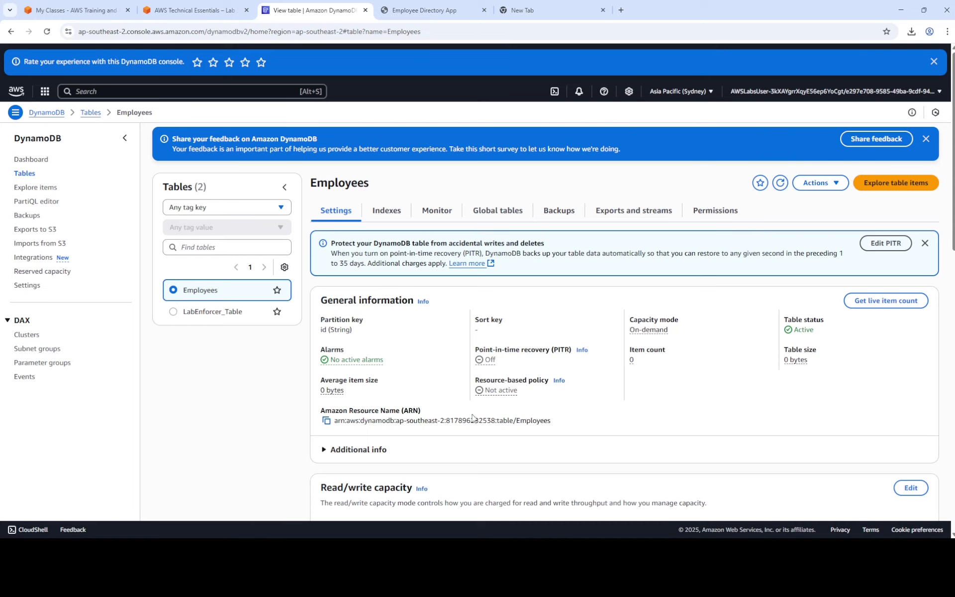
scroll(497, 348, "down", 10)
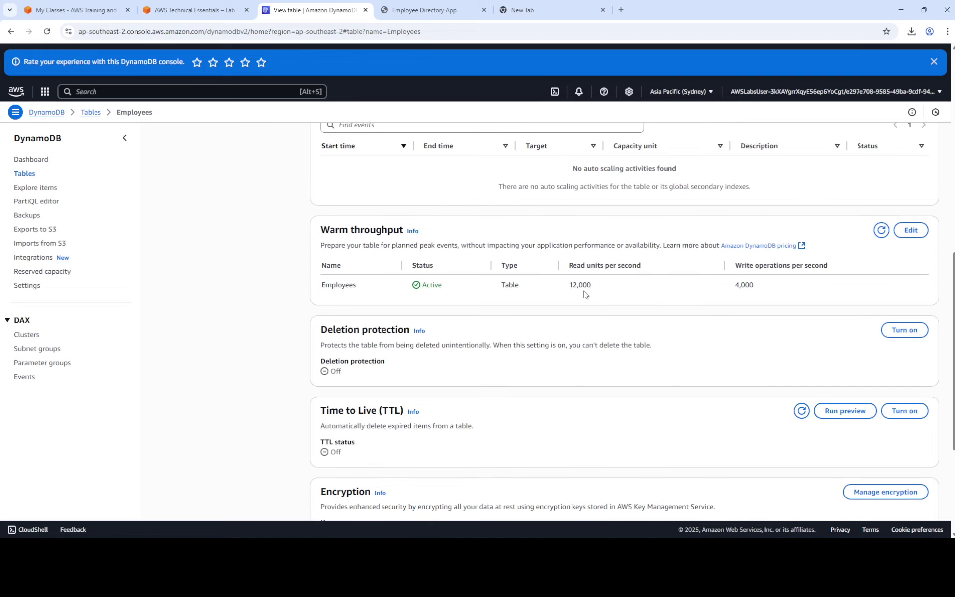
scroll(557, 326, "down", 4)
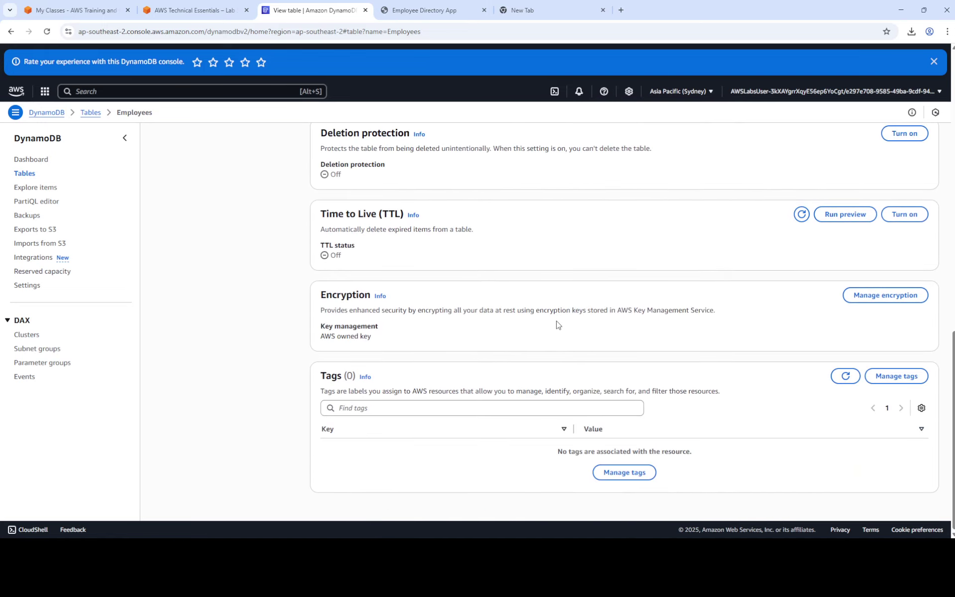
left_click(192, 12)
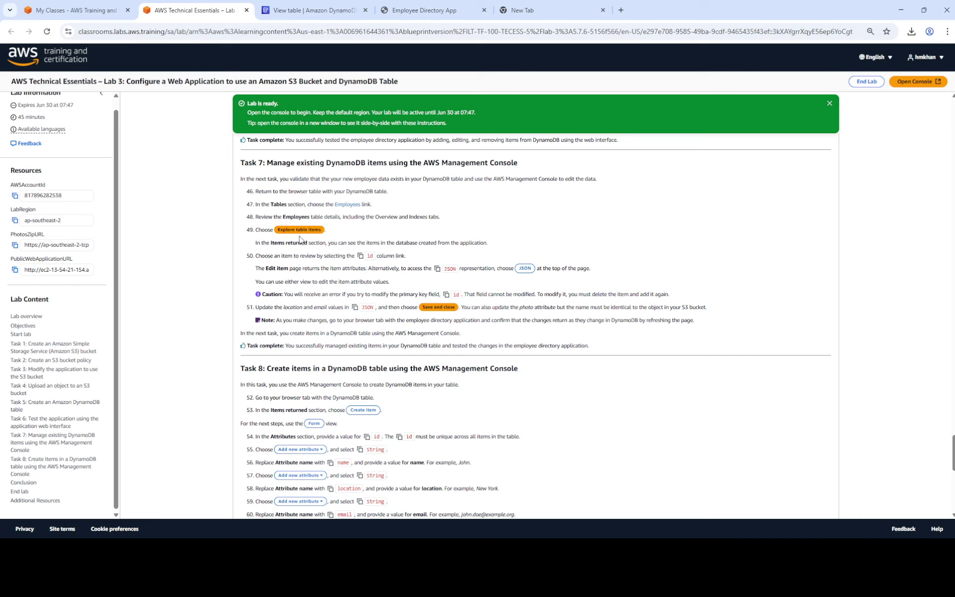
left_click(291, 11)
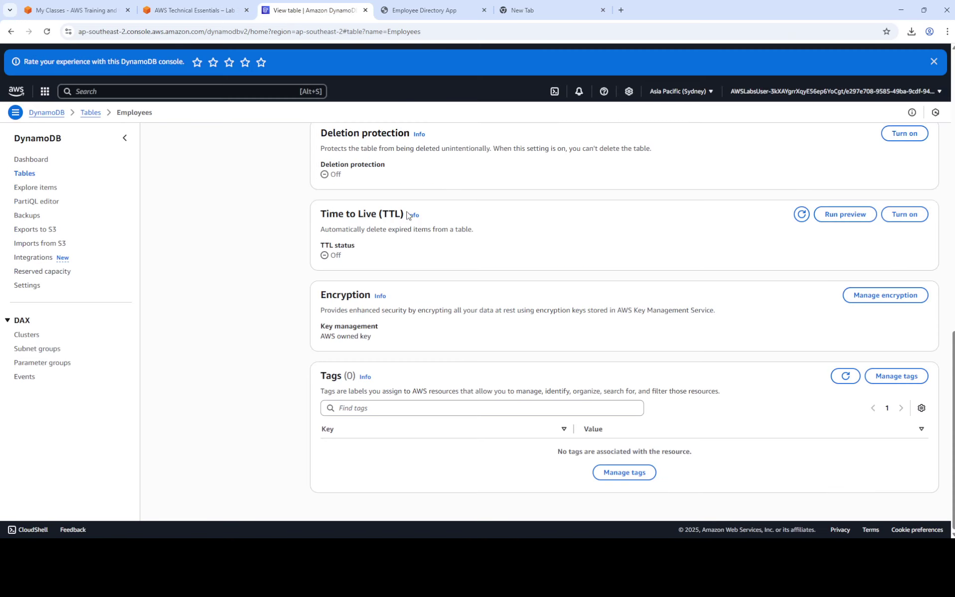
scroll(403, 213, "up", 10)
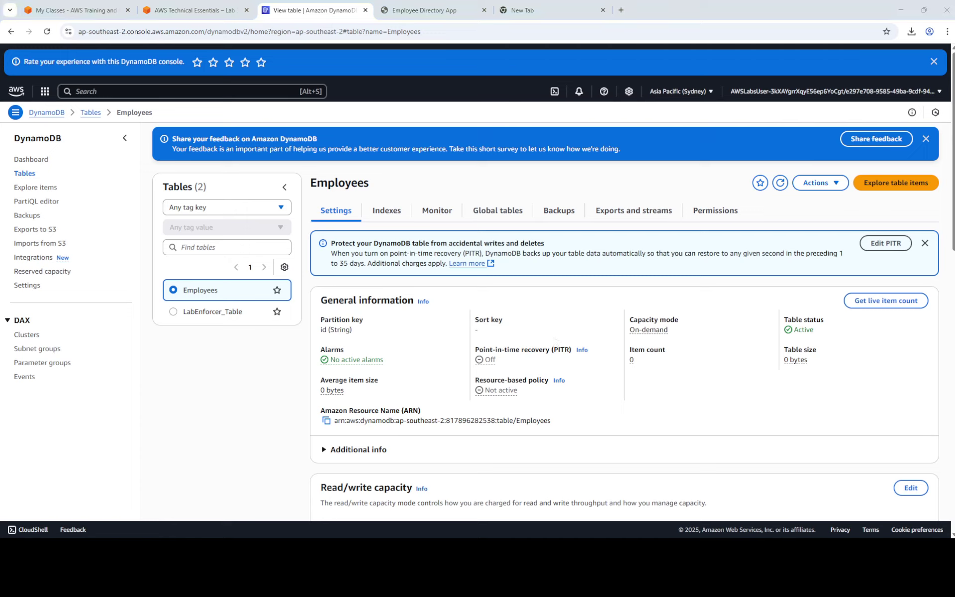
Scan the Employees table to list its single item, the Bahrain employee with employee-5.png.
left_click(902, 191)
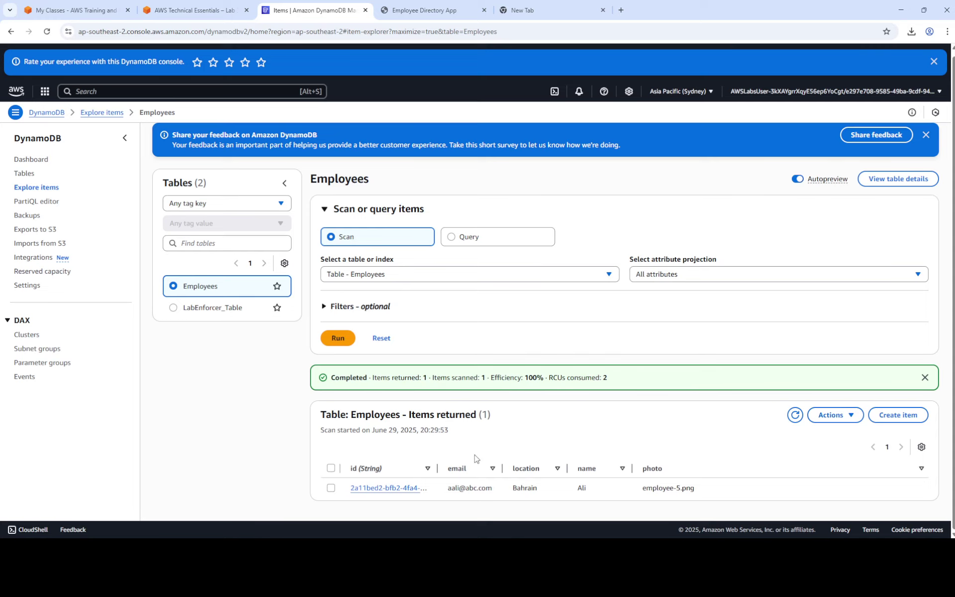
mouse_move(455, 495)
mouse_move(391, 499)
left_click(201, 12)
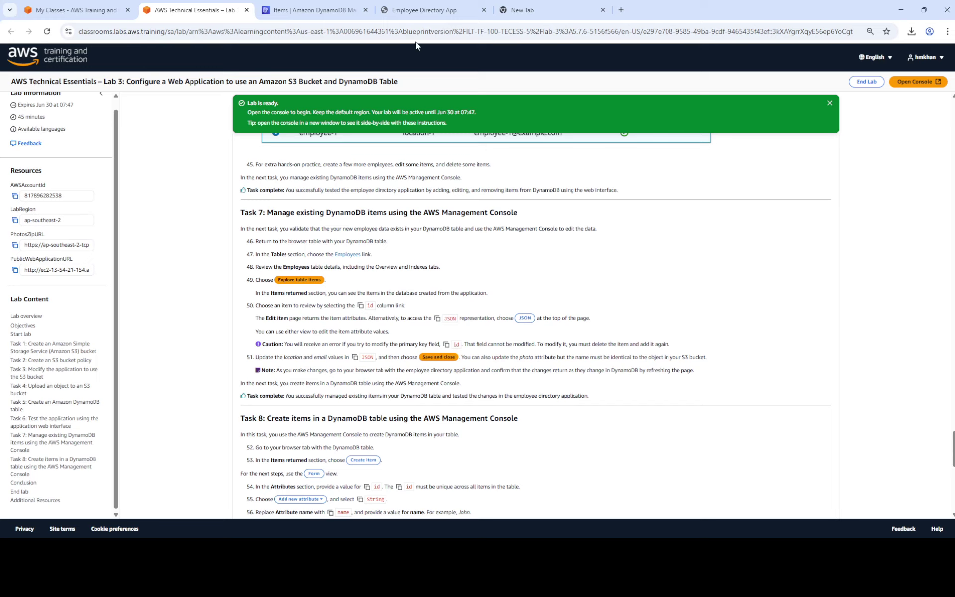
left_click(424, 10)
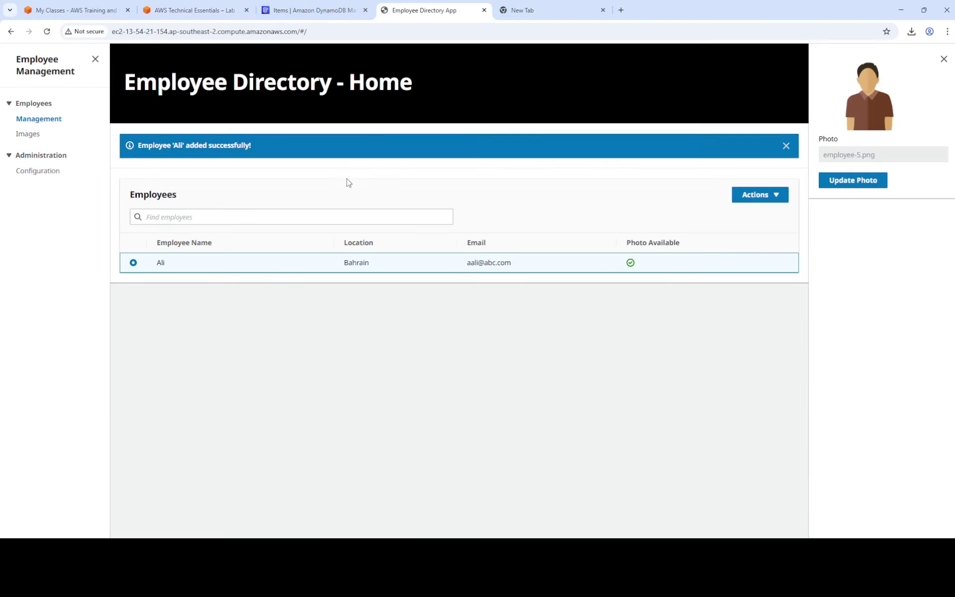
left_click(311, 10)
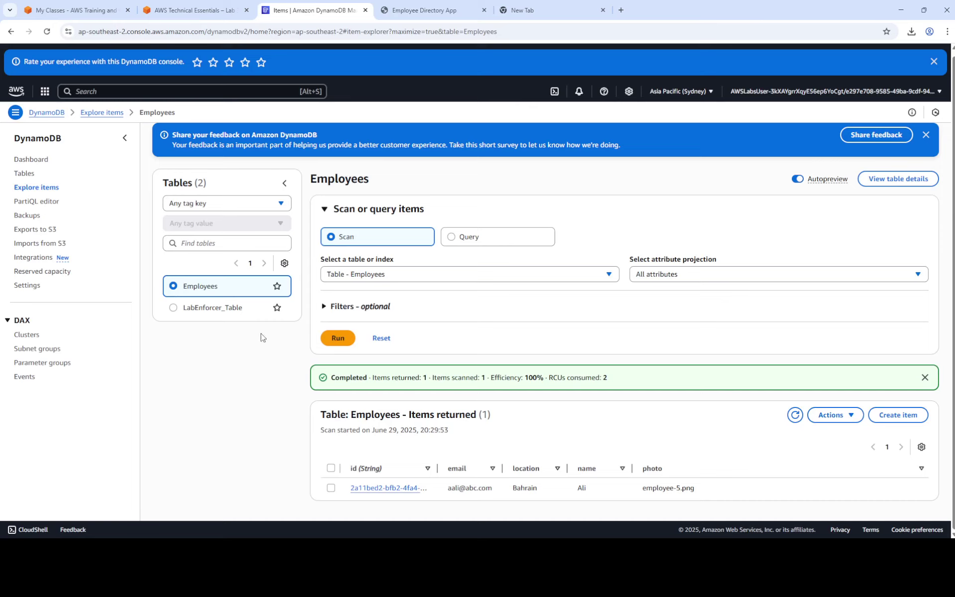
Open the employee item for editing and switch its attributes to JSON view.
left_click(364, 489)
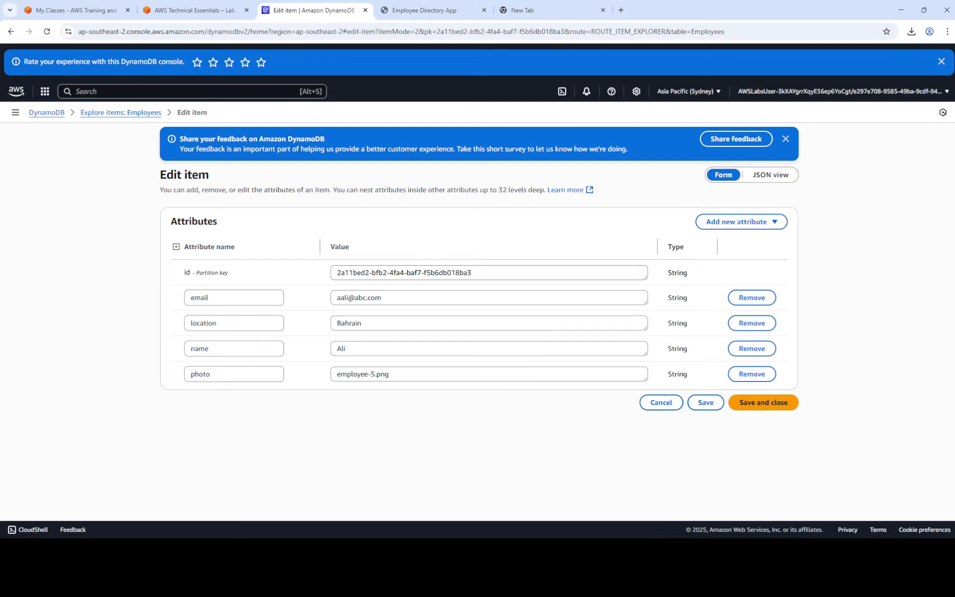
key("ctrl+shift+Tab")
left_click(291, 10)
left_click(391, 321)
double_click(390, 321)
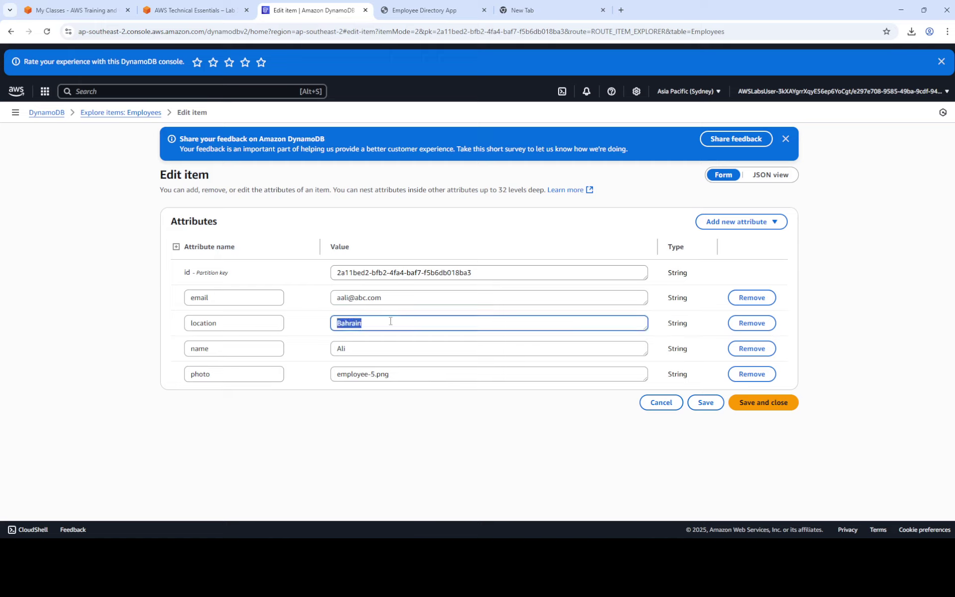
left_click(768, 178)
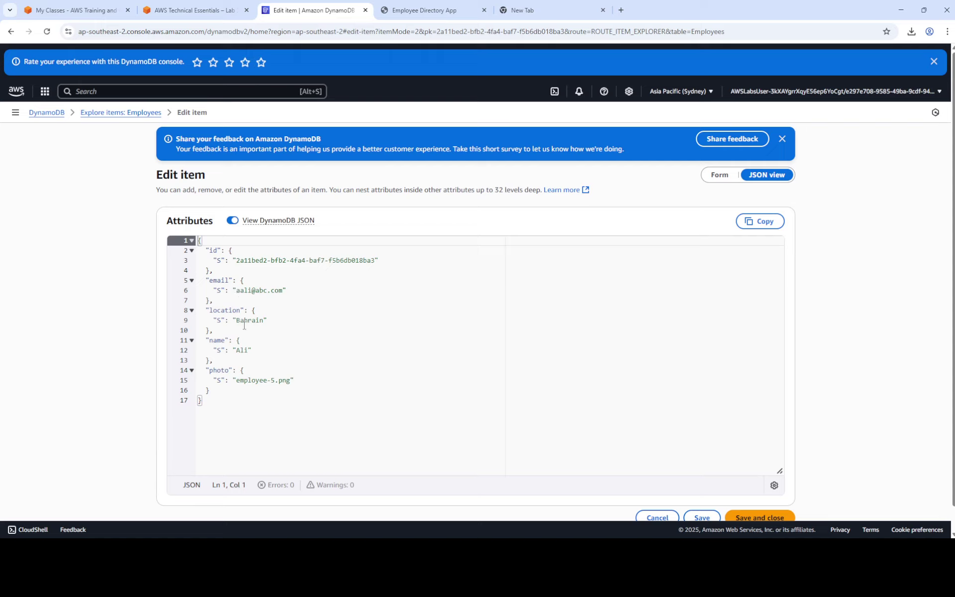
Replace the name value and the e-mail prefix before the @ with the new employee name.
left_click_drag(236, 351, 245, 352)
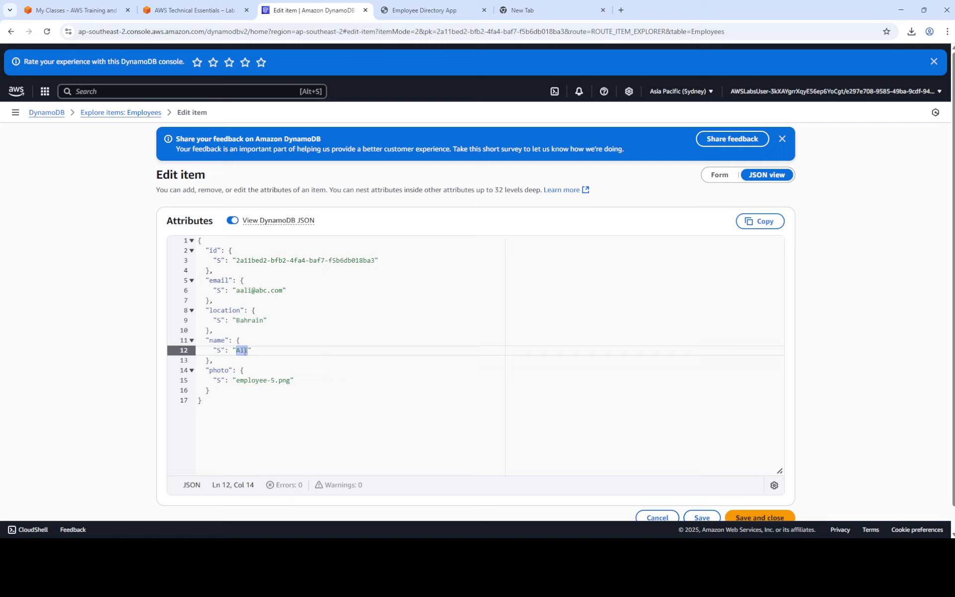
type("Ahmad")
left_click_drag(251, 290, 236, 290)
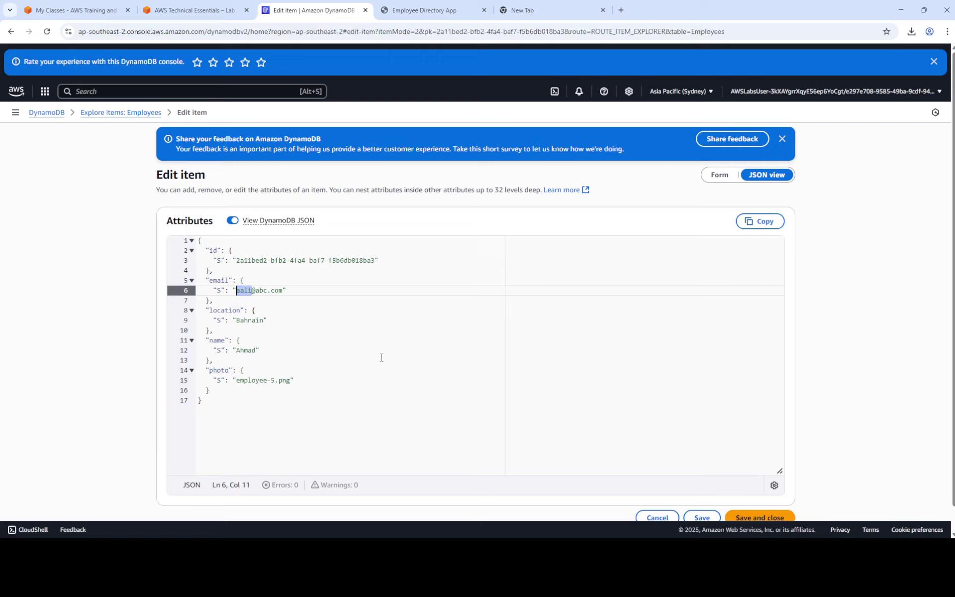
type("Ahmad")
Save the edited item and reload the Employee Directory app to show the updated name and e-mail.
left_click(771, 518)
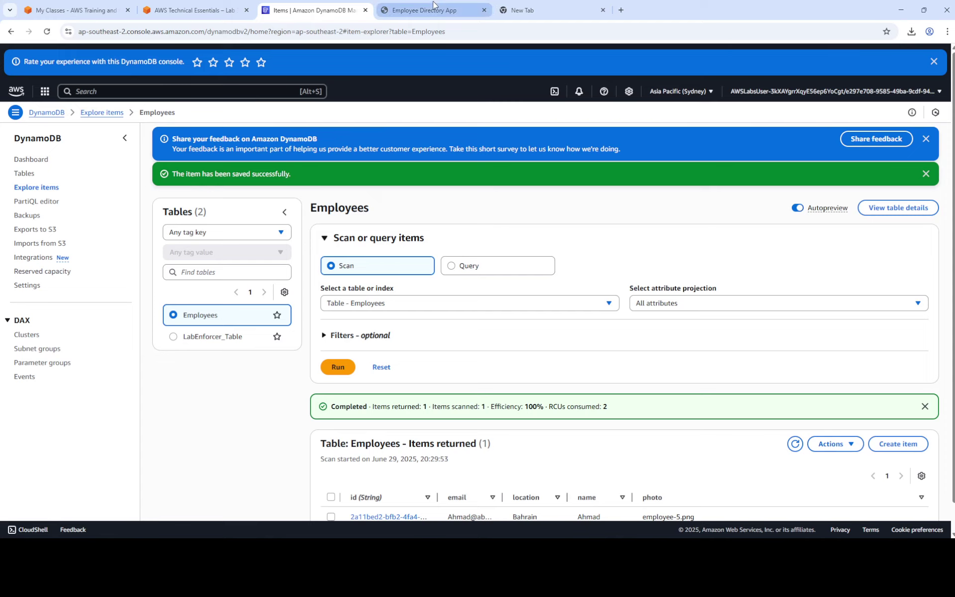
left_click(413, 10)
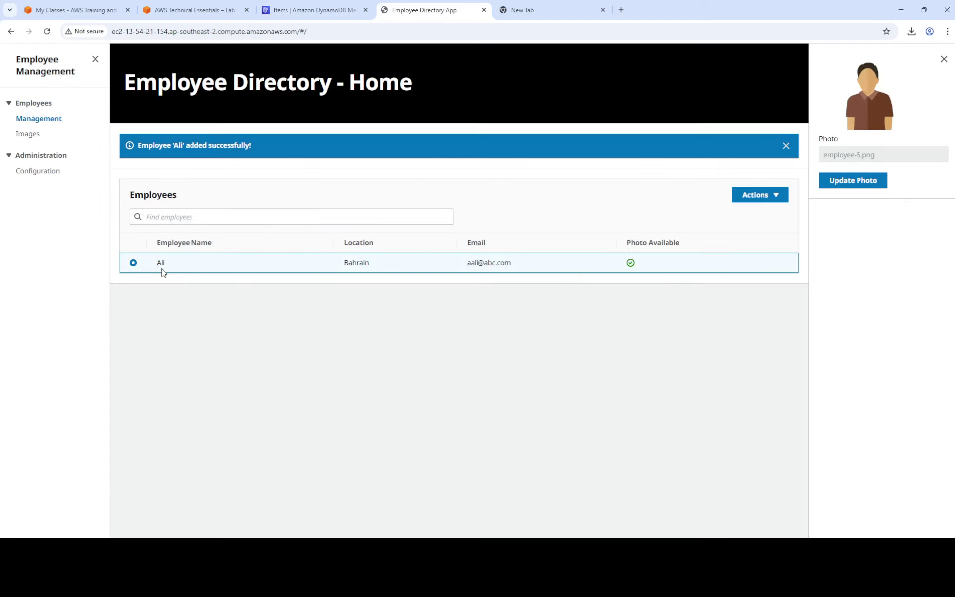
left_click(48, 33)
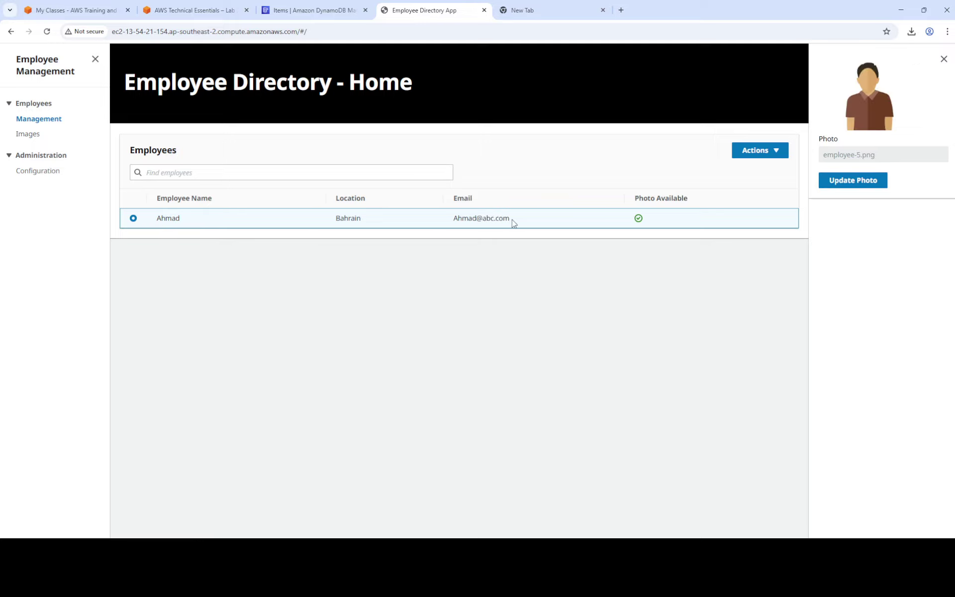
Recheck the updated employee list, then scroll the lab instructions to Task 8.
left_click(201, 7)
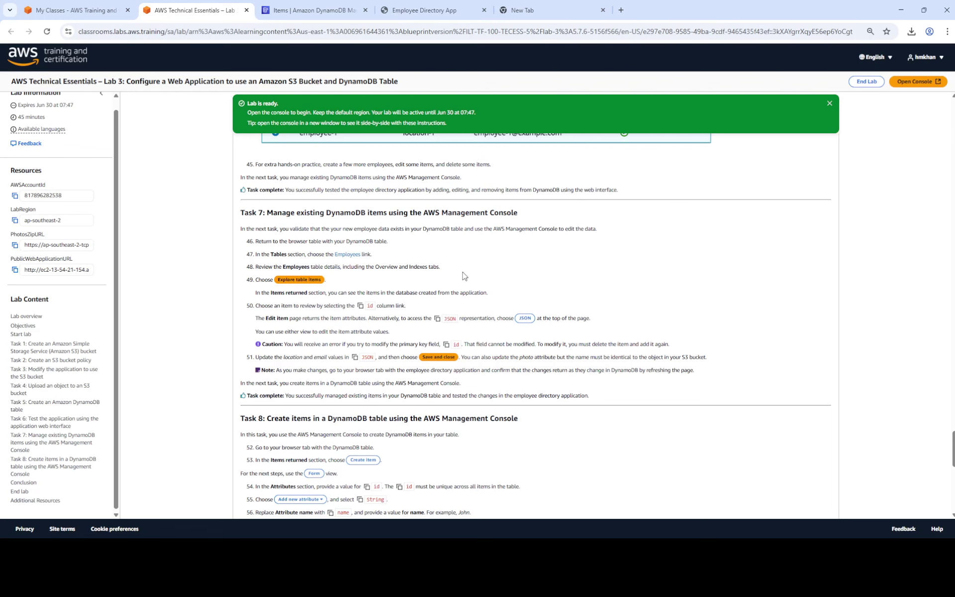
left_click(409, 12)
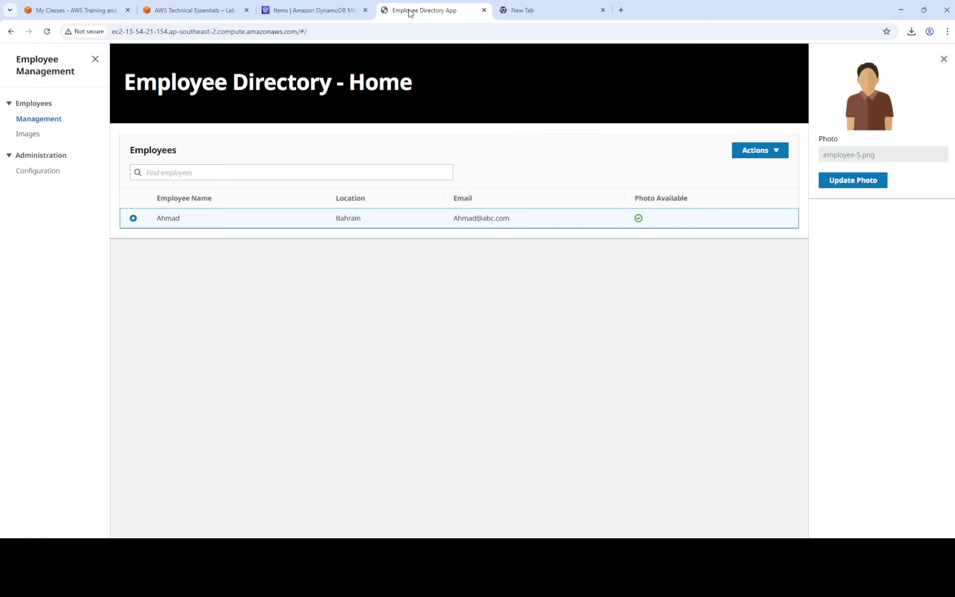
left_click(204, 10)
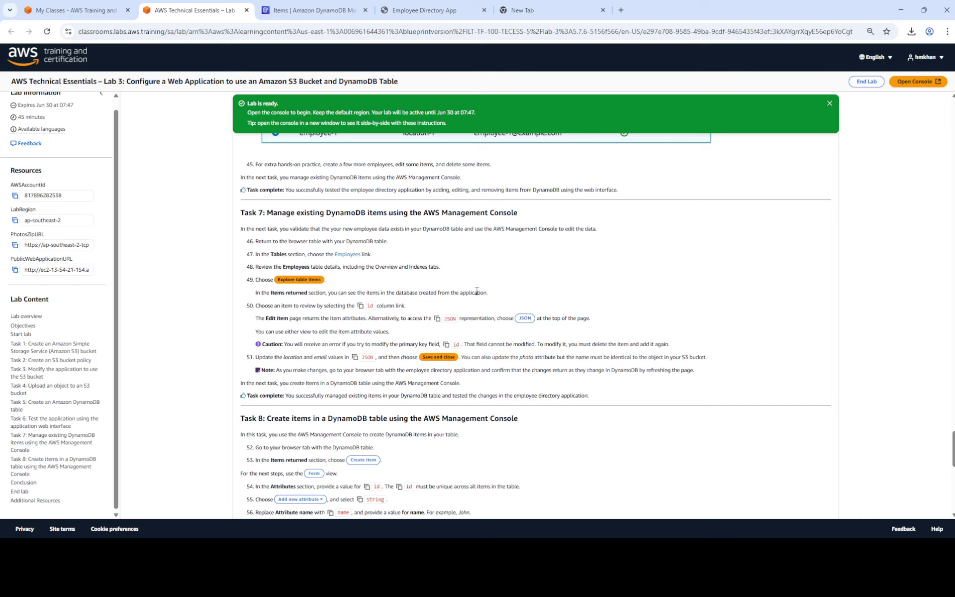
scroll(440, 279, "down", 4)
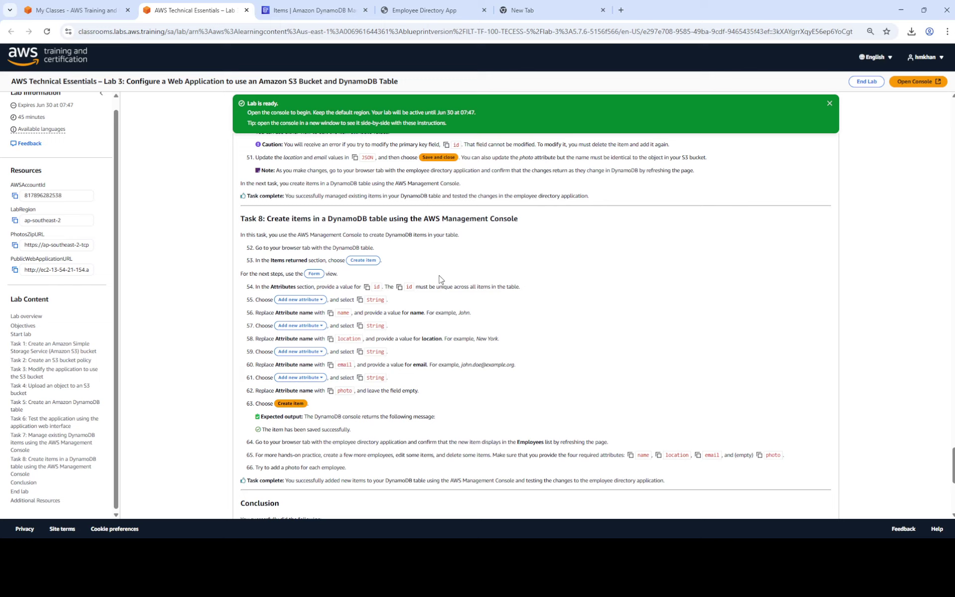
scroll(440, 279, "up", 4)
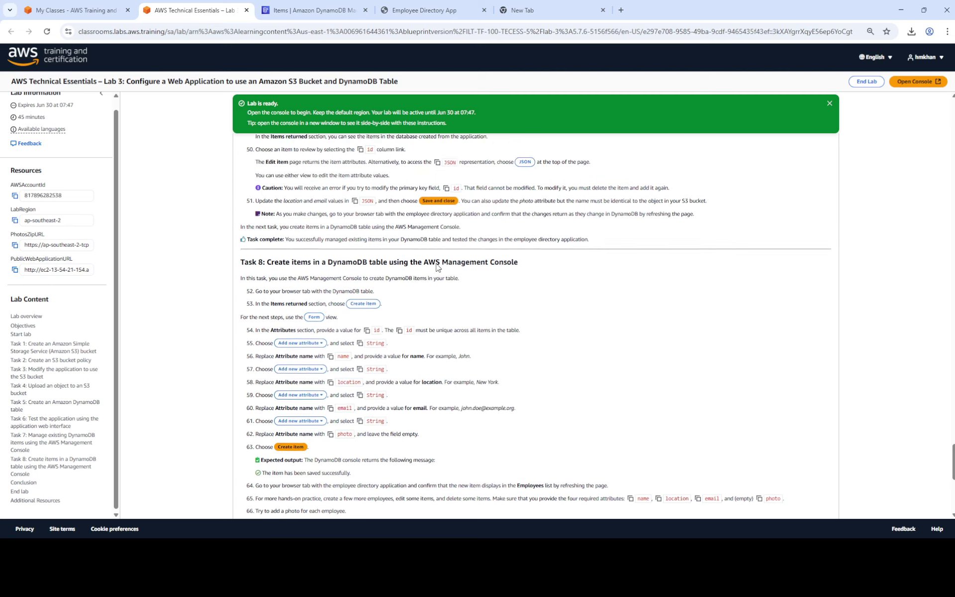
scroll(431, 263, "down", 2)
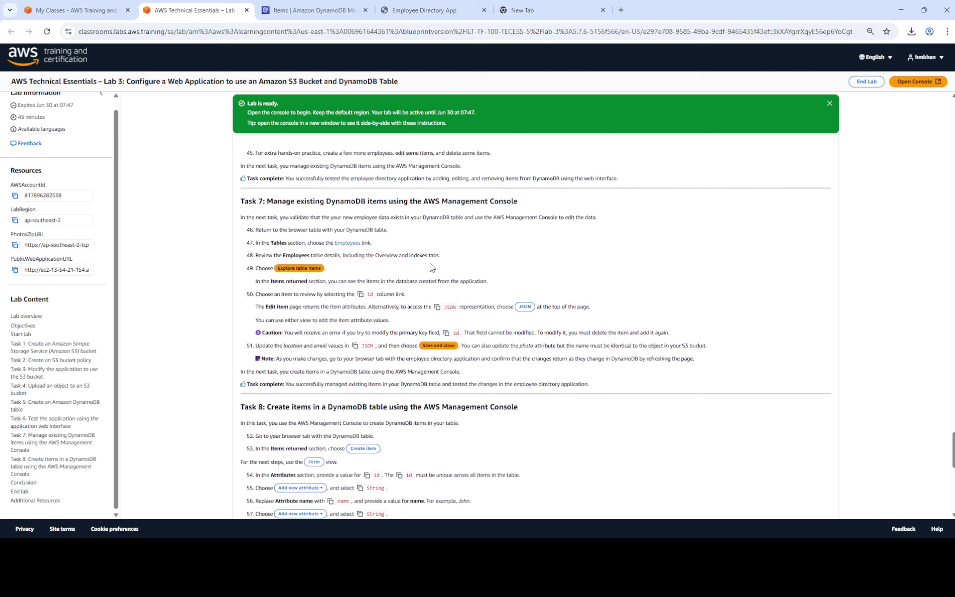
scroll(351, 360, "down", 3)
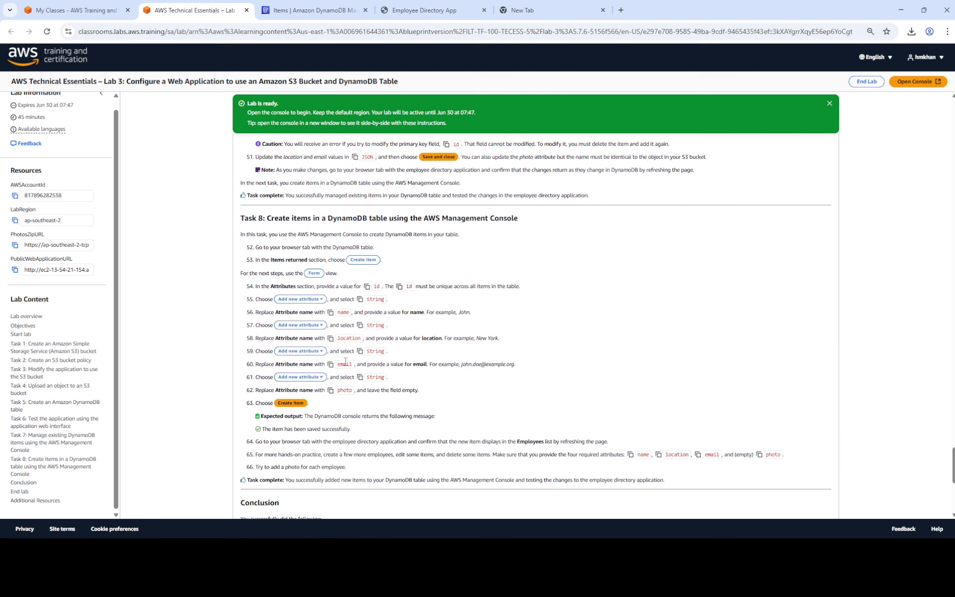
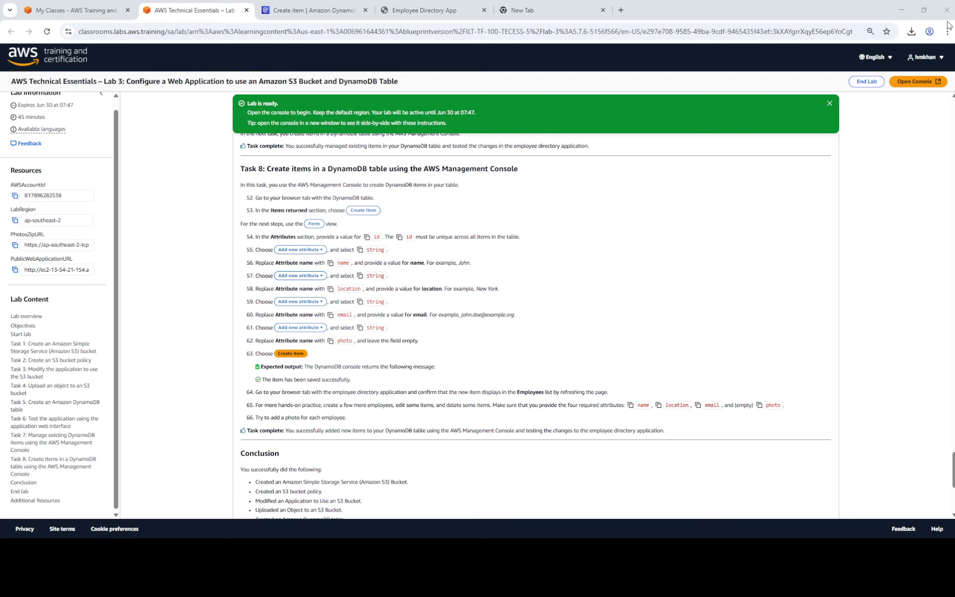
In DynamoDB, select the Employees table and start a new item from its Actions menu.
key("ctrl+Tab")
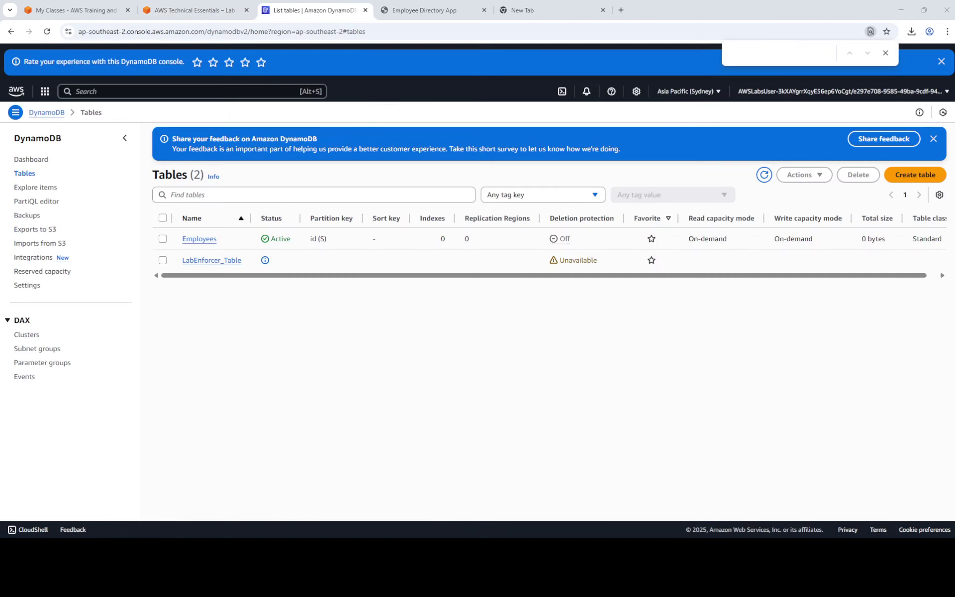
left_click(201, 237)
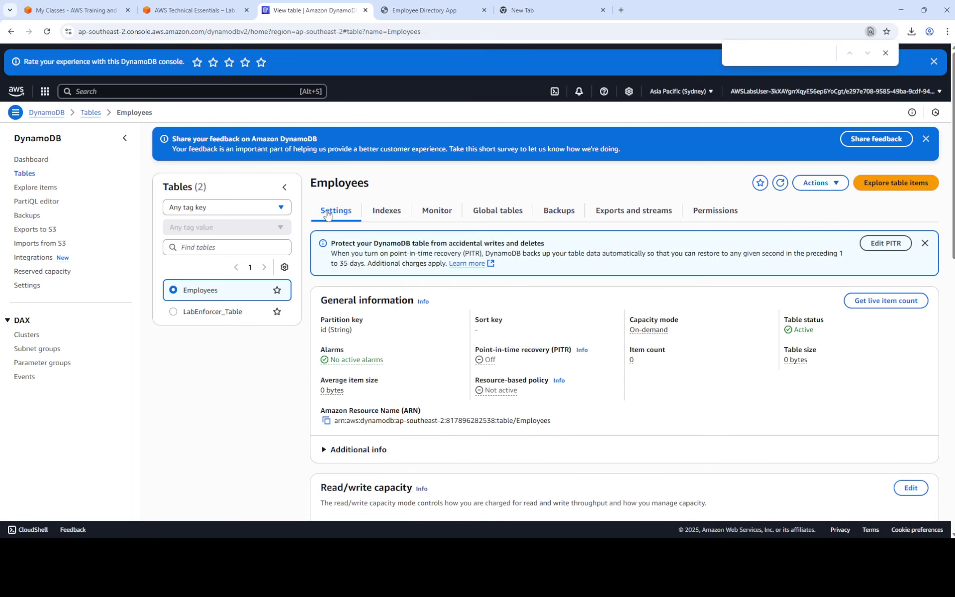
left_click(820, 183)
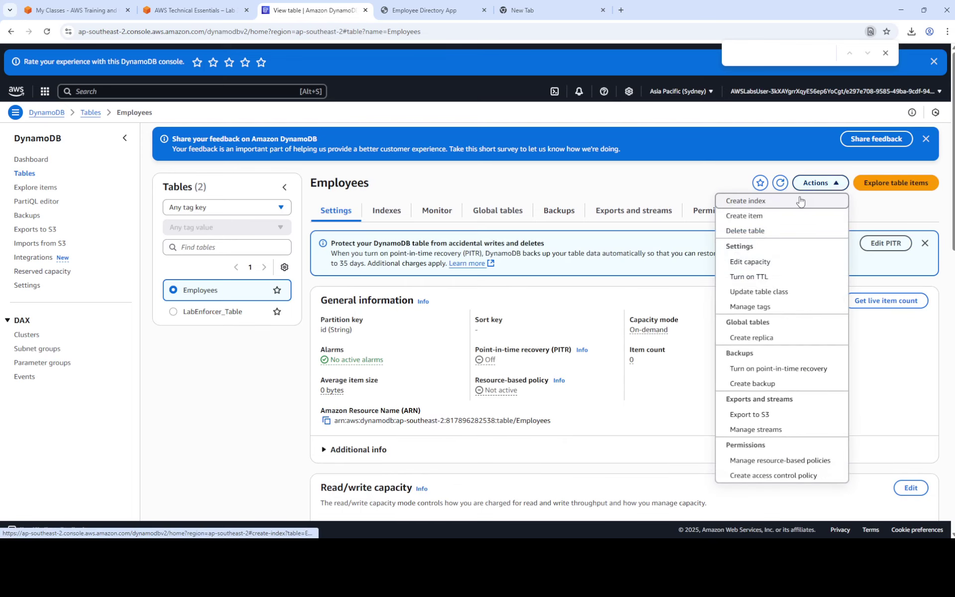
left_click(773, 219)
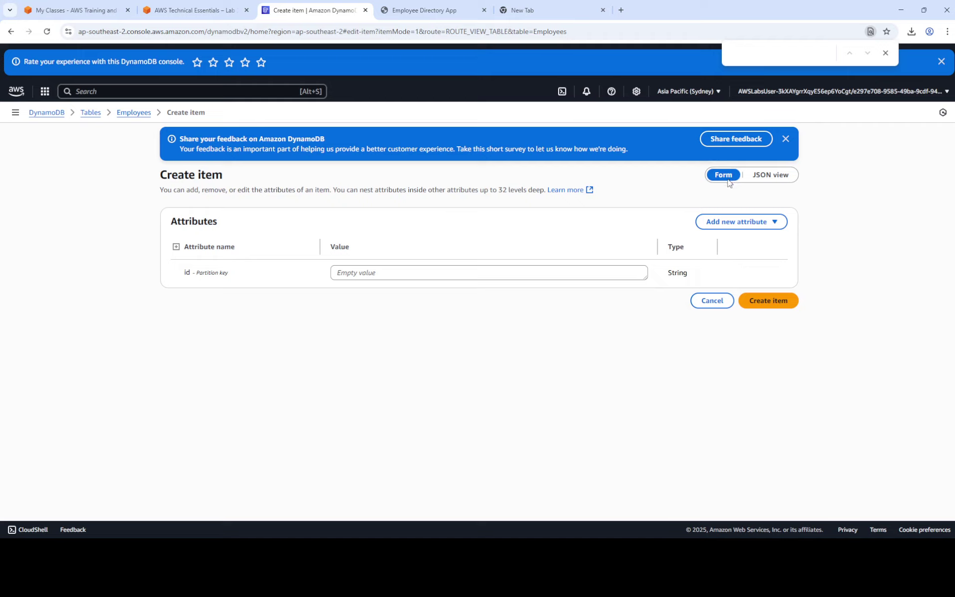
Create a new Employees item with the placeholder id 'dfdsf4rrrrre'.
left_click(769, 177)
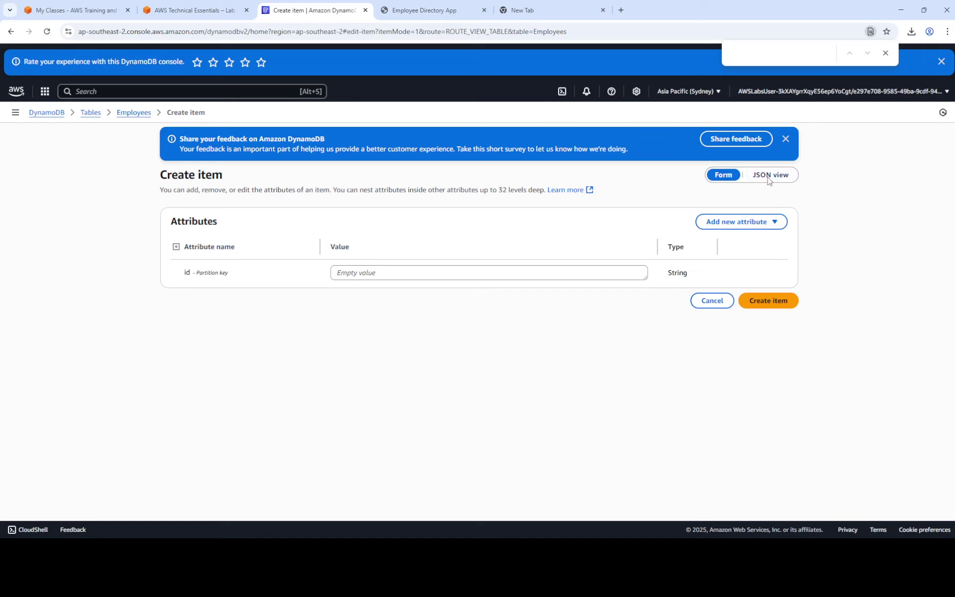
left_click(716, 178)
left_click(376, 273)
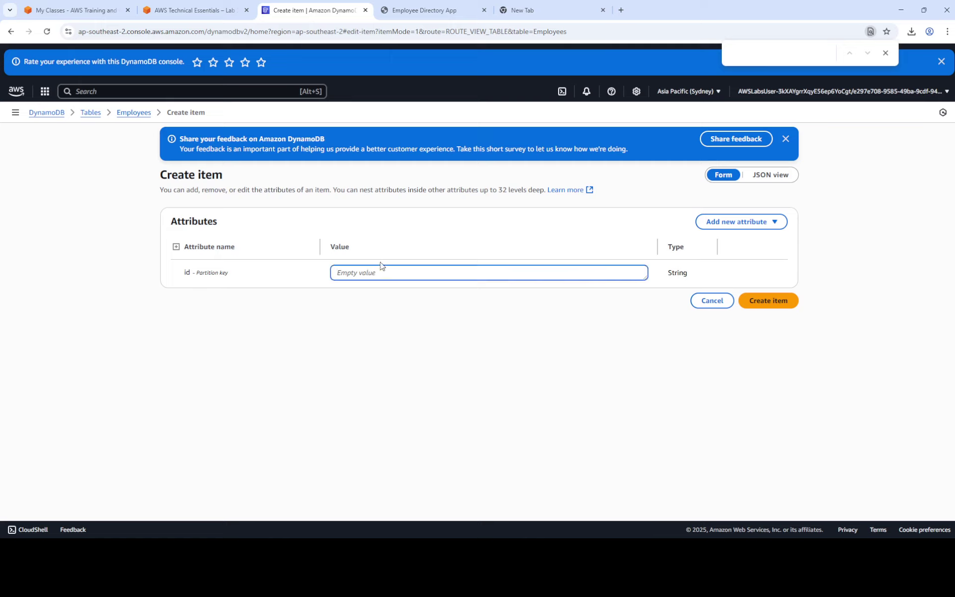
left_click(203, 11)
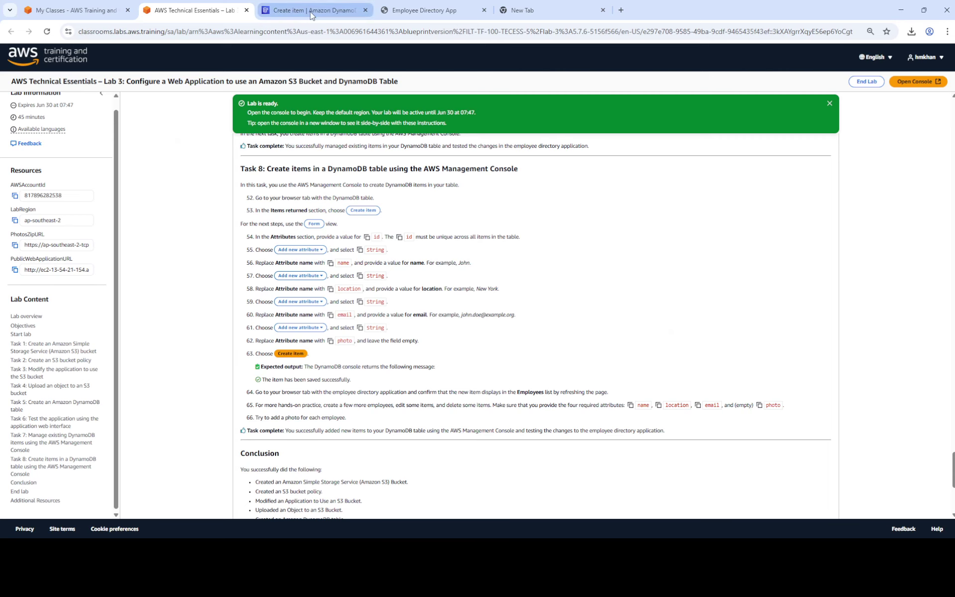
left_click(271, 6)
type("d")
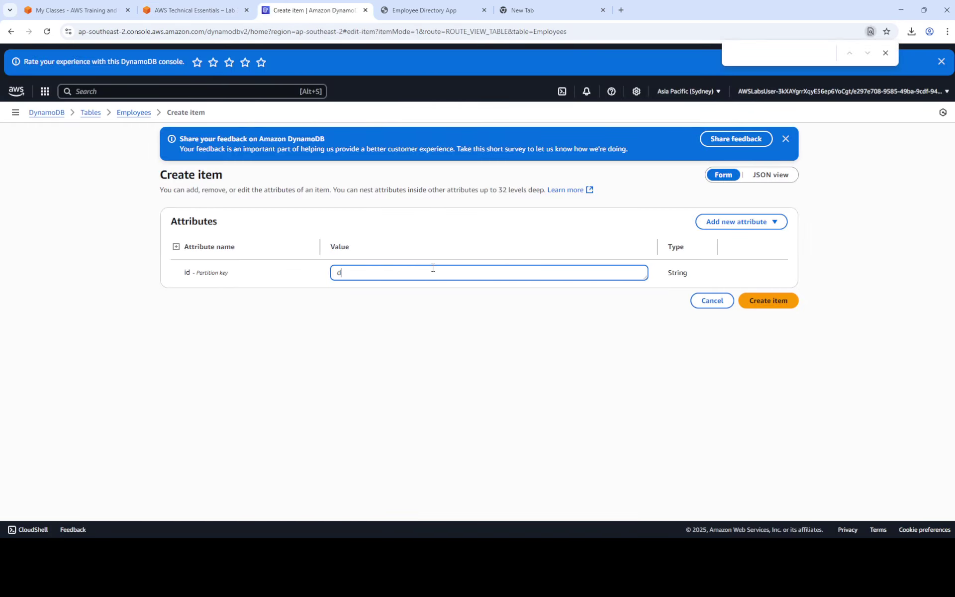
type("fdsf4rrrrre")
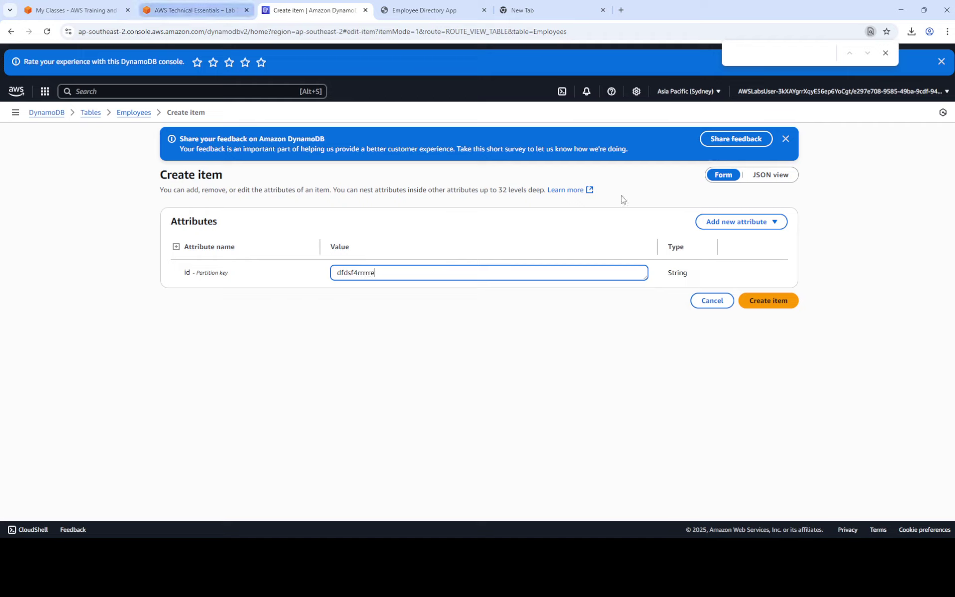
left_click(766, 302)
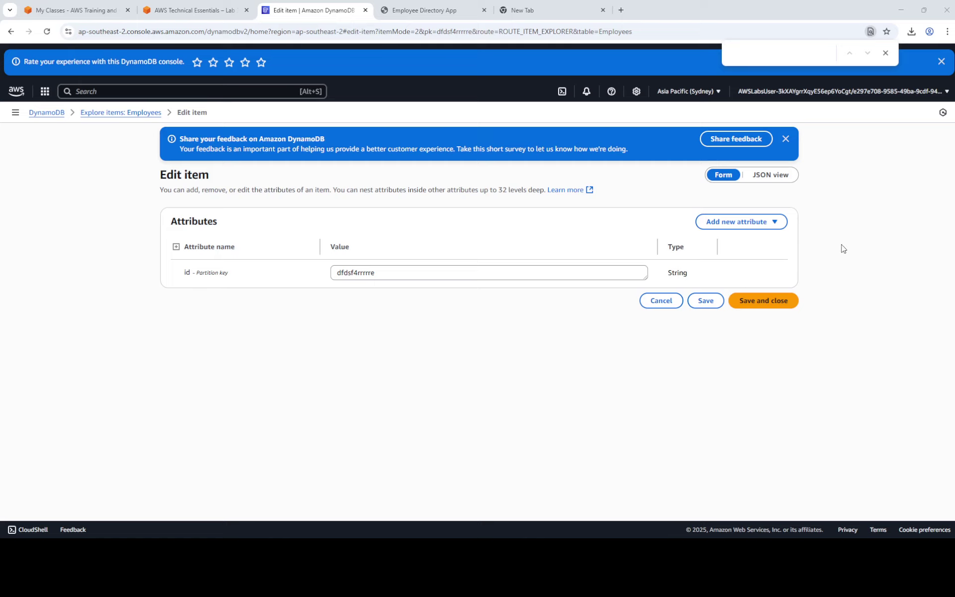
Add a String attribute 'name' holding the new employee's first name.
left_click(747, 224)
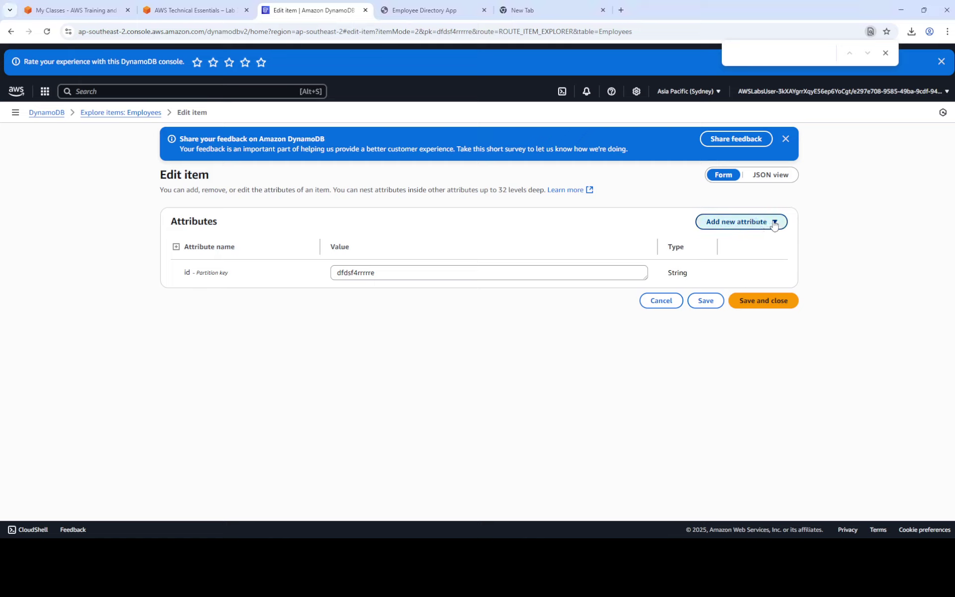
left_click(175, 12)
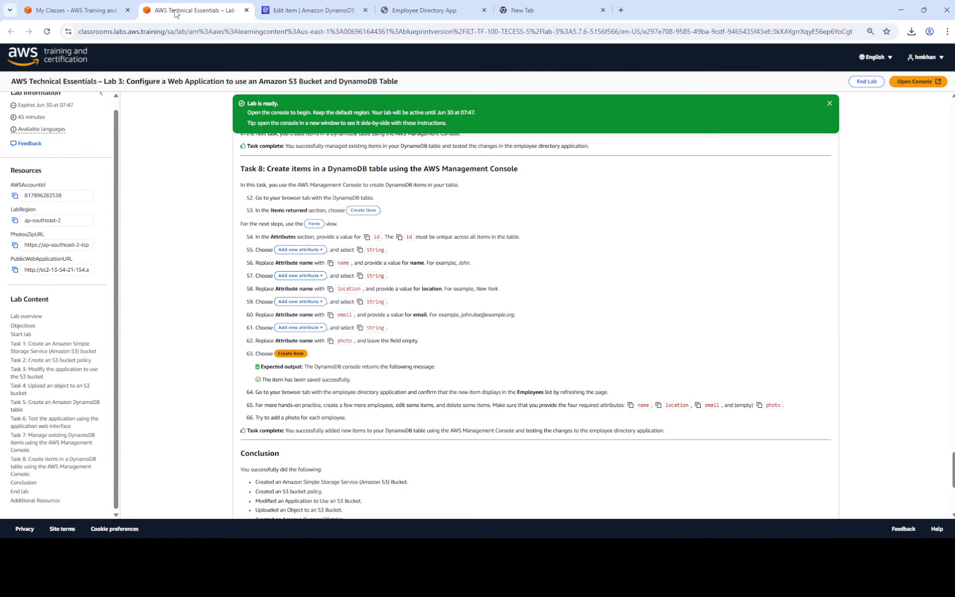
left_click(330, 263)
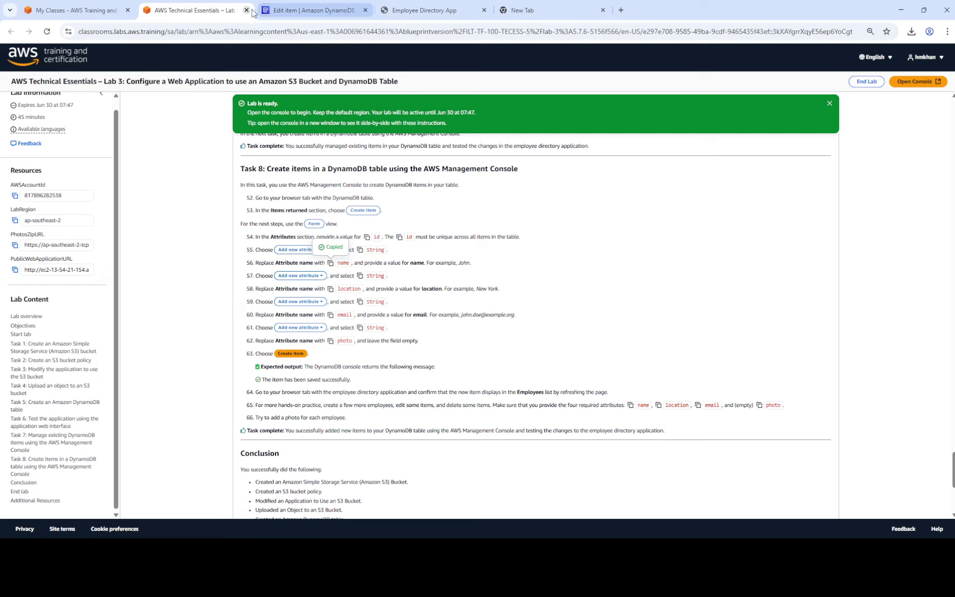
left_click(437, 8)
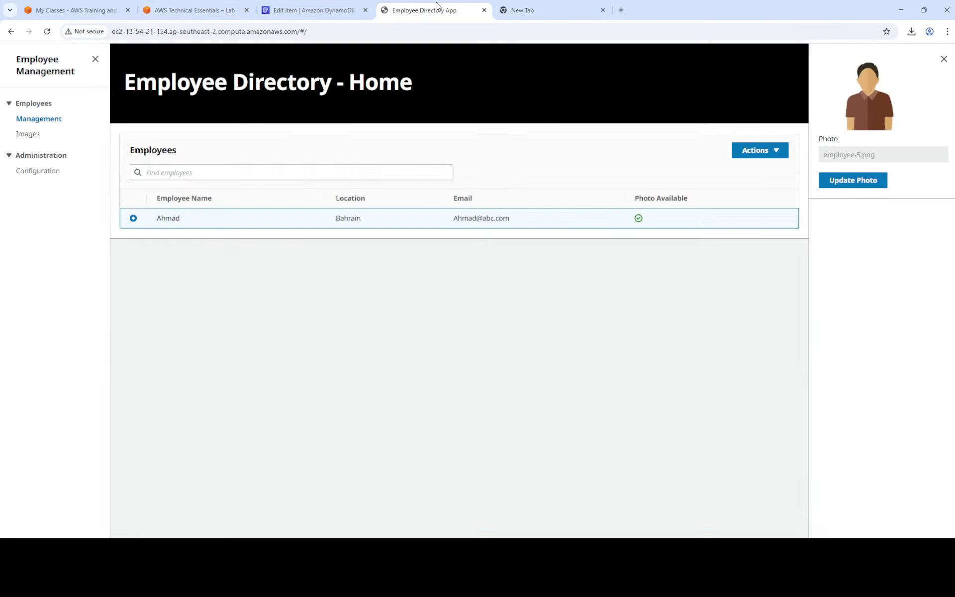
left_click(371, 9)
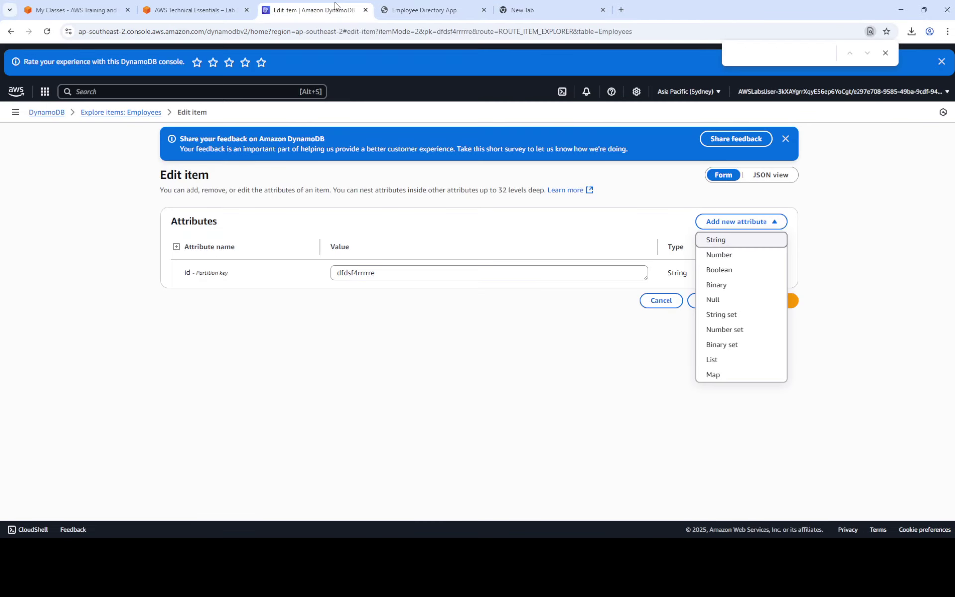
left_click(721, 240)
left_click(268, 301)
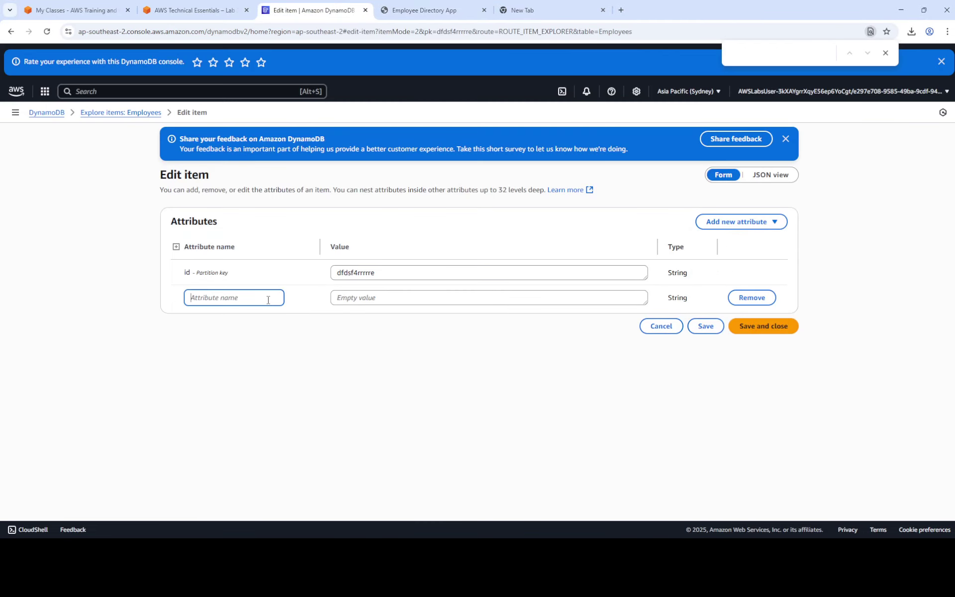
type("name")
left_click(402, 297)
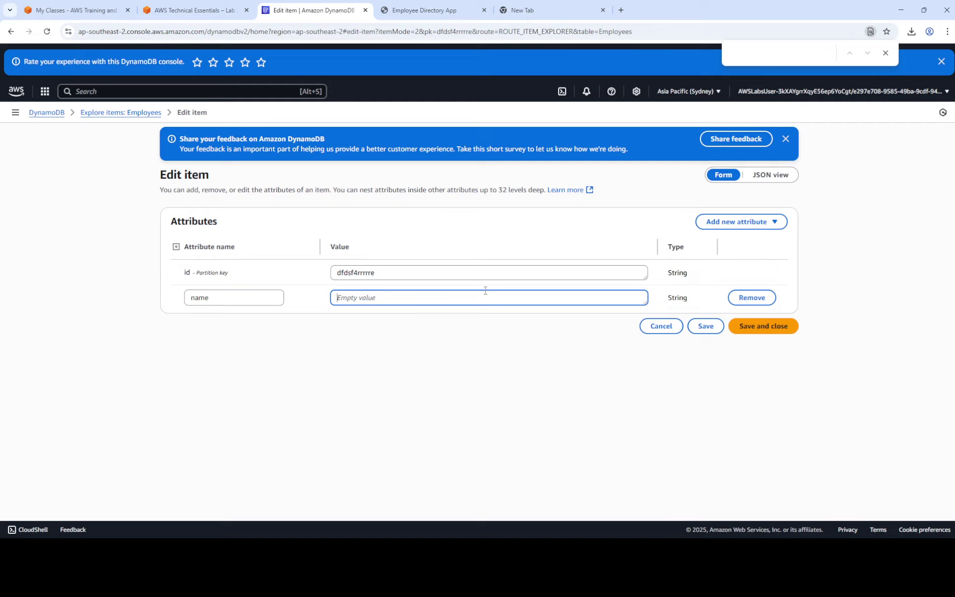
type("Fatima")
Add a String attribute 'location', copied from the lab, with the value UAE.
left_click(775, 223)
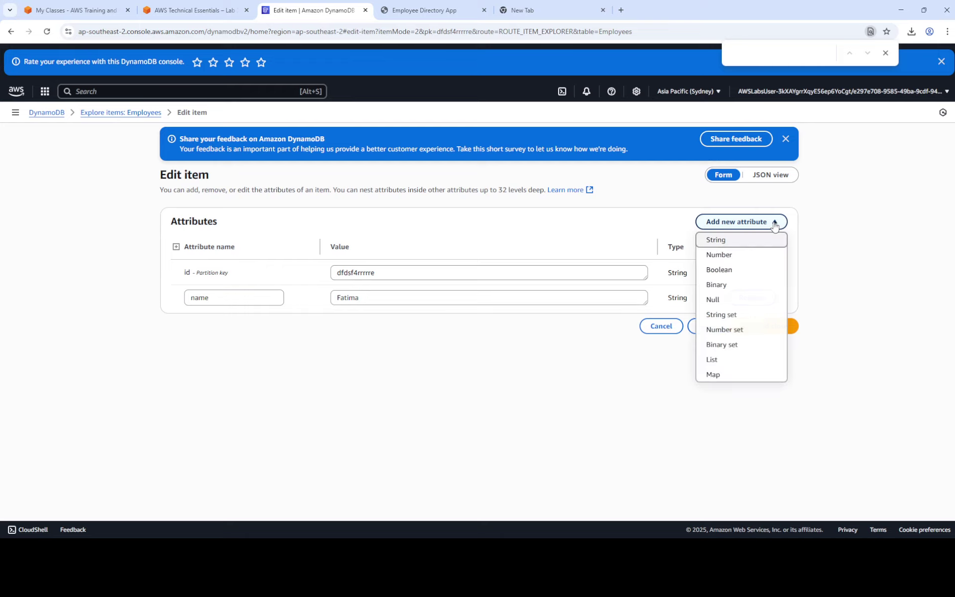
left_click(743, 242)
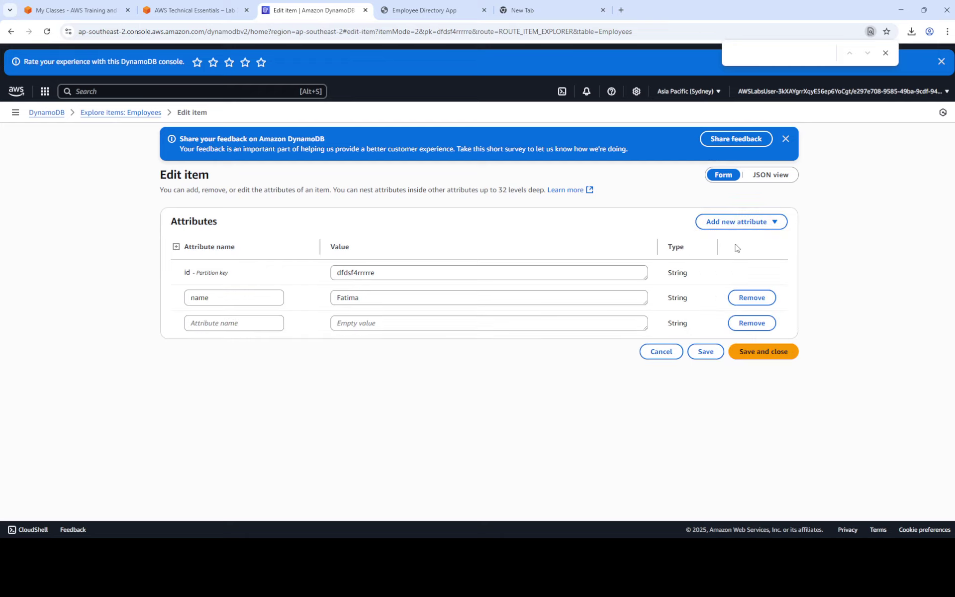
left_click(210, 330)
left_click(187, 10)
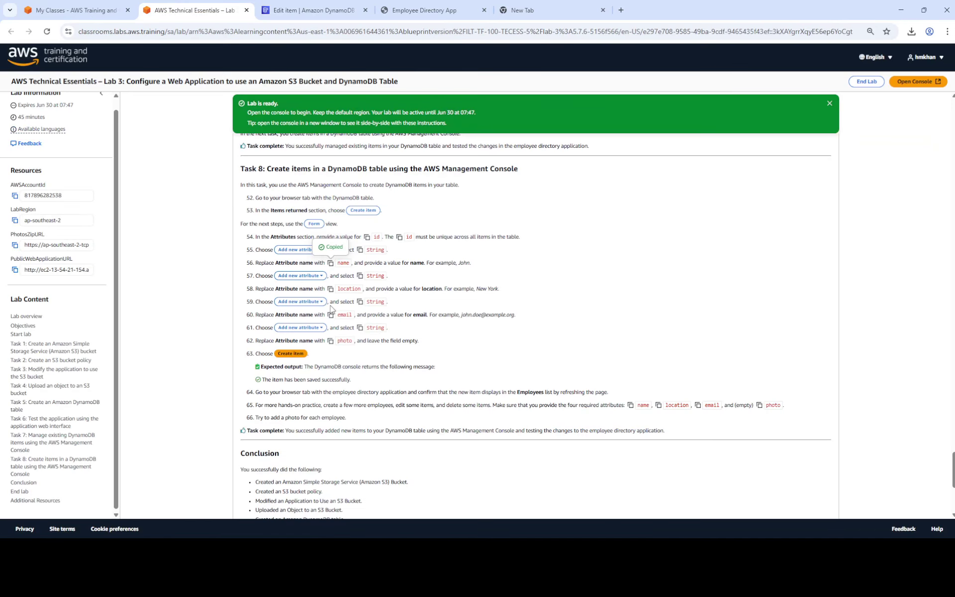
left_click(331, 290)
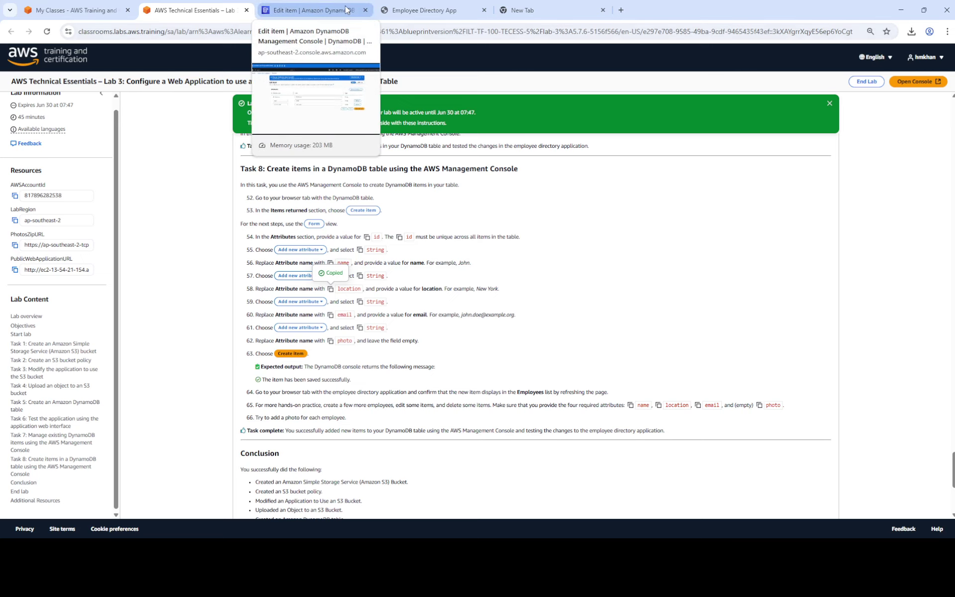
left_click(314, 8)
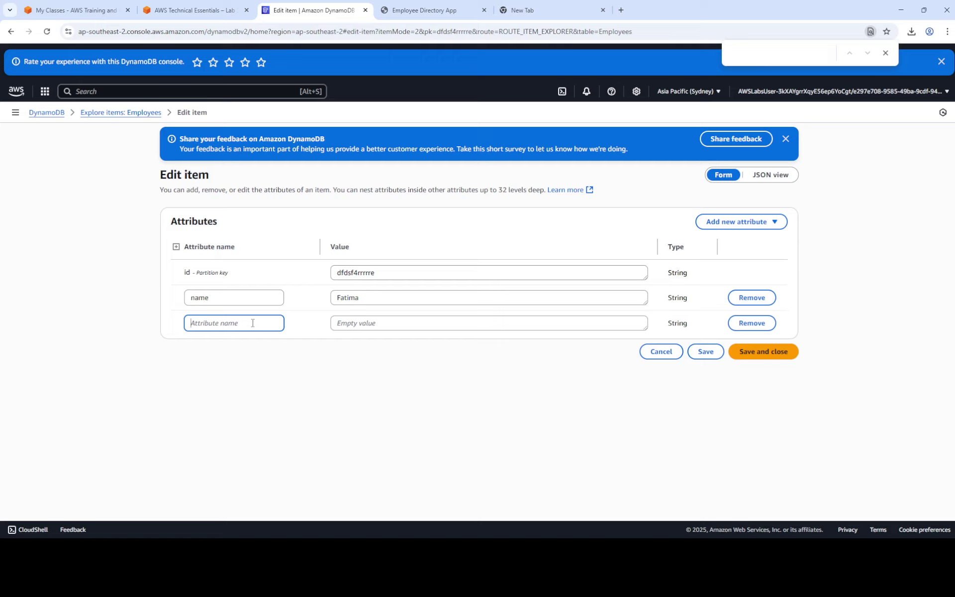
key("ctrl+v")
left_click(361, 324)
type("U")
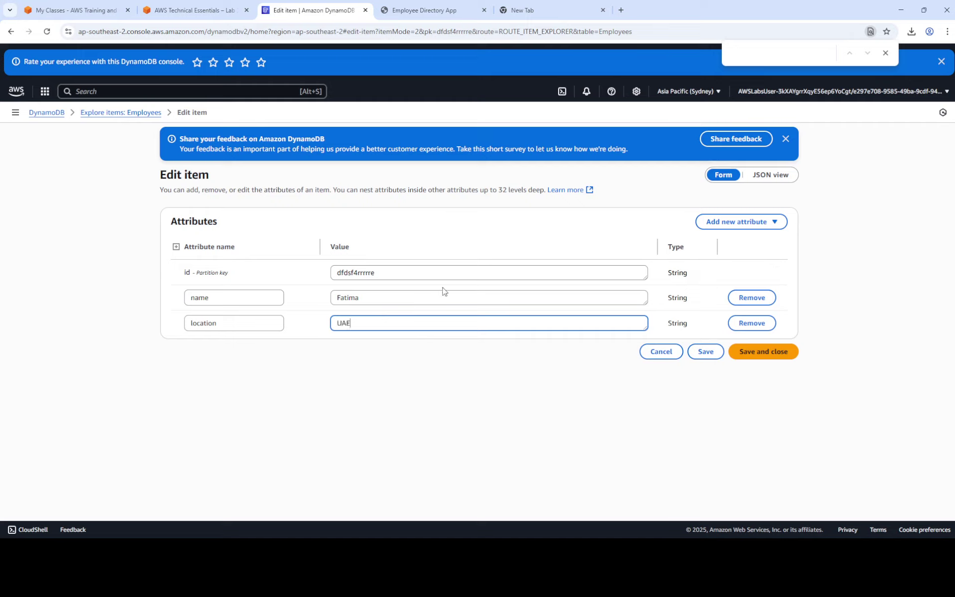
Add a String attribute 'email' filled with a sample e-mail address.
left_click(766, 221)
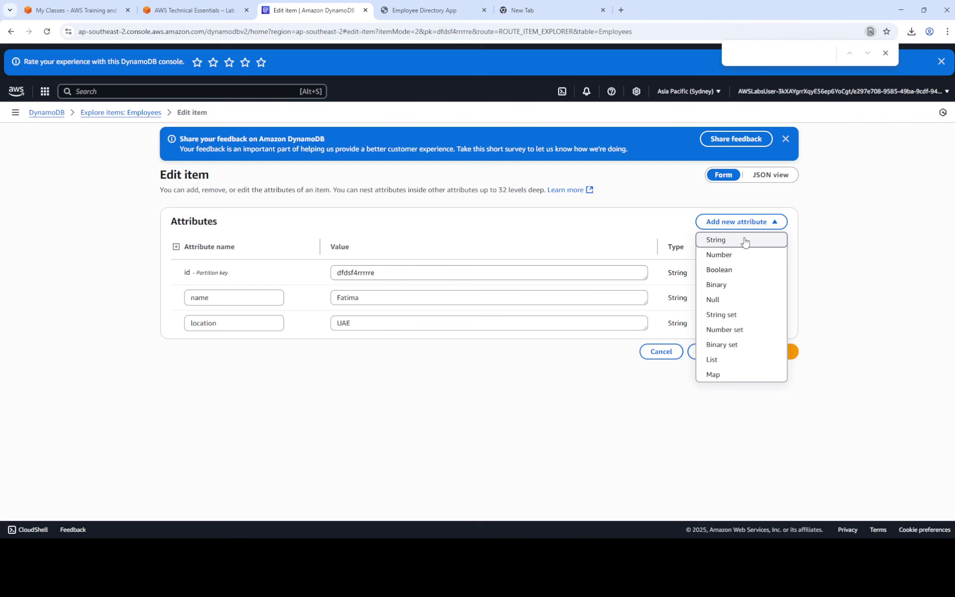
left_click(745, 241)
left_click(217, 4)
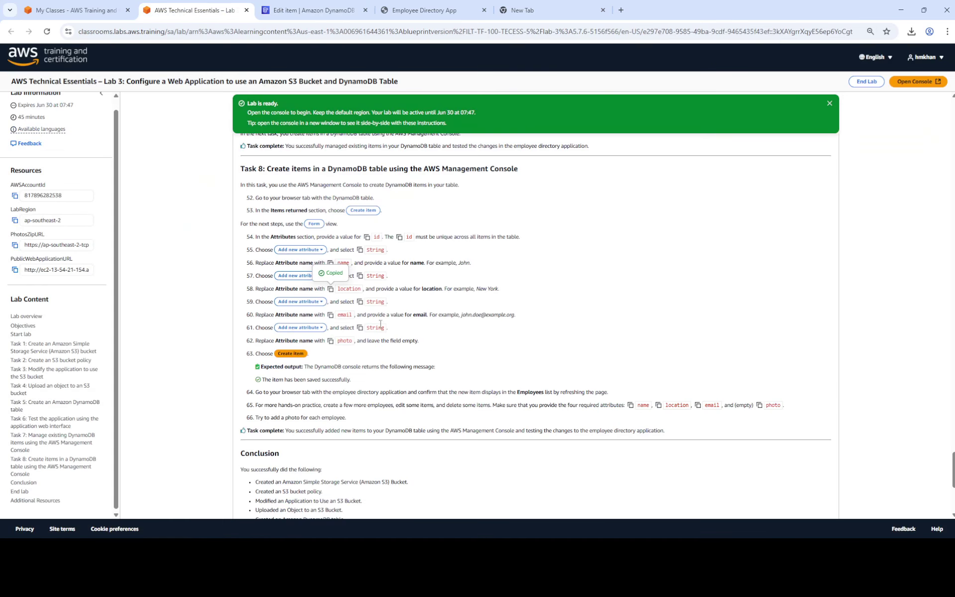
left_click(332, 316)
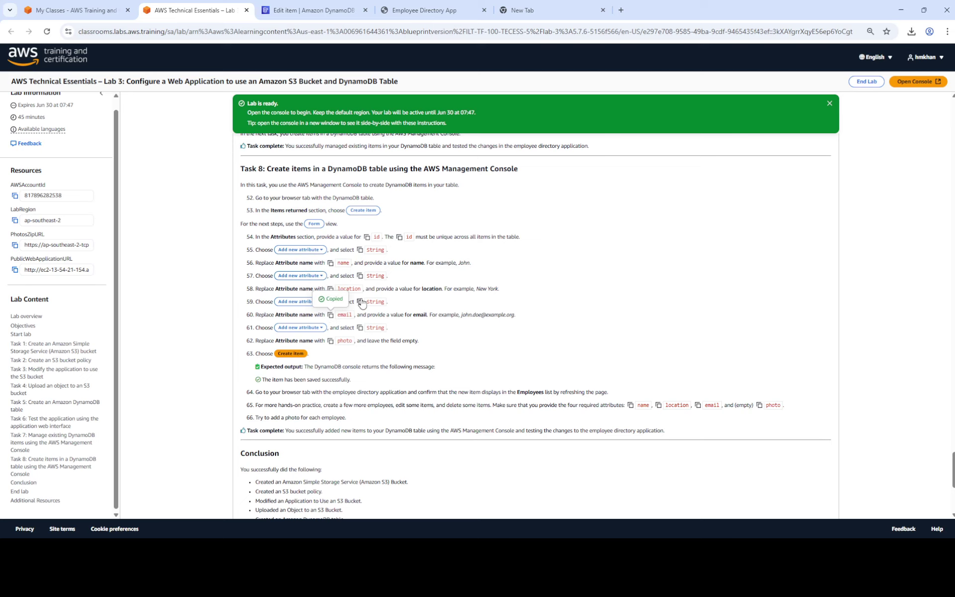
left_click(313, 9)
left_click(253, 351)
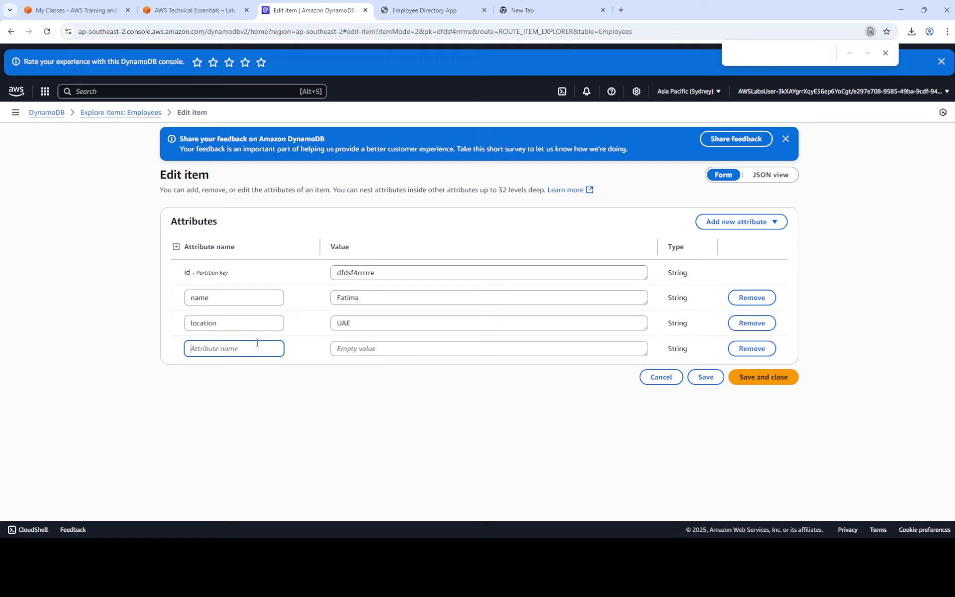
key("ctrl+v")
left_click(454, 349)
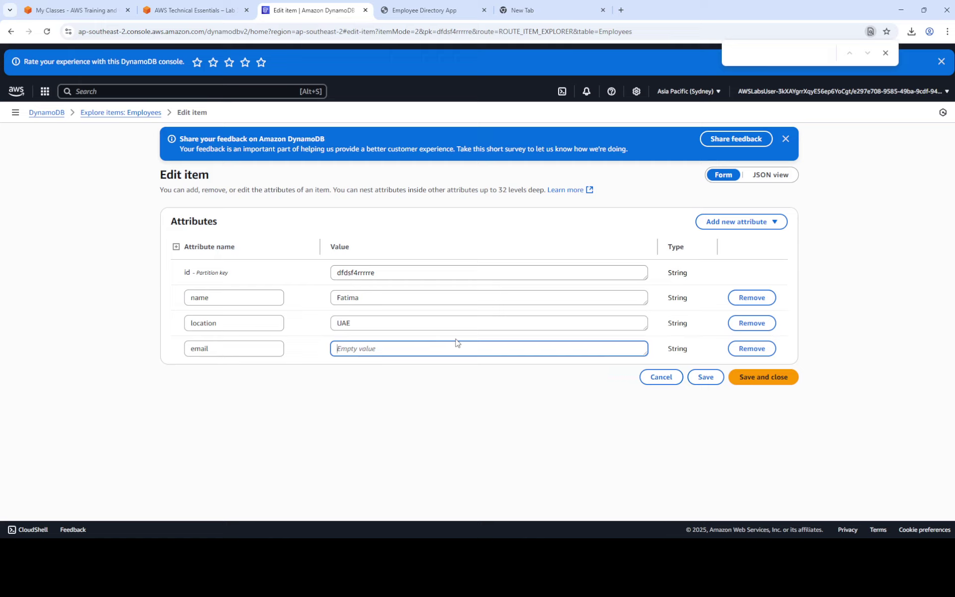
type("xyz@abc.com")
Copy the 'photo' attribute name from the lab instructions.
left_click(193, 10)
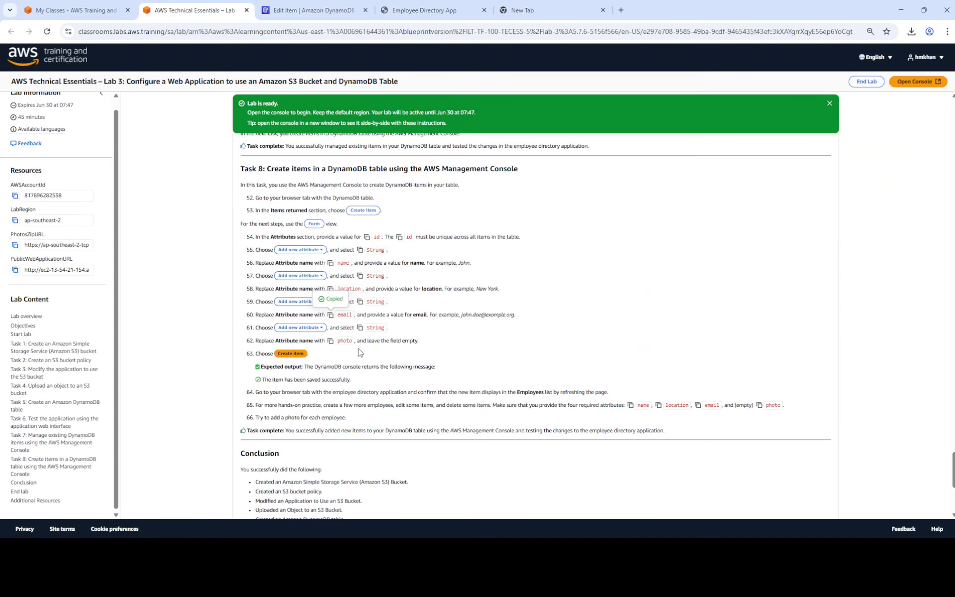
left_click(331, 341)
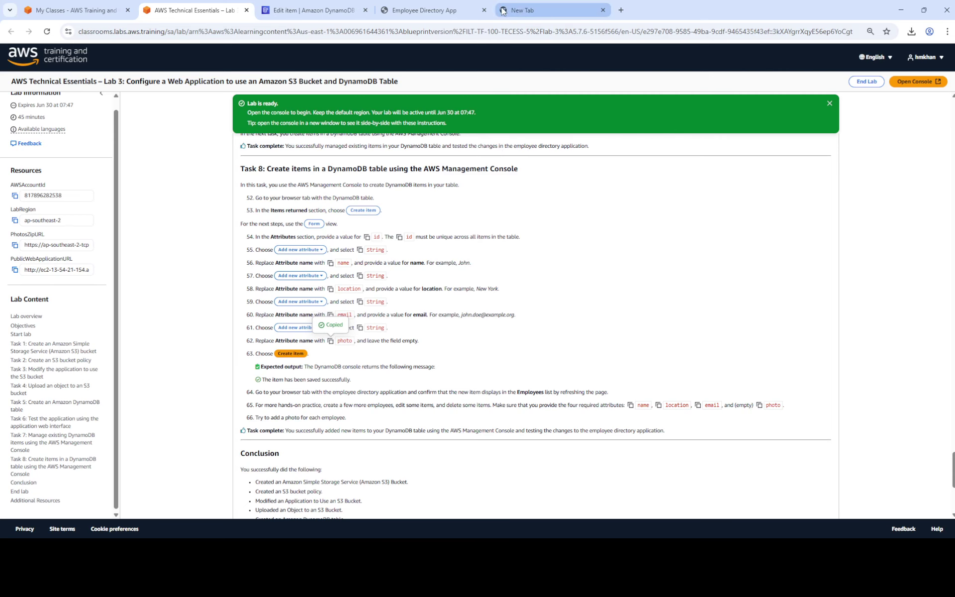
left_click(313, 10)
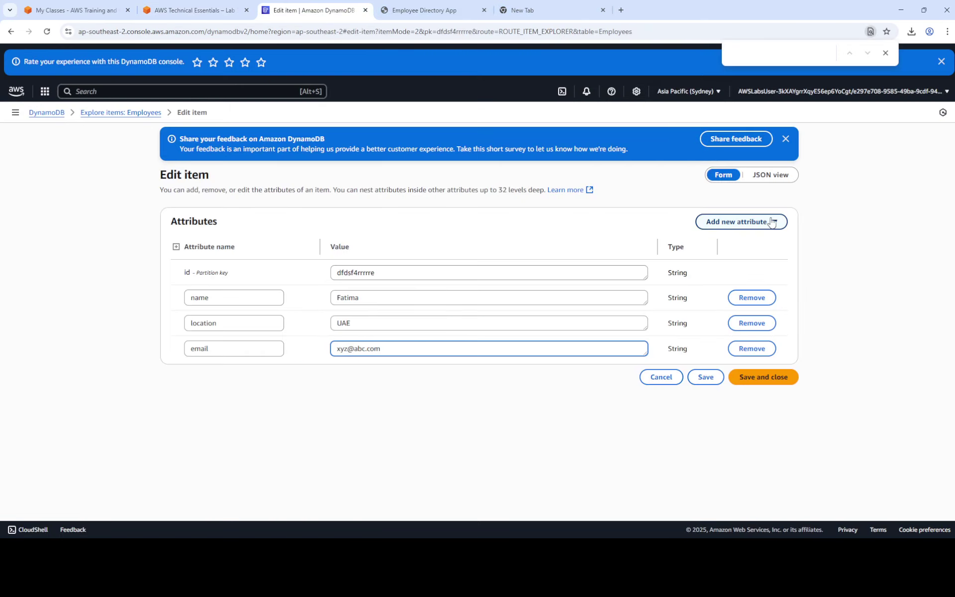
left_click(742, 221)
Add an empty String attribute 'photo', save the item, and return to the Employees items list.
left_click(731, 240)
left_click(246, 373)
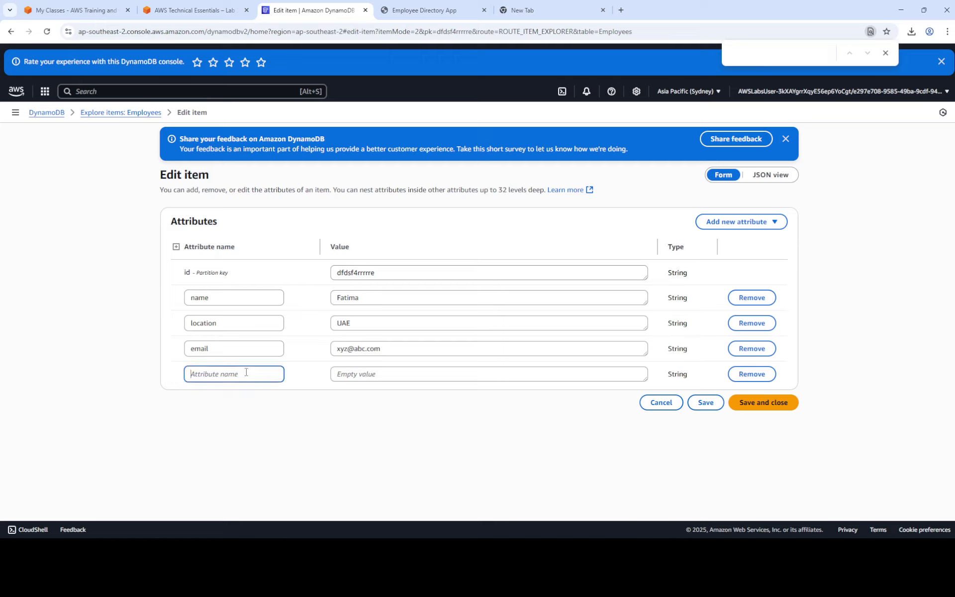
type("photo")
left_click(368, 374)
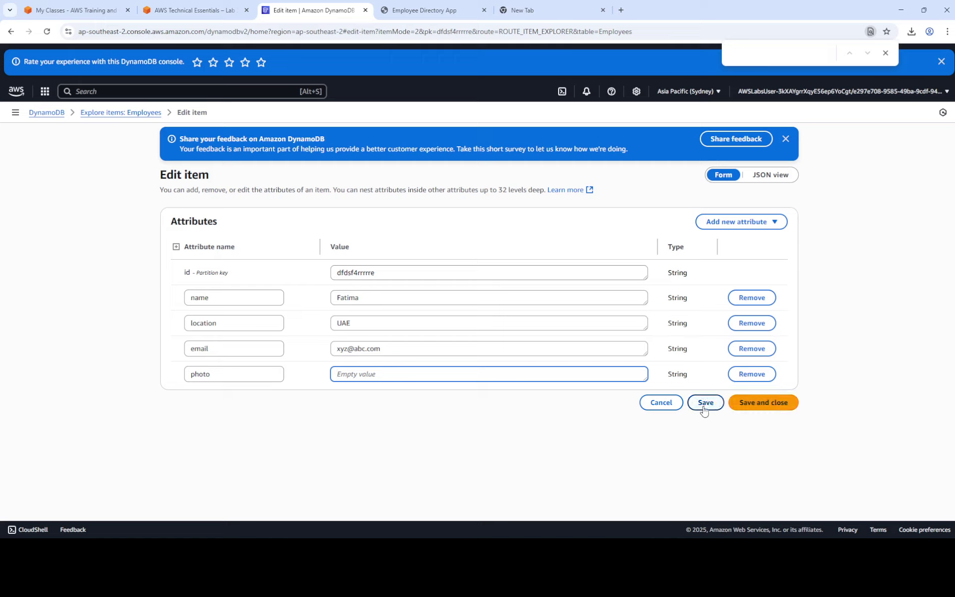
left_click(707, 407)
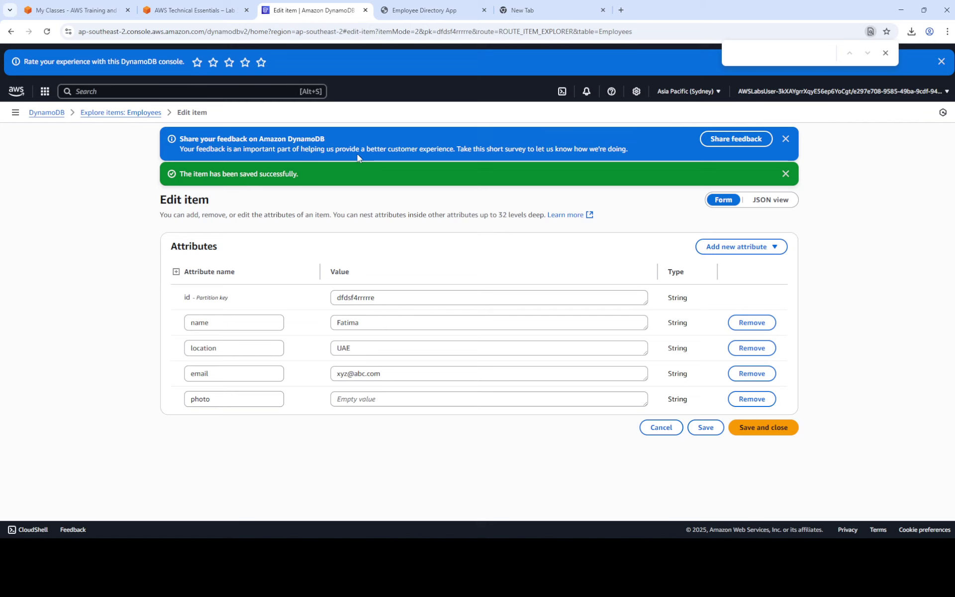
left_click(210, 10)
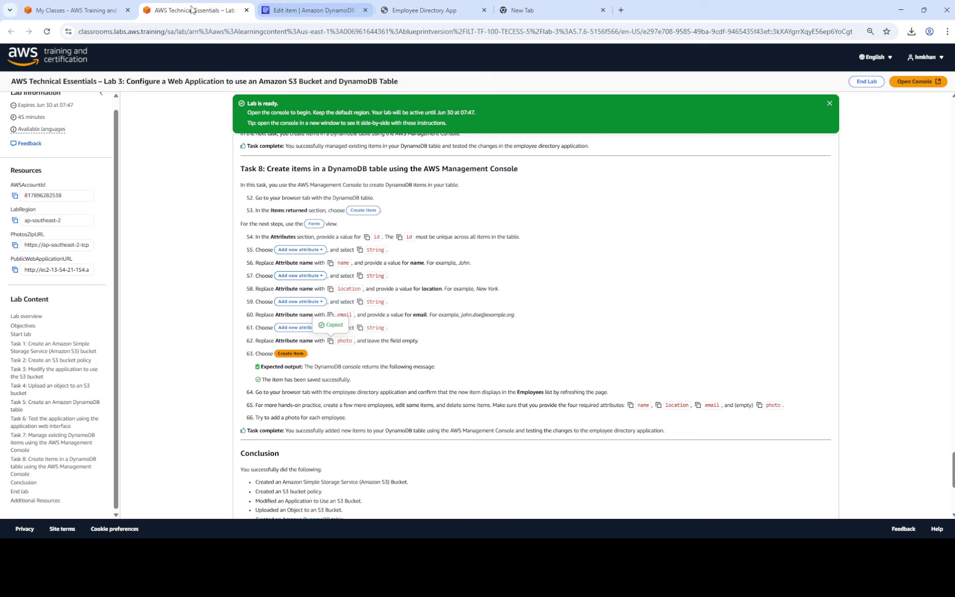
left_click(318, 10)
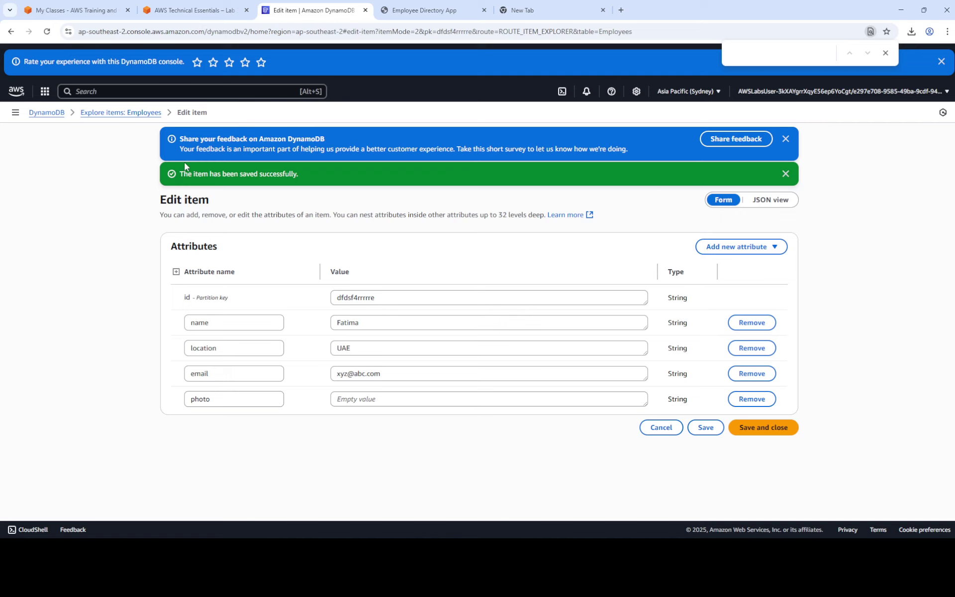
left_click(131, 112)
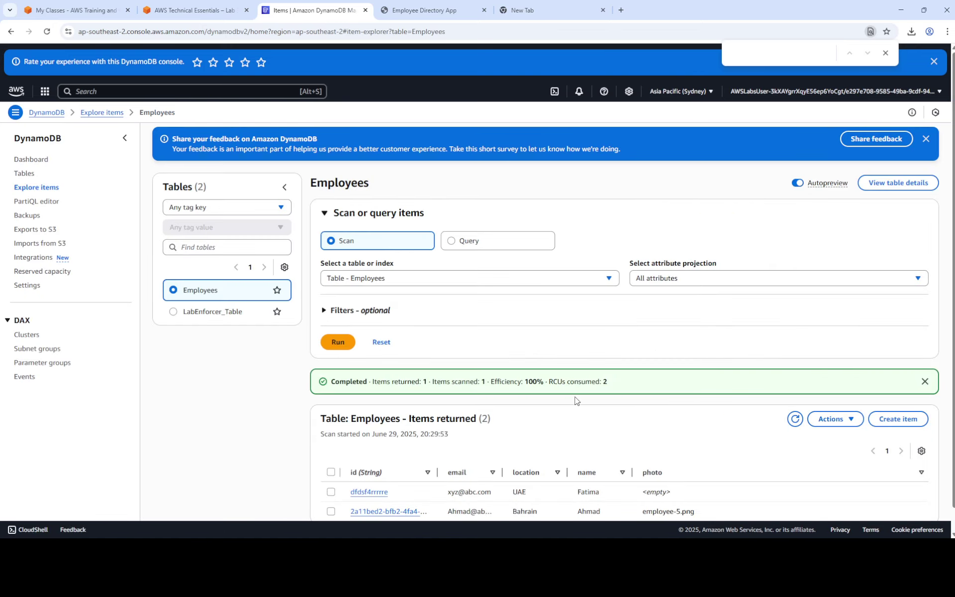
View the existing Bahrain employee's item as JSON, then switch to the Employee Directory app.
scroll(574, 401, "down", 1)
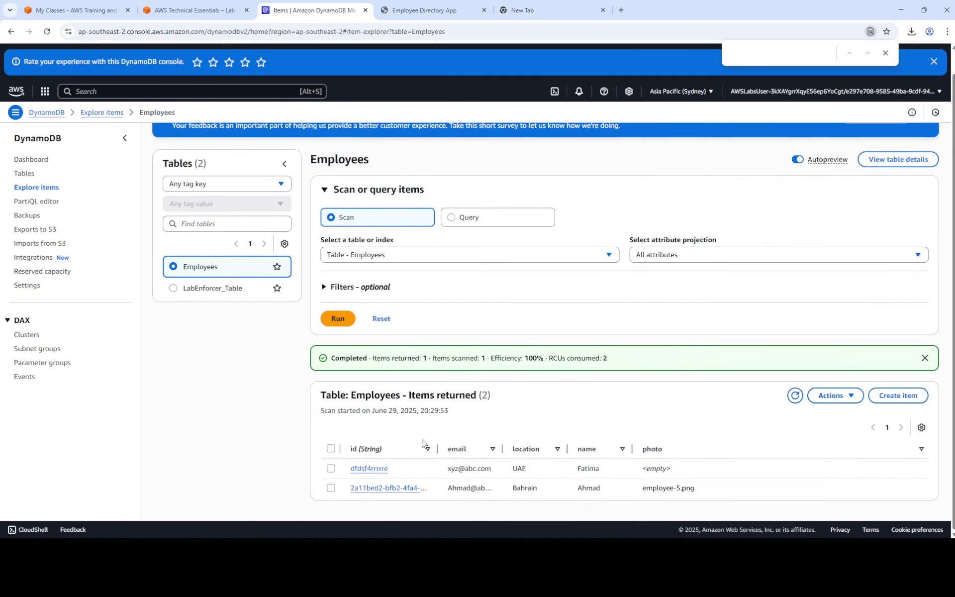
left_click(376, 488)
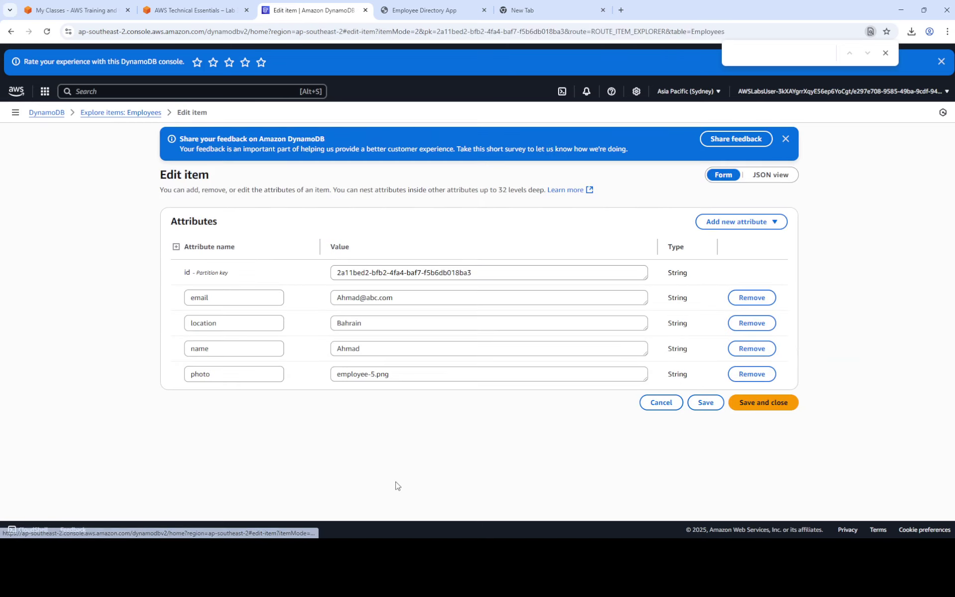
left_click(772, 175)
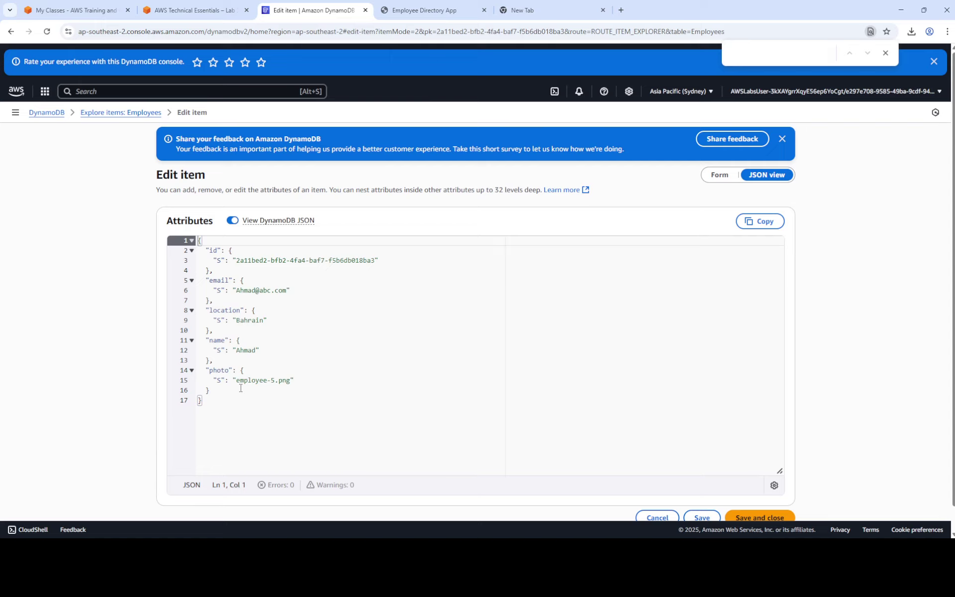
left_click(426, 10)
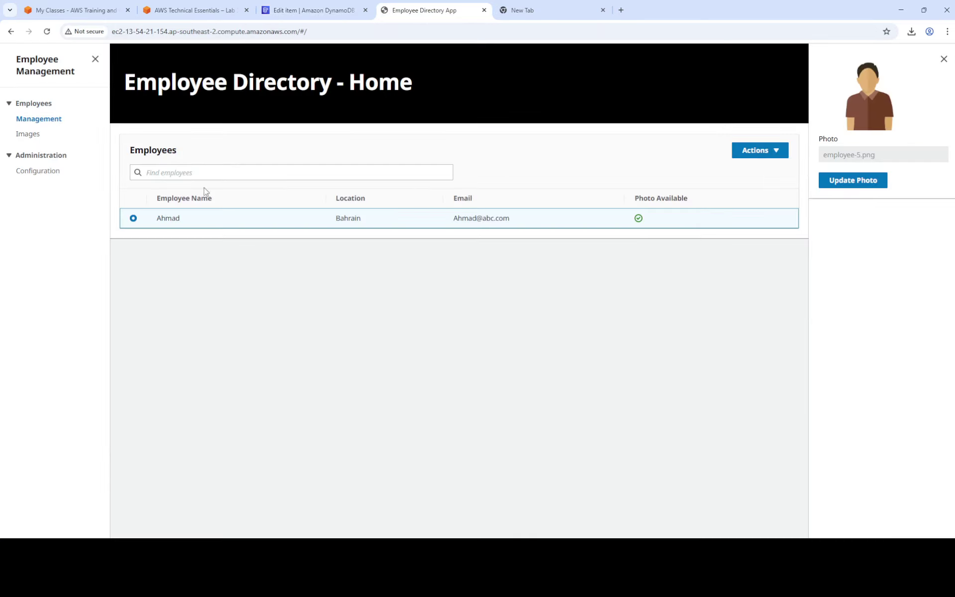
Reload the Employee Directory so the new UAE employee appears with no photo.
left_click(46, 32)
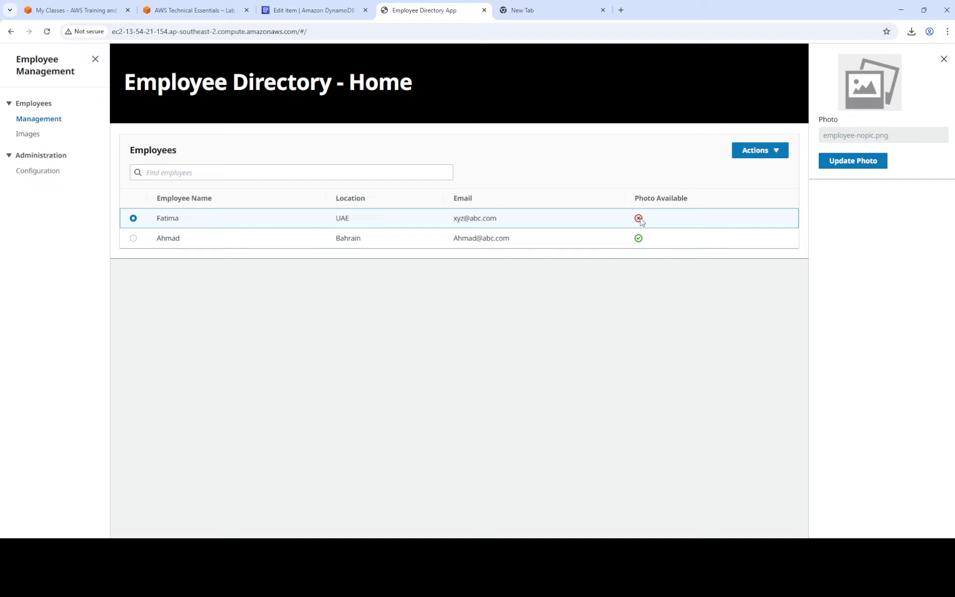
left_click(199, 10)
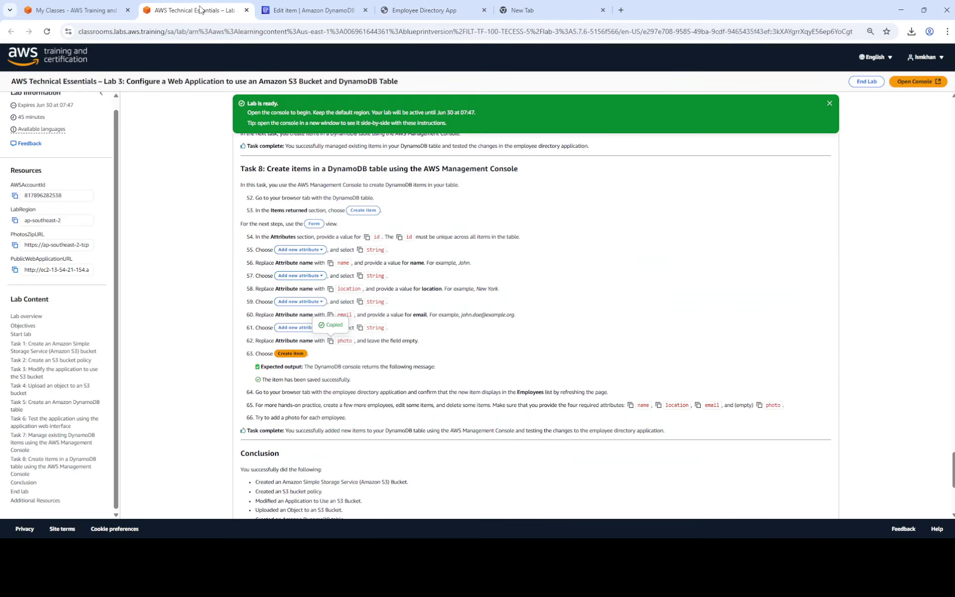
scroll(426, 269, "down", 1)
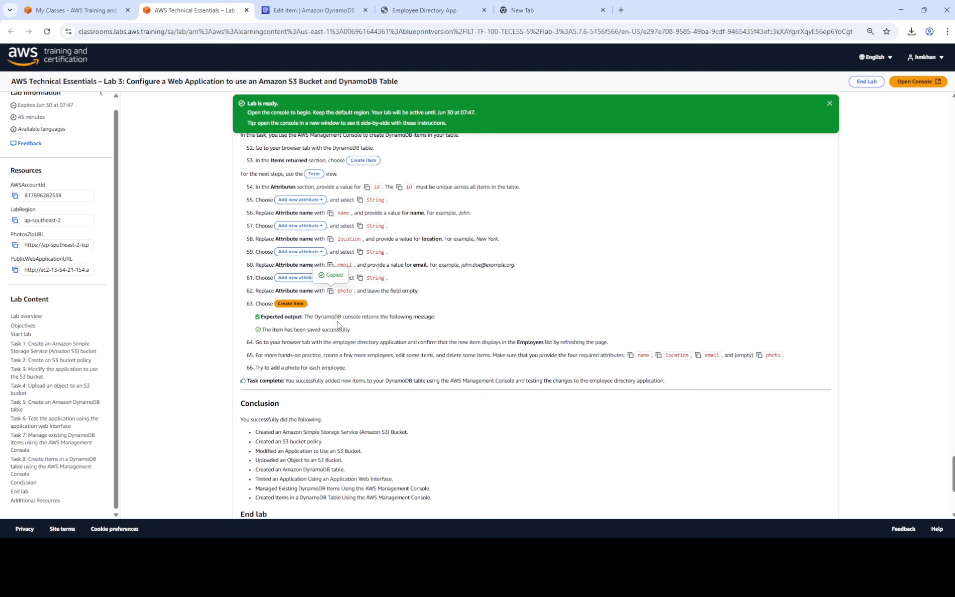
scroll(340, 320, "up", 1)
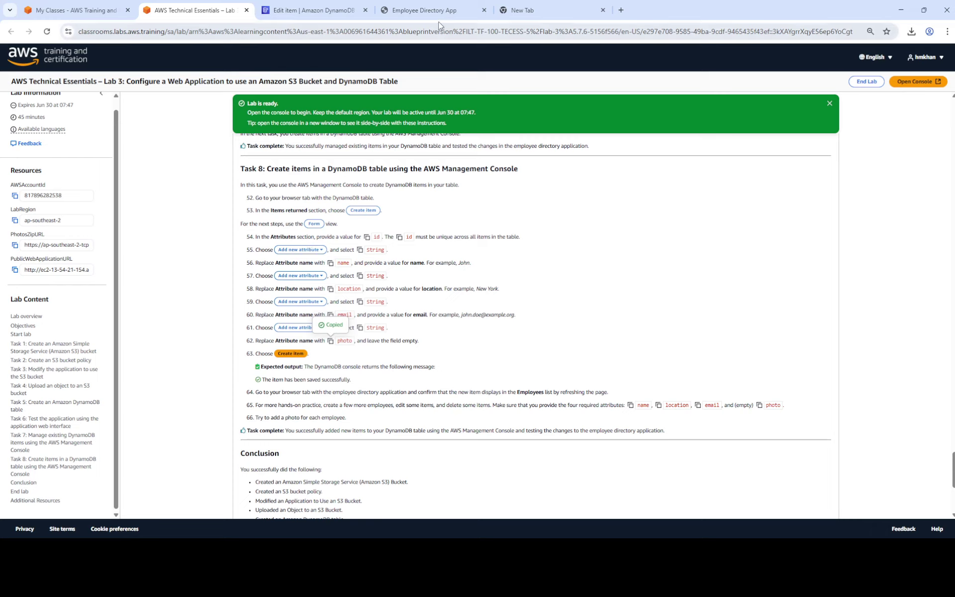
left_click(432, 1)
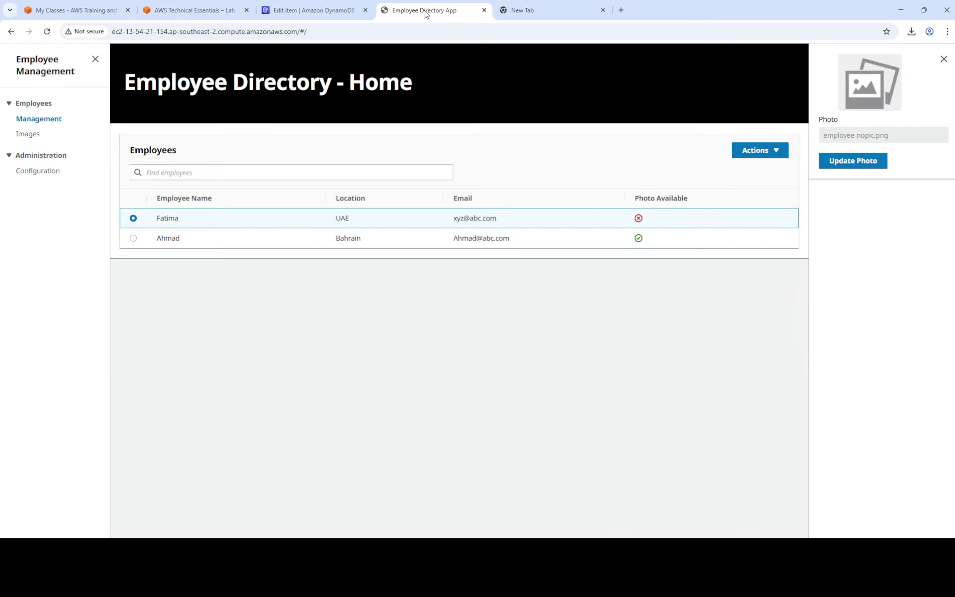
left_click(37, 172)
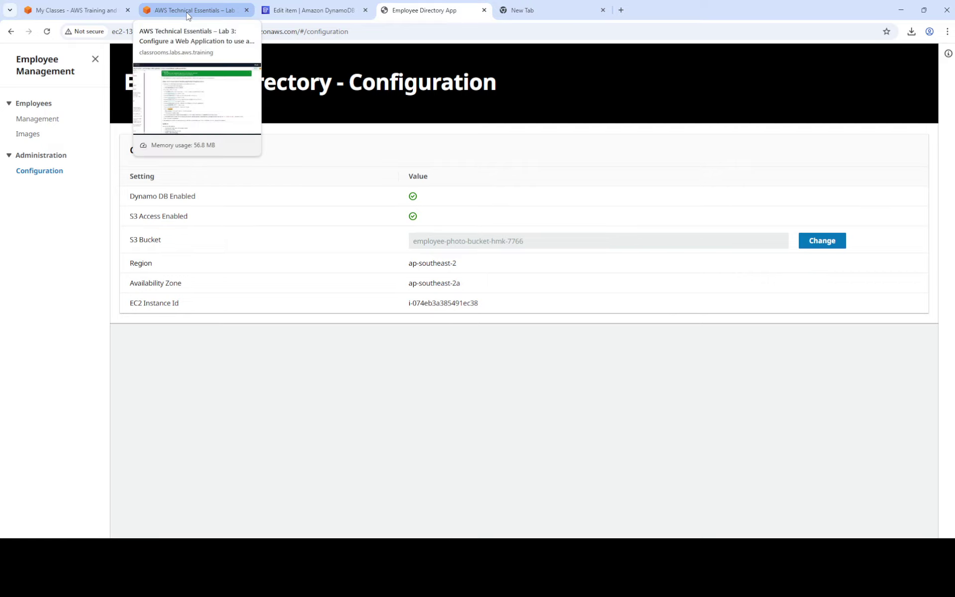
left_click(188, 15)
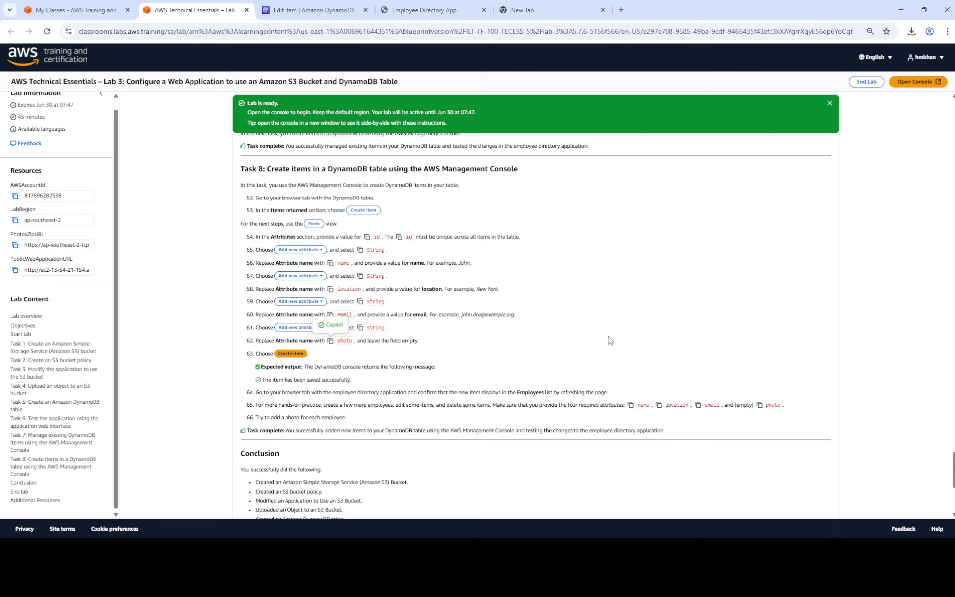